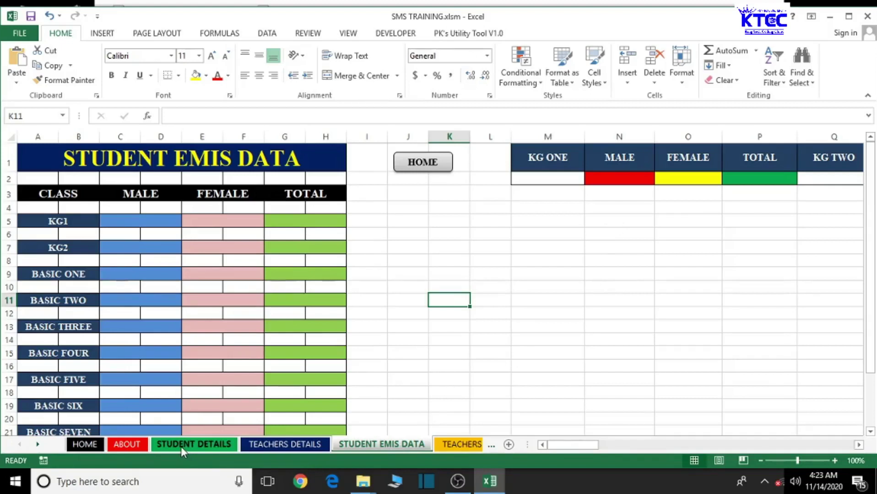
# - Link the KG ONE male cell N2 to cell O604 of the STUDENT DETAILS sheet
pyautogui.click(607, 181)
pyautogui.write('=')
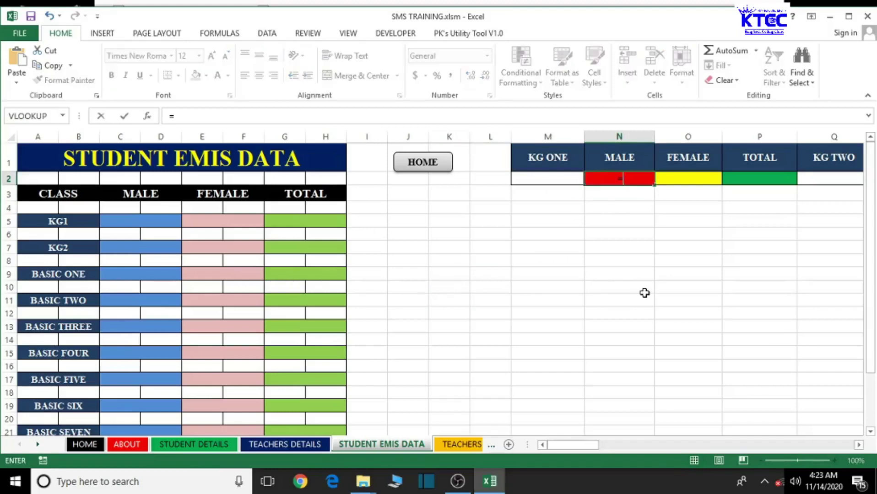
pyautogui.click(186, 443)
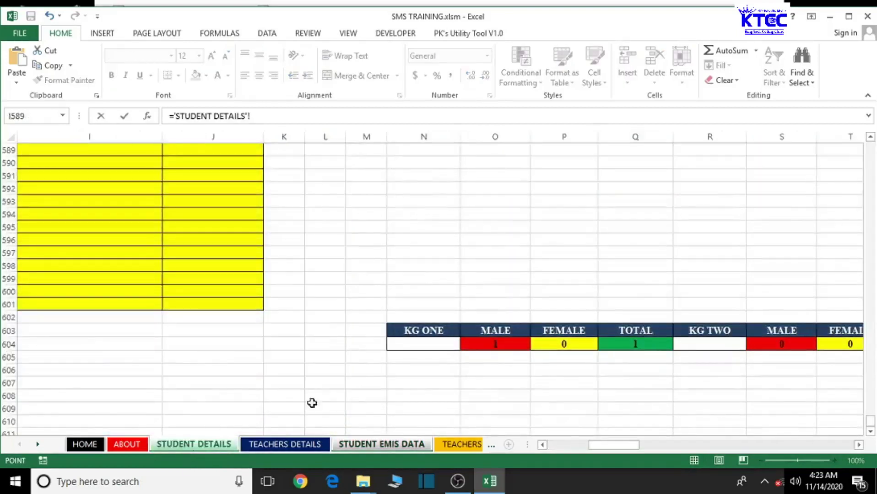
pyautogui.click(492, 348)
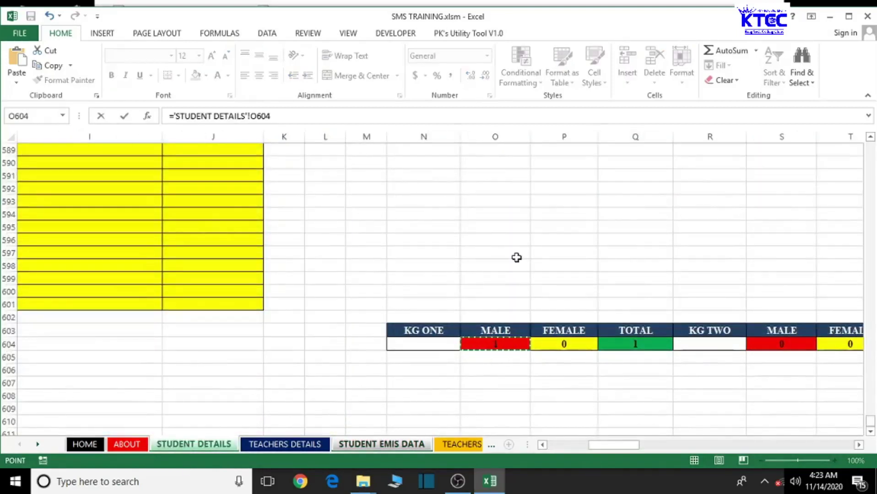
pyautogui.press('Return')
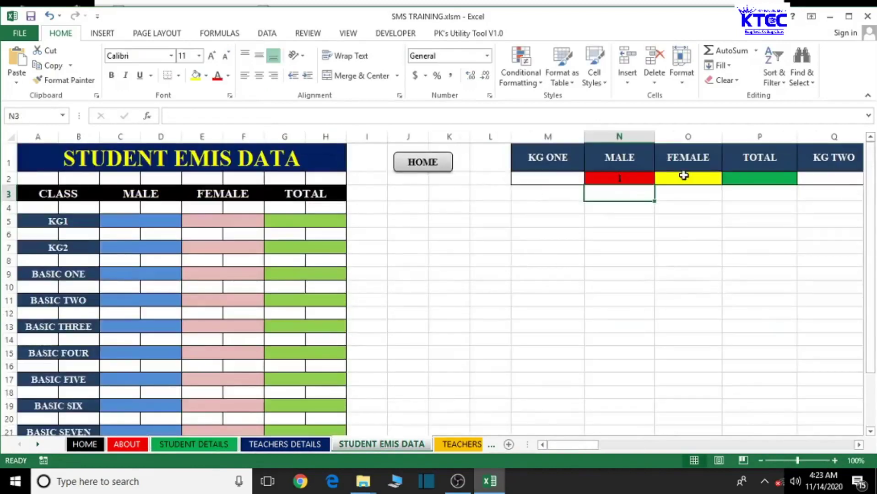
pyautogui.click(683, 175)
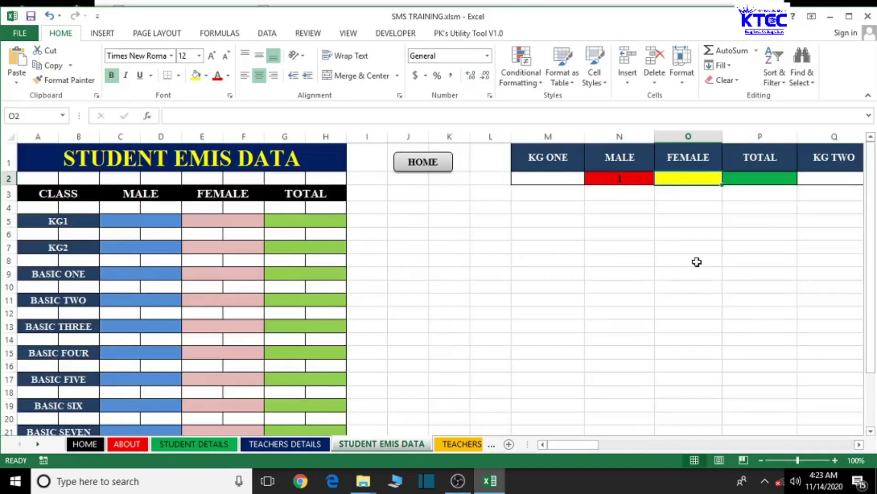
pyautogui.write('=')
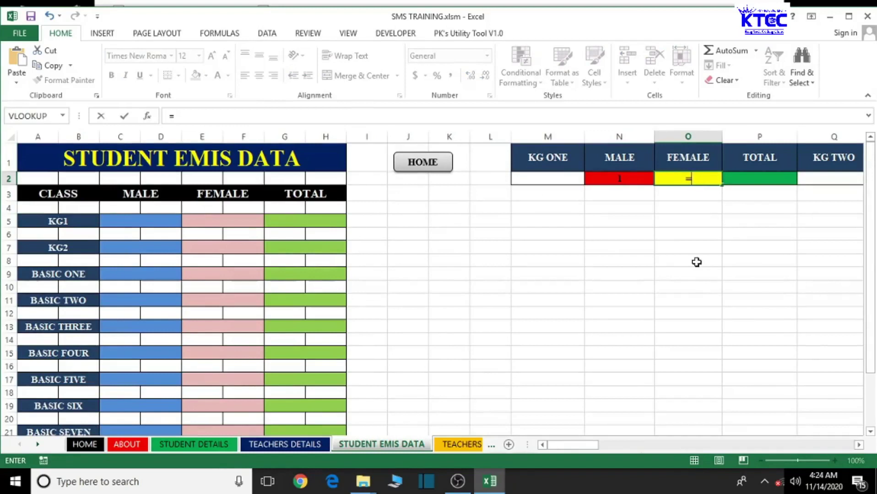
pyautogui.press('Escape')
pyautogui.click(696, 261)
# - Try to fill the N2 formula across O2:P2 and check the filled references against the STUDENT DETAILS sheet
pyautogui.click(627, 179)
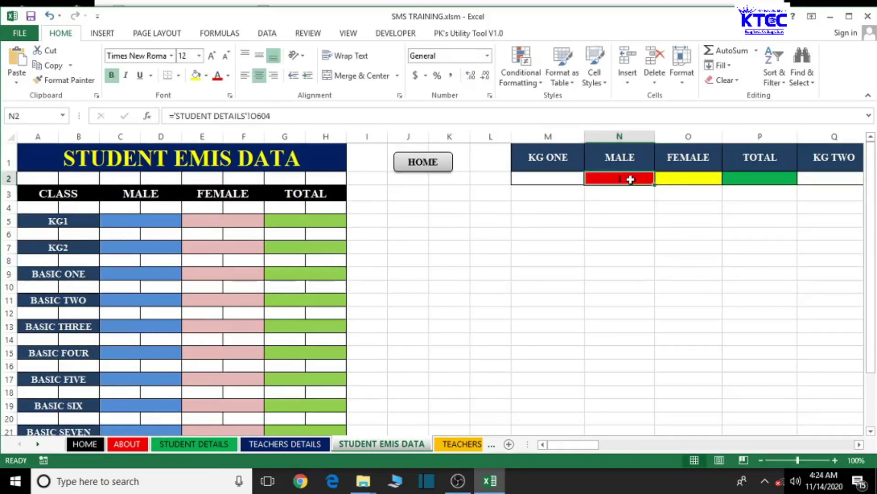
pyautogui.moveTo(655, 185); pyautogui.dragTo(776, 188)
pyautogui.click(738, 244)
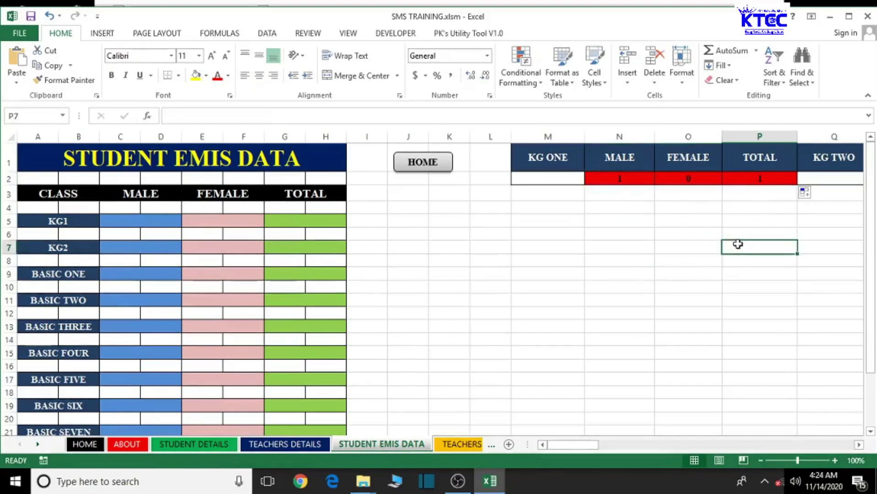
pyautogui.click(695, 181)
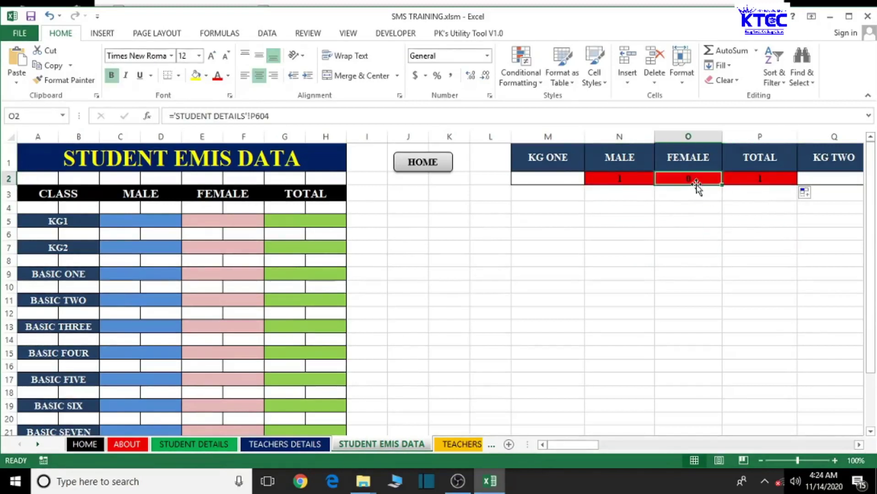
pyautogui.click(741, 179)
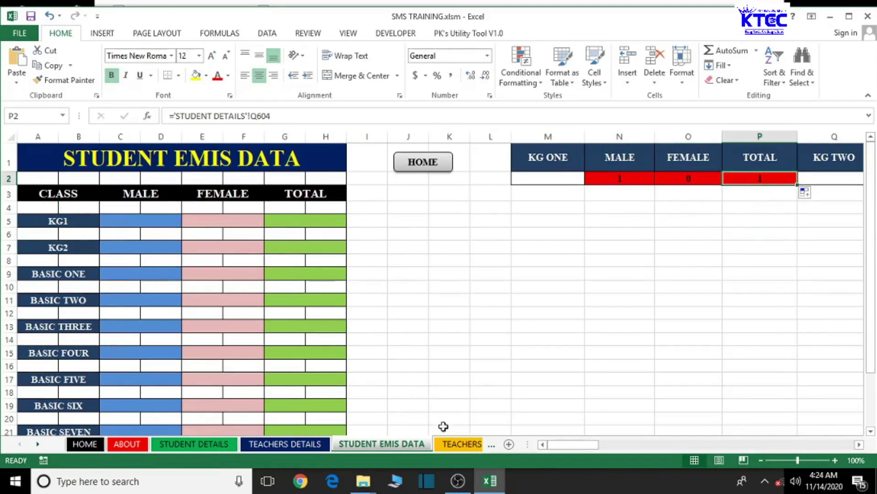
pyautogui.click(194, 446)
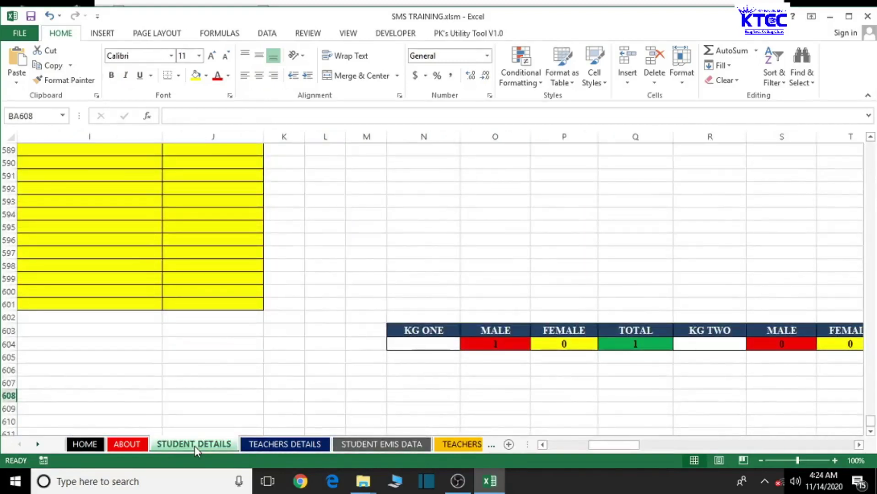
pyautogui.click(380, 446)
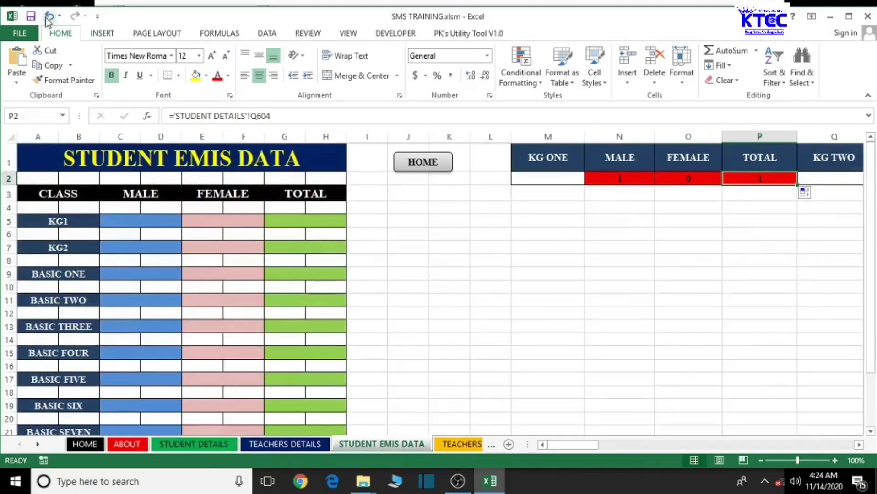
# - Undo the formula fill across the KG ONE female and total cells
pyautogui.click(47, 19)
pyautogui.click(595, 248)
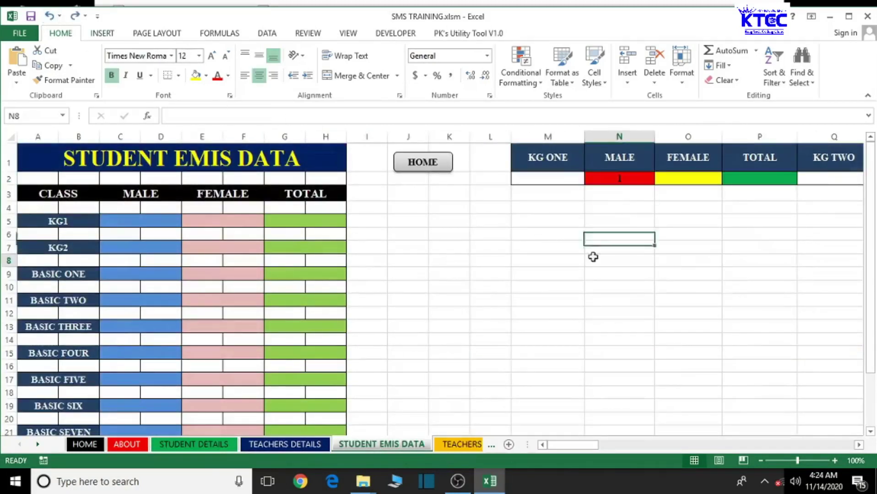
pyautogui.click(599, 260)
# - Link the KG ONE female cell O2 to cell P604 of the STUDENT DETAILS sheet
pyautogui.click(692, 180)
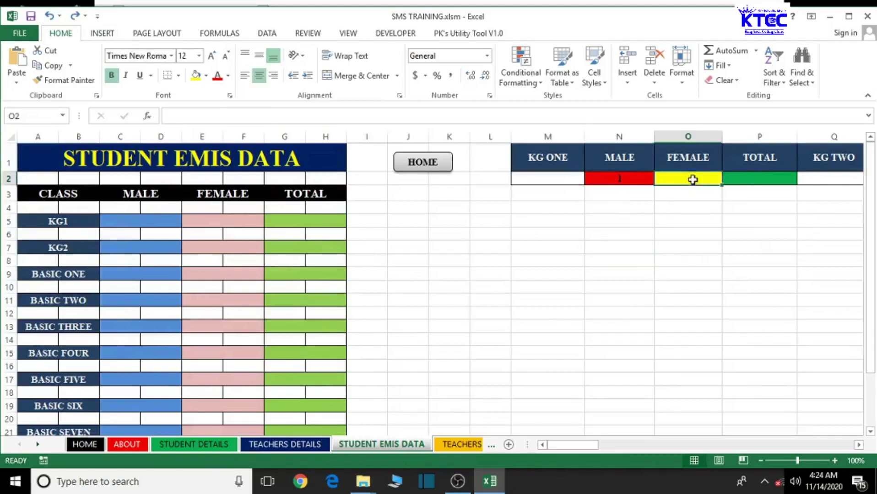
pyautogui.click(756, 181)
pyautogui.click(702, 179)
pyautogui.write('=')
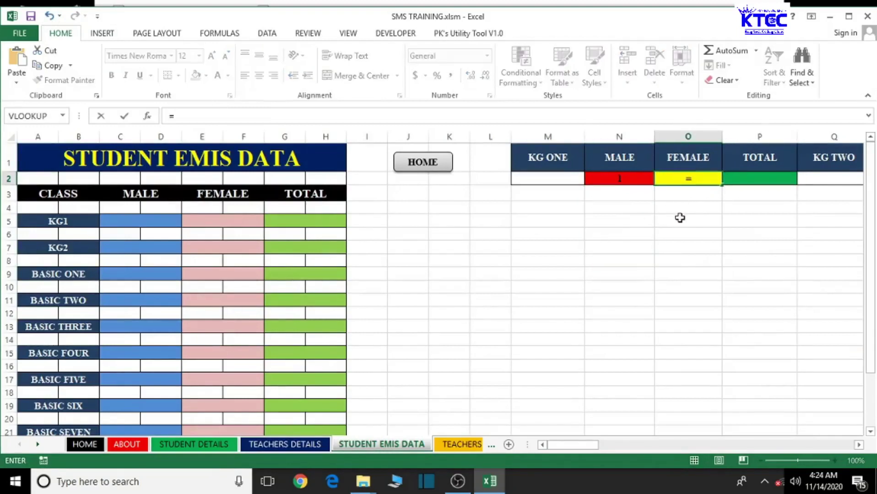
pyautogui.click(207, 445)
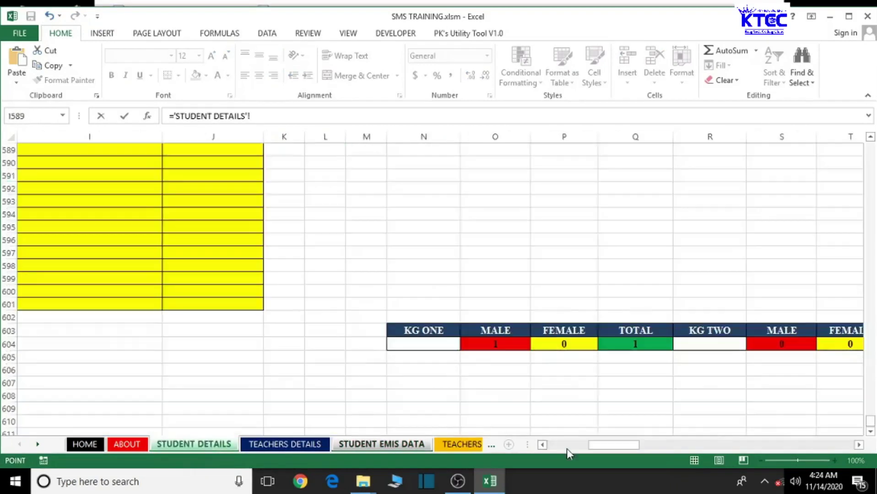
pyautogui.click(564, 344)
pyautogui.press('Return')
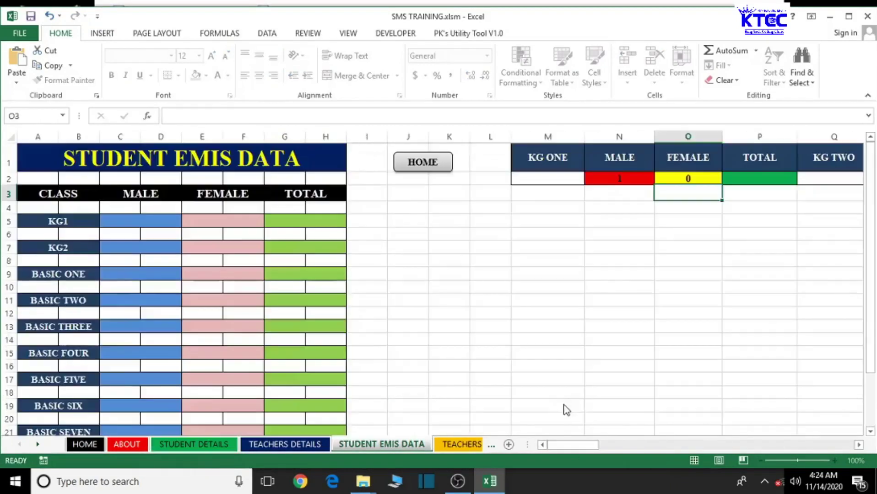
# - Link the KG ONE total cell P2 to cell Q604 of the STUDENT DETAILS sheet
pyautogui.click(746, 179)
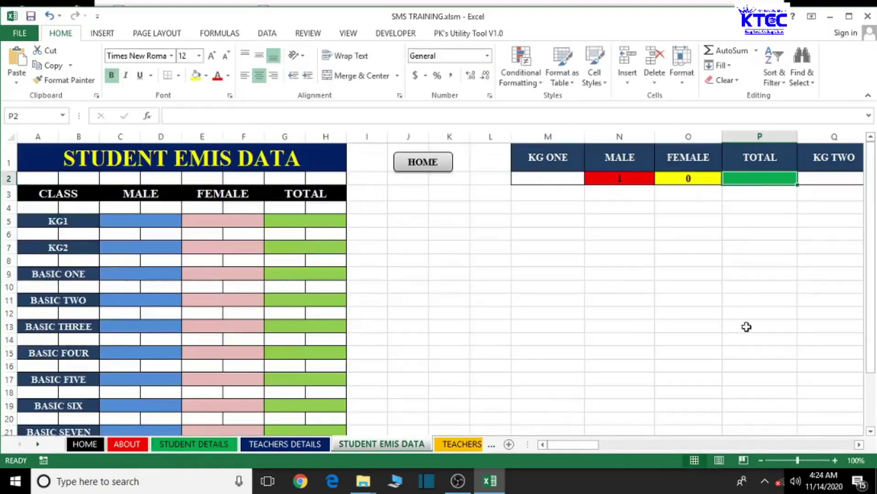
pyautogui.write('=')
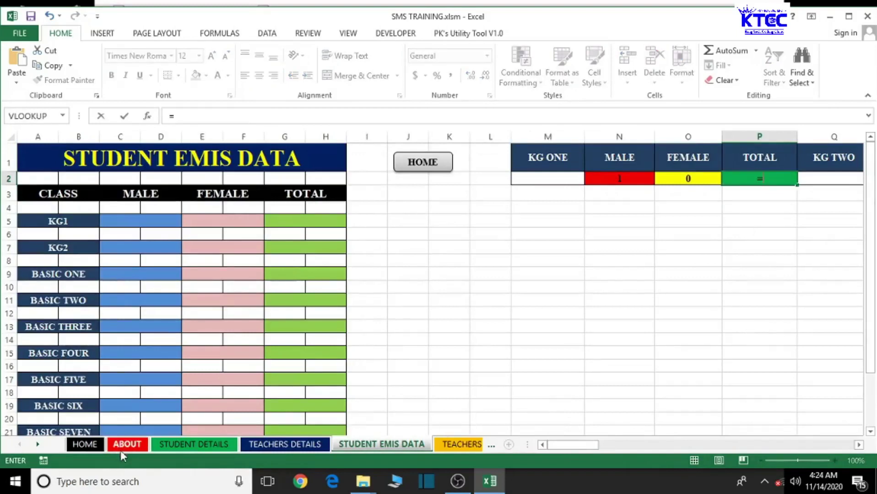
pyautogui.click(179, 443)
pyautogui.click(641, 344)
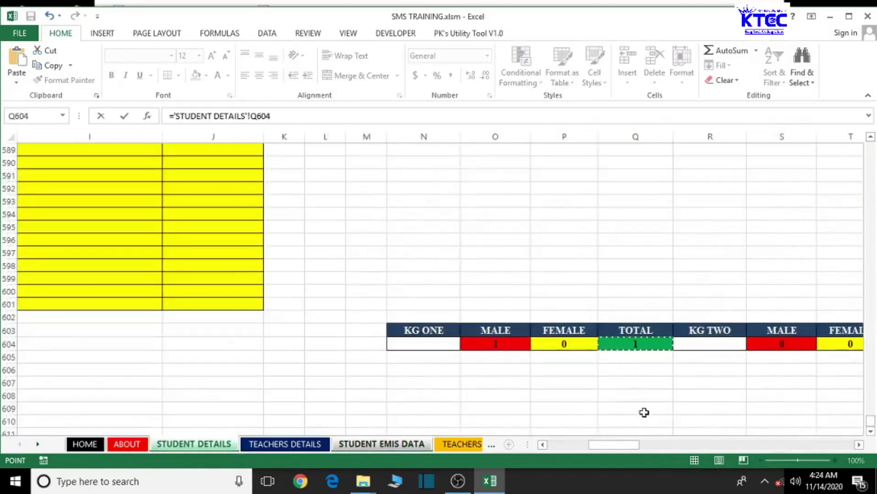
pyautogui.press('Return')
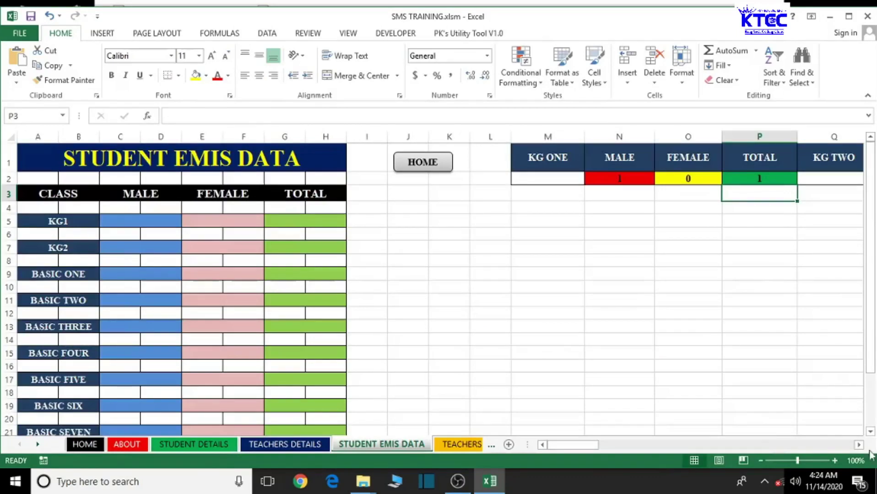
# - Link the KG TWO male cell R2 to cell S604 of the STUDENT DETAILS sheet
pyautogui.hscroll(11, 859, 447)
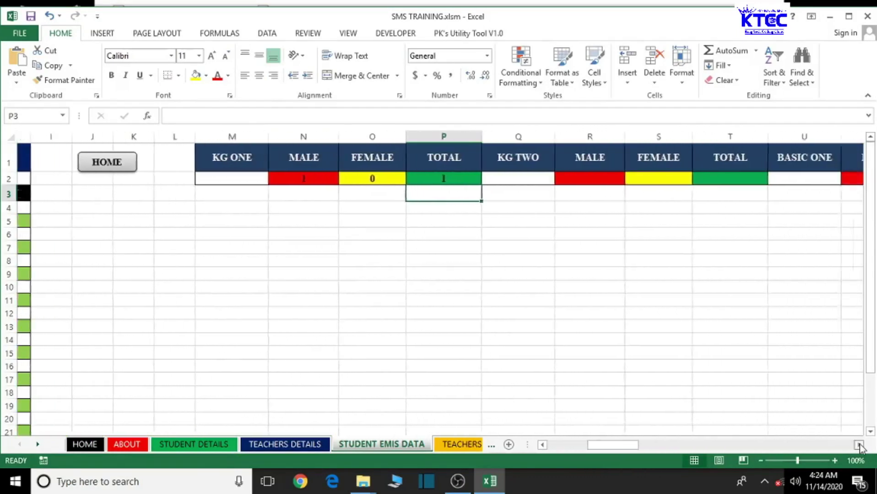
pyautogui.hscroll(3, 859, 446)
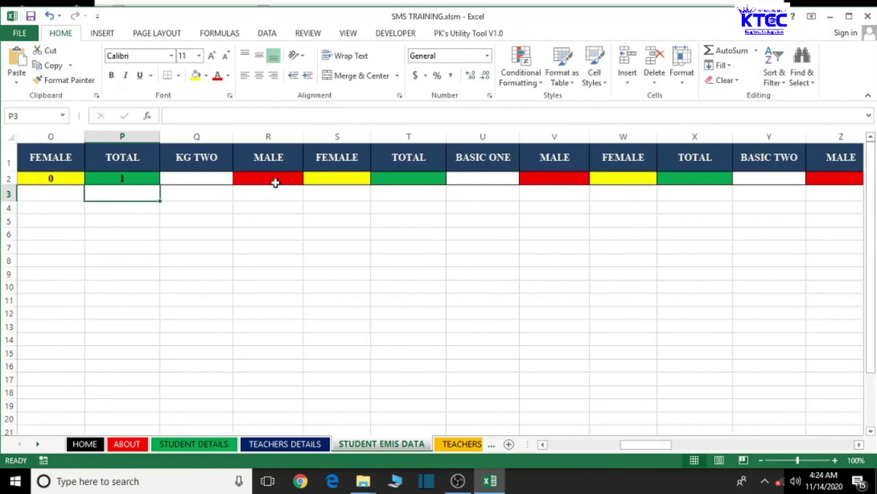
pyautogui.click(275, 182)
pyautogui.write('=')
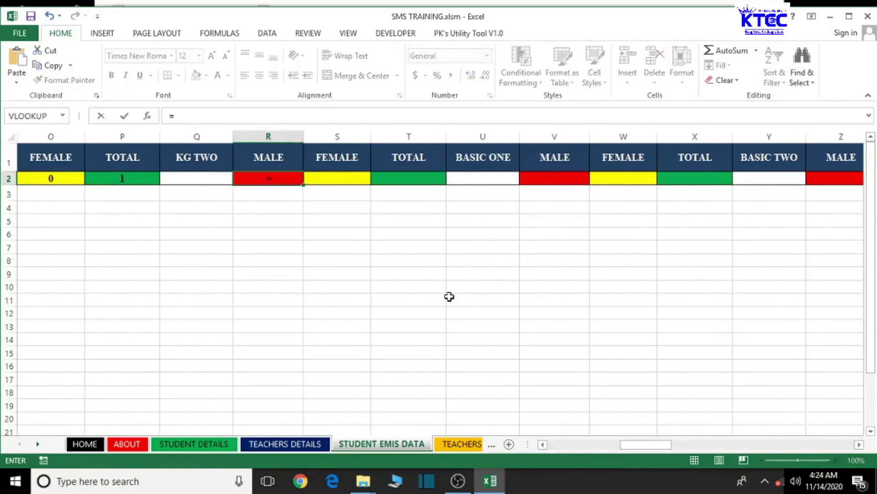
pyautogui.click(195, 444)
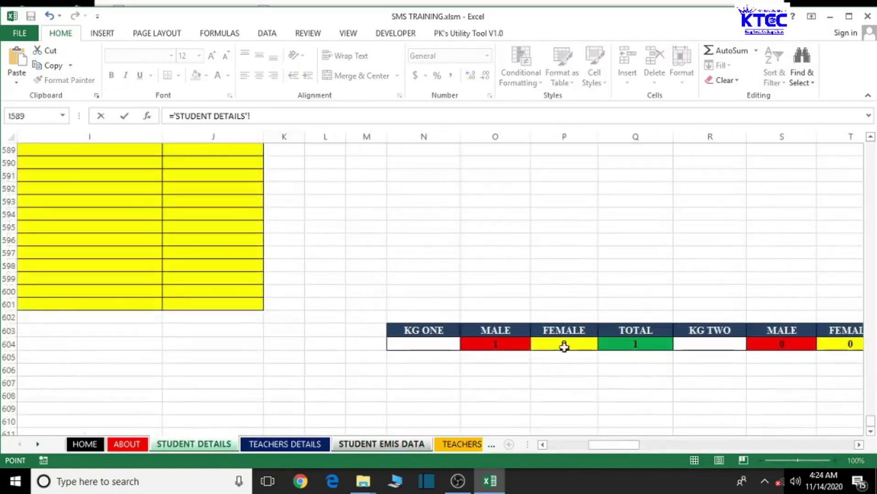
pyautogui.moveTo(859, 444); pyautogui.dragTo(859, 445)
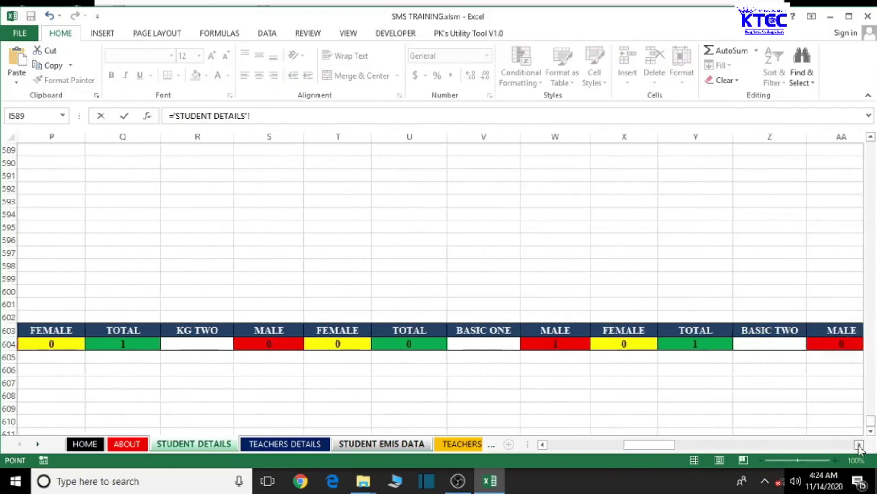
pyautogui.click(269, 347)
pyautogui.press('Return')
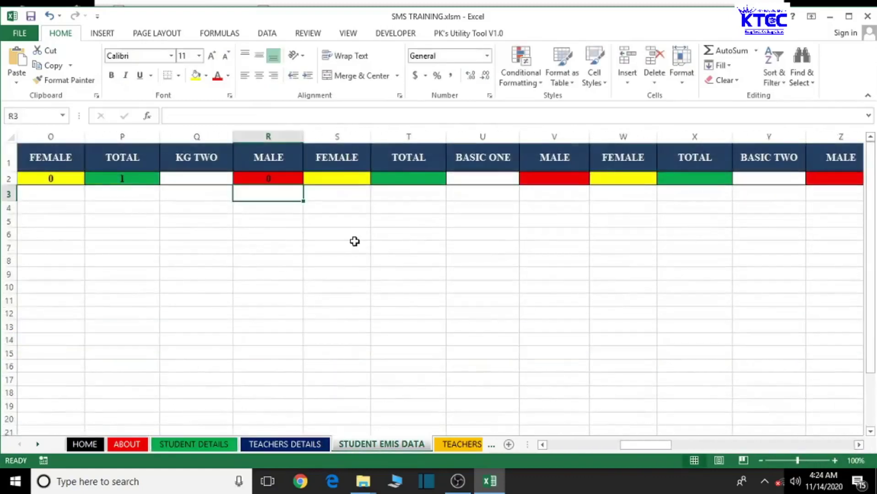
# - Link the KG TWO female cell S2 to cell T604 of the STUDENT DETAILS sheet
pyautogui.click(332, 182)
pyautogui.write('=')
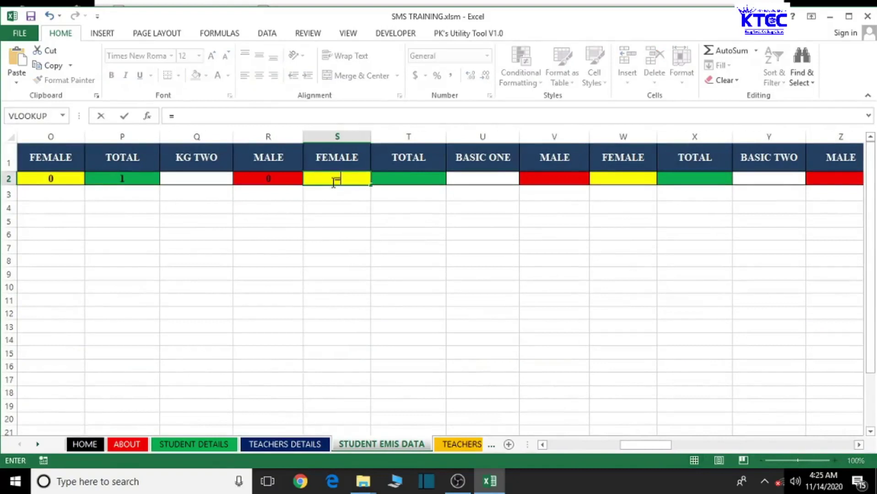
pyautogui.click(196, 445)
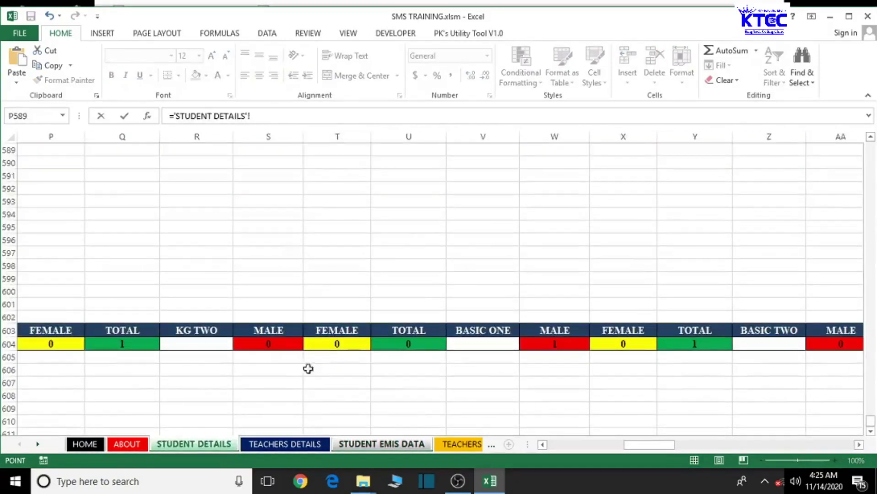
pyautogui.click(348, 345)
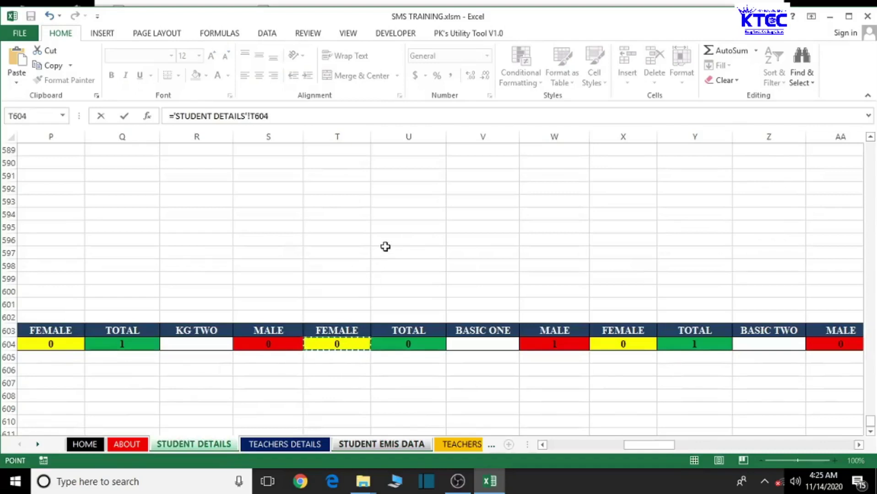
pyautogui.press('Return')
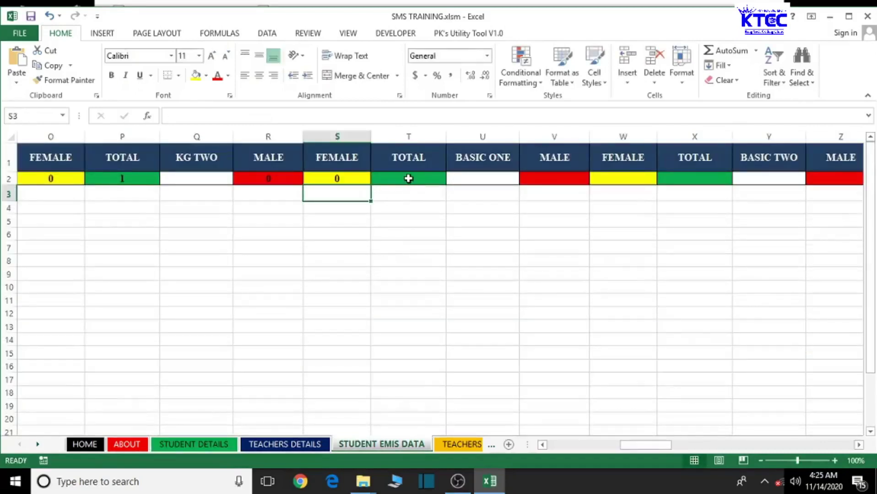
# - Link the KG TWO total cell T2 to cell U604 of the STUDENT DETAILS sheet
pyautogui.click(408, 179)
pyautogui.write('=')
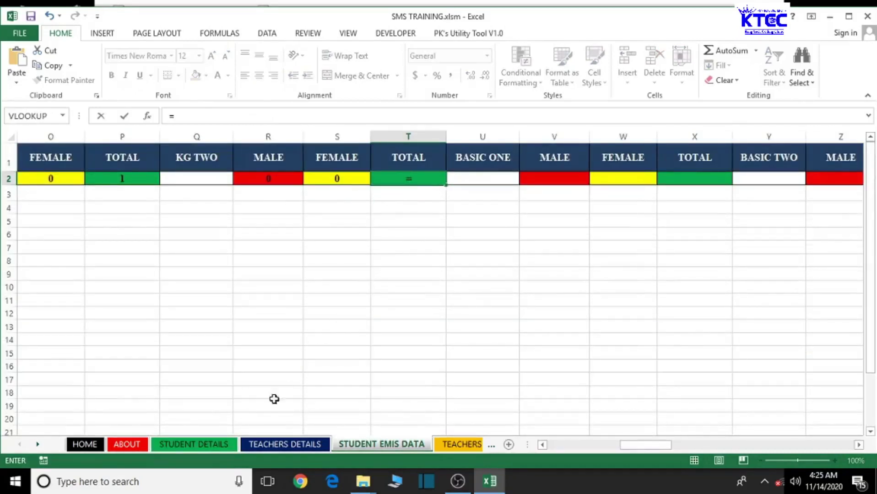
pyautogui.click(194, 445)
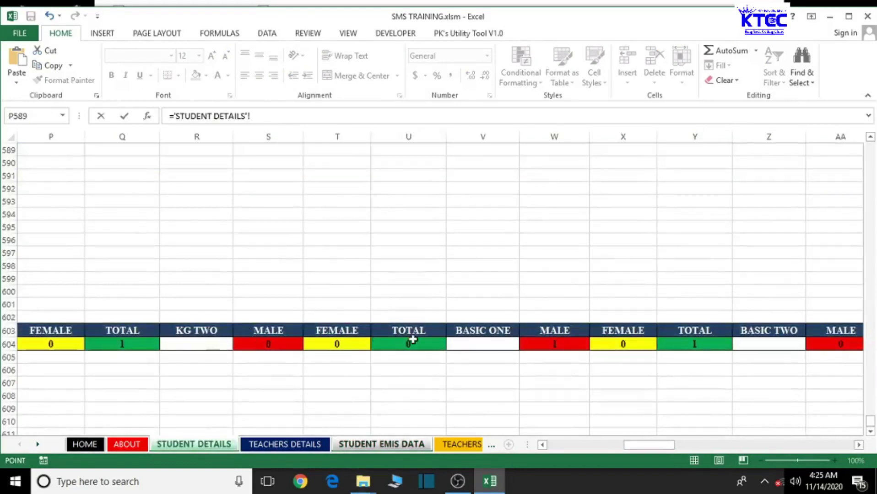
pyautogui.click(431, 347)
pyautogui.press('Return')
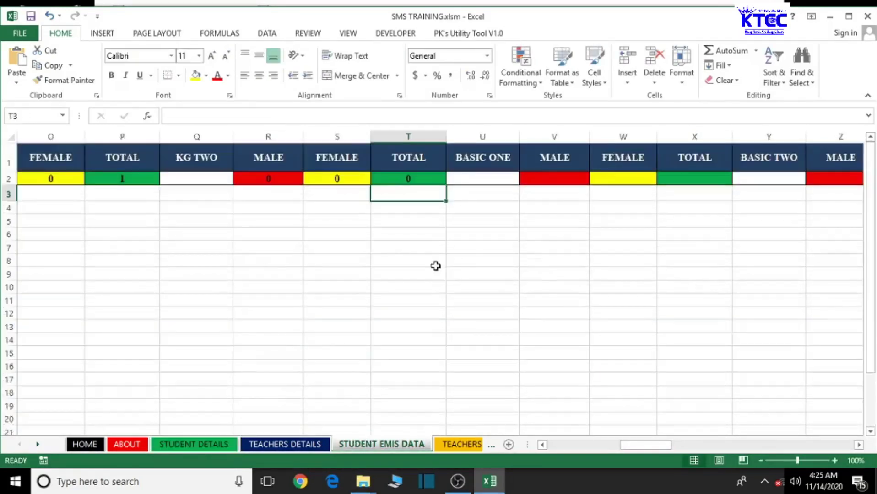
# - Link the BASIC ONE male cell V2 to cell W604 of the STUDENT DETAILS sheet
pyautogui.click(555, 178)
pyautogui.write('=')
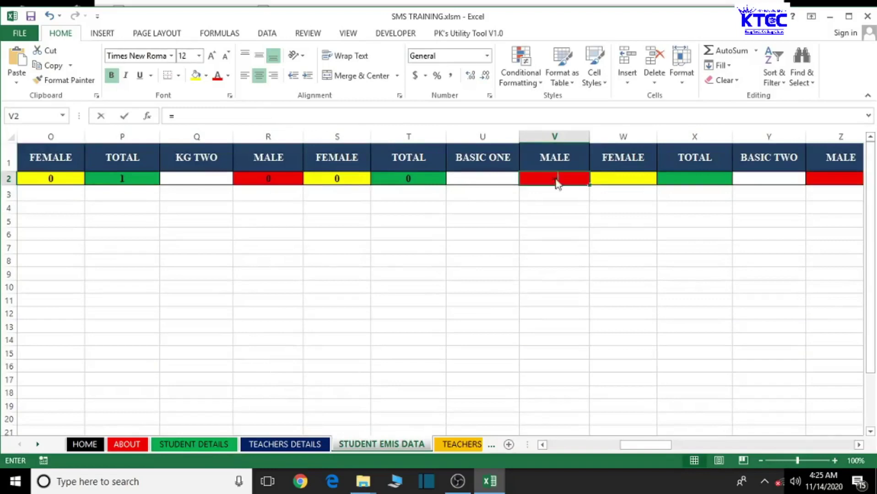
pyautogui.click(178, 444)
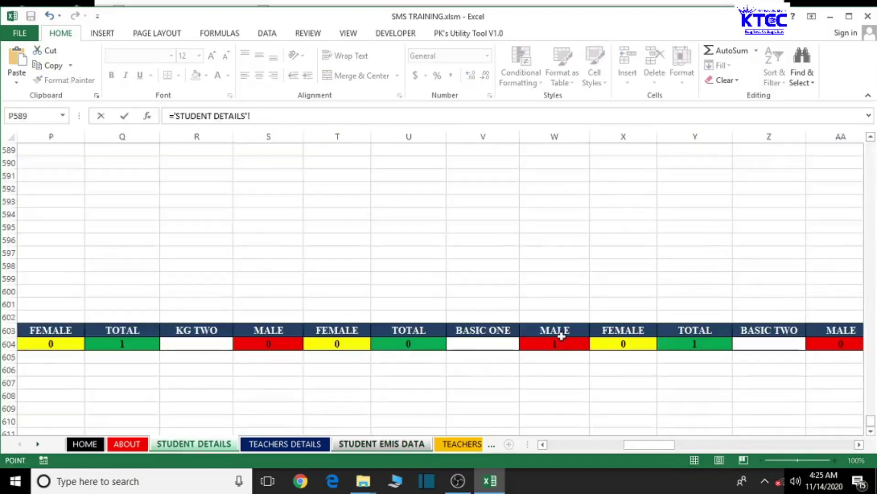
pyautogui.click(549, 343)
pyautogui.press('Return')
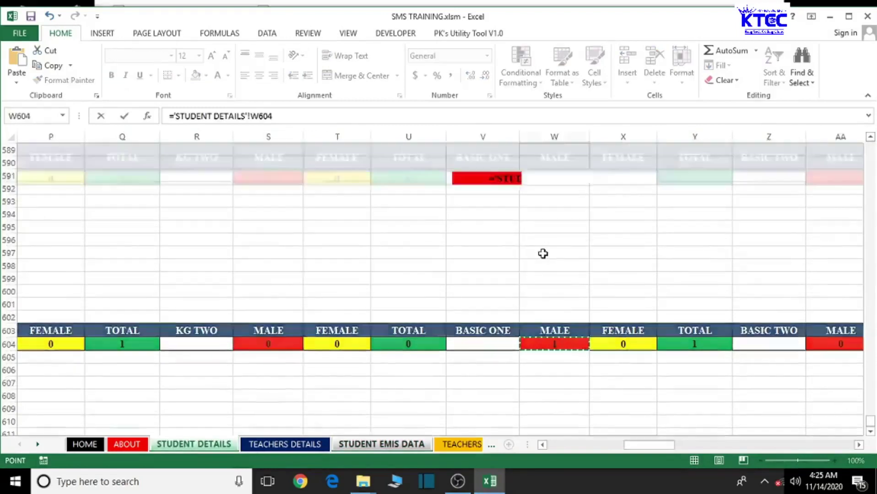
# - Link the BASIC ONE female cell W2 to cell X604 of the STUDENT DETAILS sheet
pyautogui.click(613, 178)
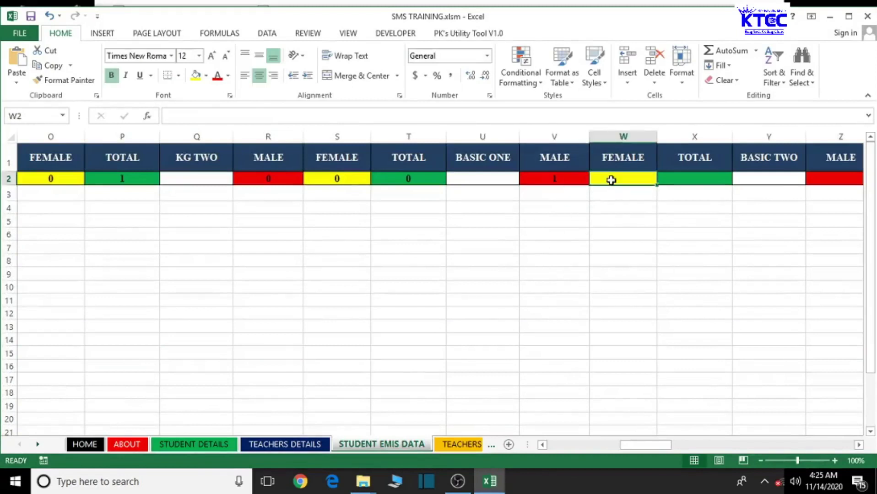
pyautogui.write('=')
pyautogui.click(185, 444)
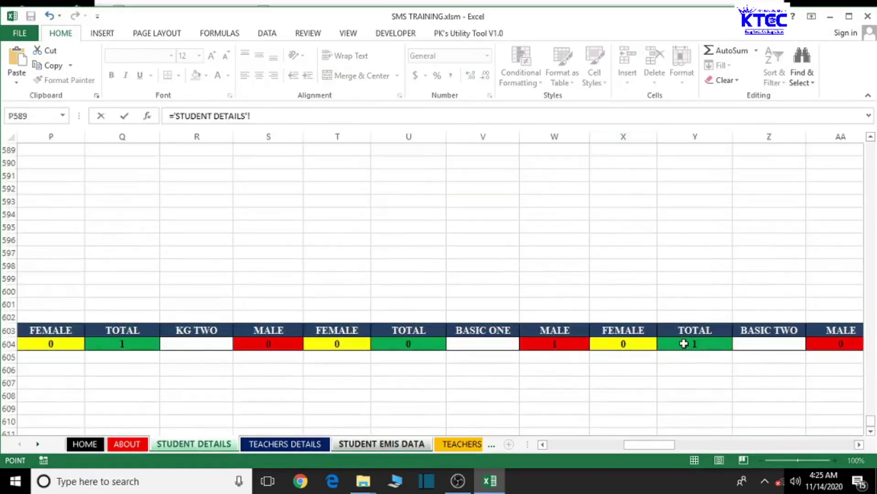
pyautogui.click(622, 348)
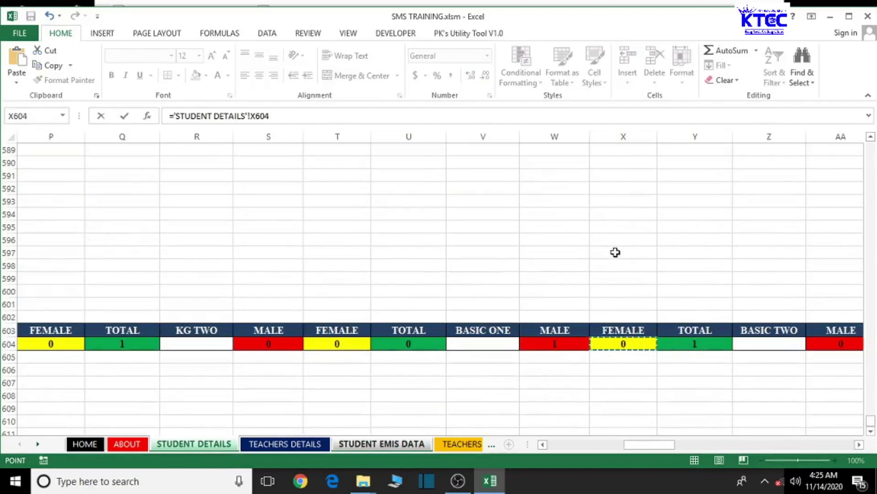
pyautogui.press('Return')
# - Link the BASIC ONE total cell X2 to cell Y604 of the STUDENT DETAILS sheet
pyautogui.click(681, 182)
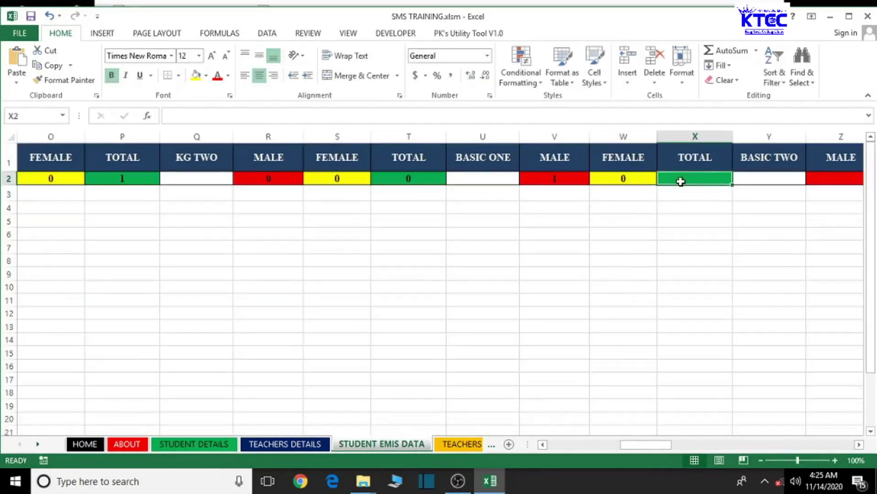
pyautogui.write('=')
pyautogui.click(194, 444)
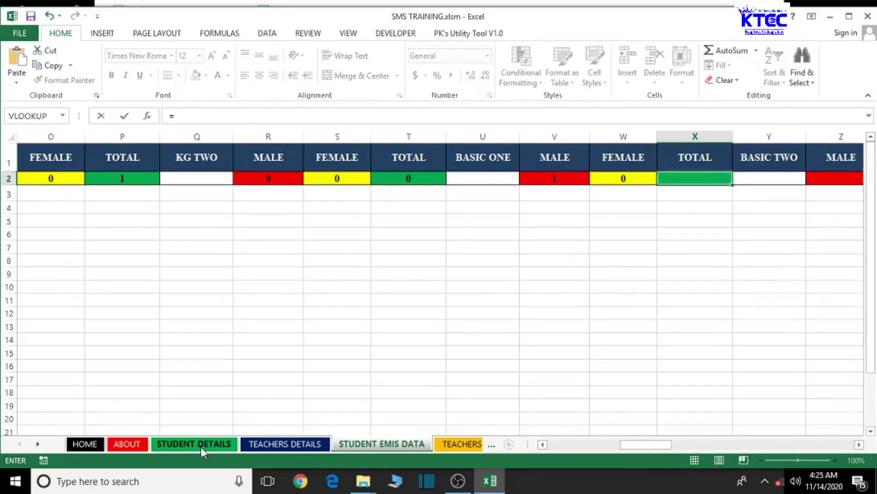
pyautogui.click(708, 346)
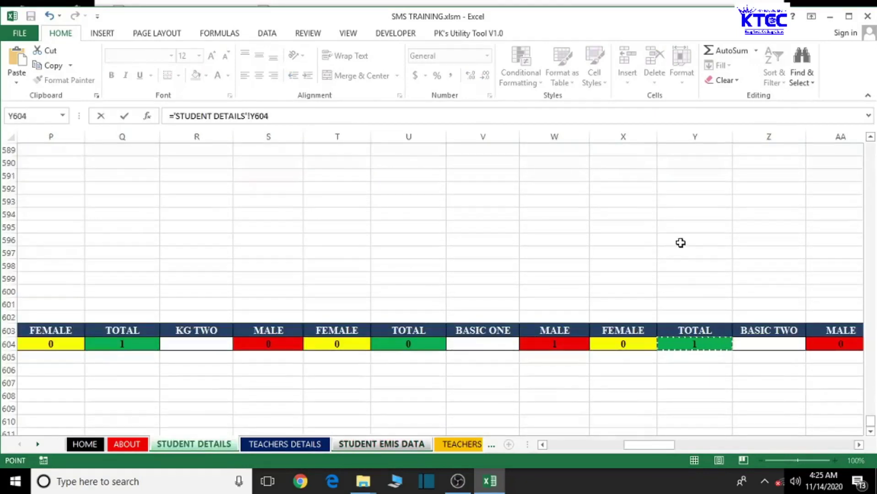
pyautogui.press('Return')
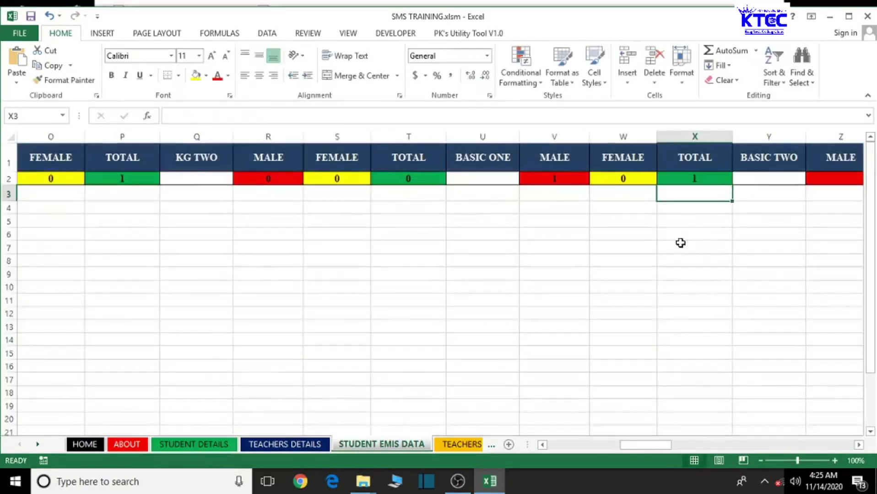
# - Link the BASIC TWO male cell Z2 to cell AA604 of the STUDENT DETAILS sheet
pyautogui.click(861, 446)
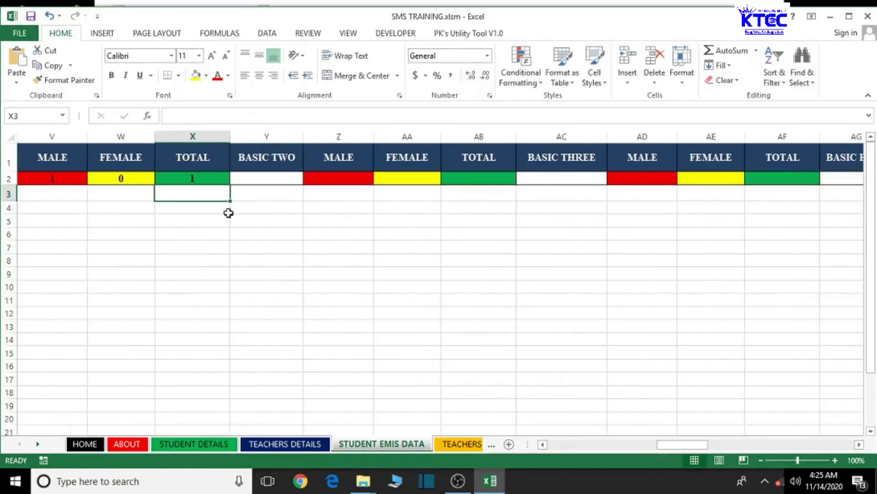
pyautogui.click(321, 185)
pyautogui.write('=')
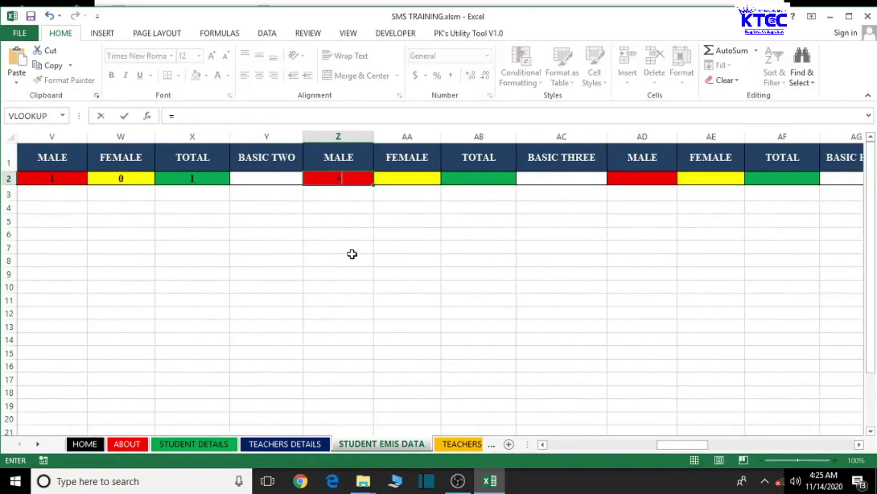
pyautogui.click(174, 447)
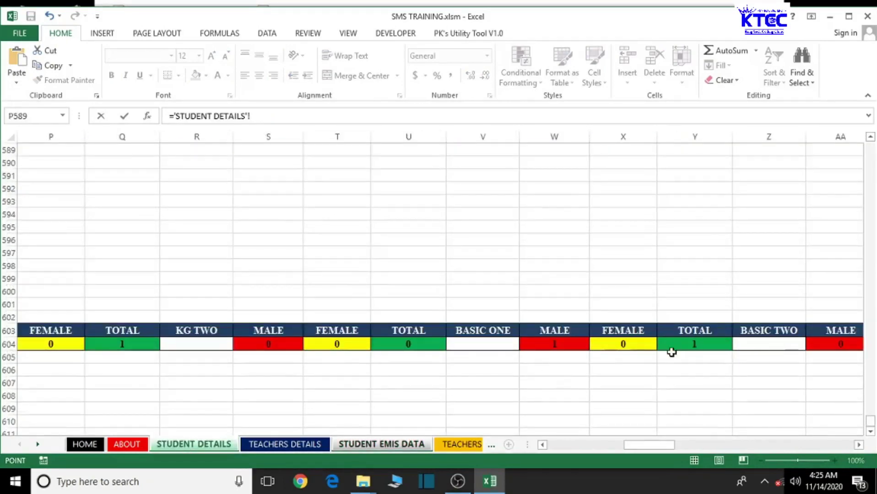
pyautogui.click(859, 445)
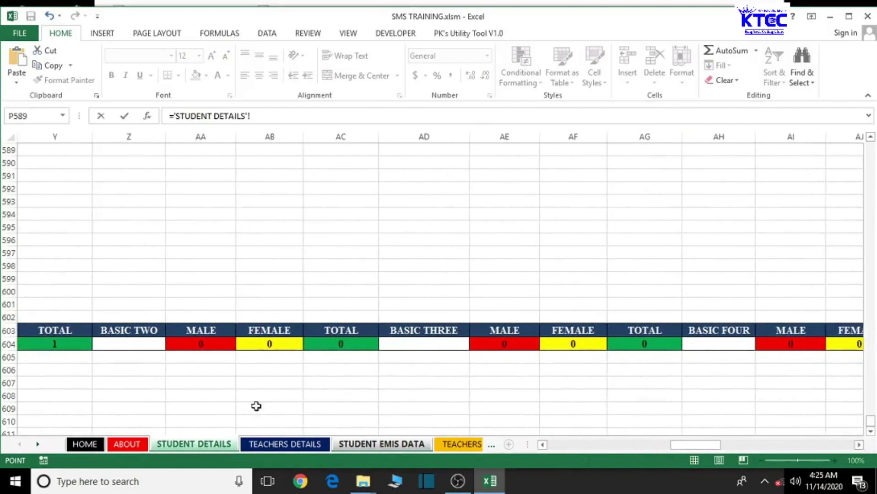
pyautogui.click(208, 346)
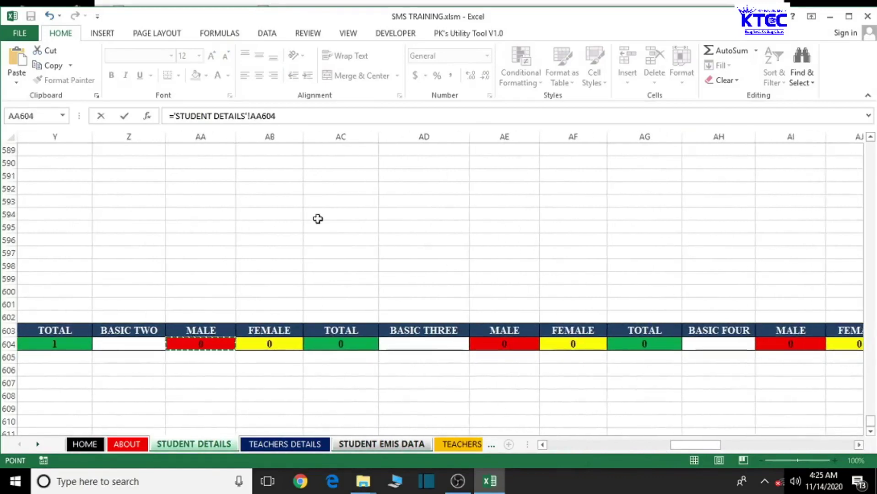
pyautogui.press('Return')
# - Link the BASIC TWO female cell AA2 to cell AB604 of the STUDENT DETAILS sheet
pyautogui.click(412, 182)
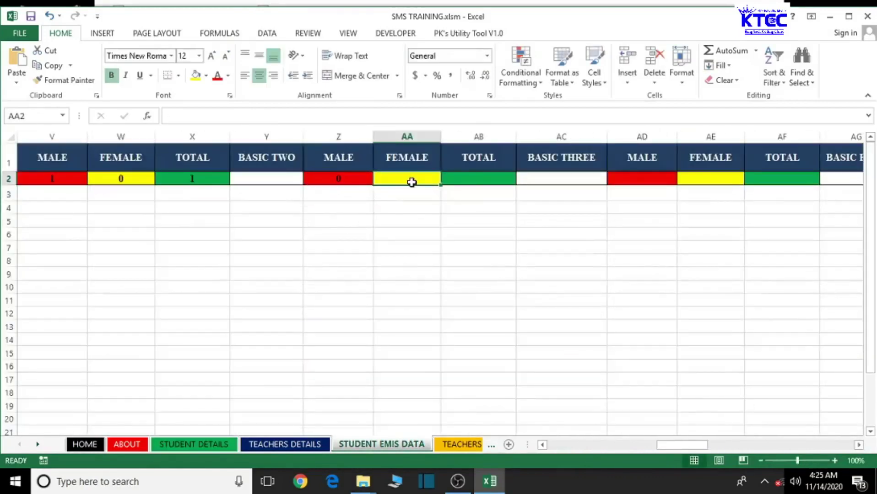
pyautogui.write('=')
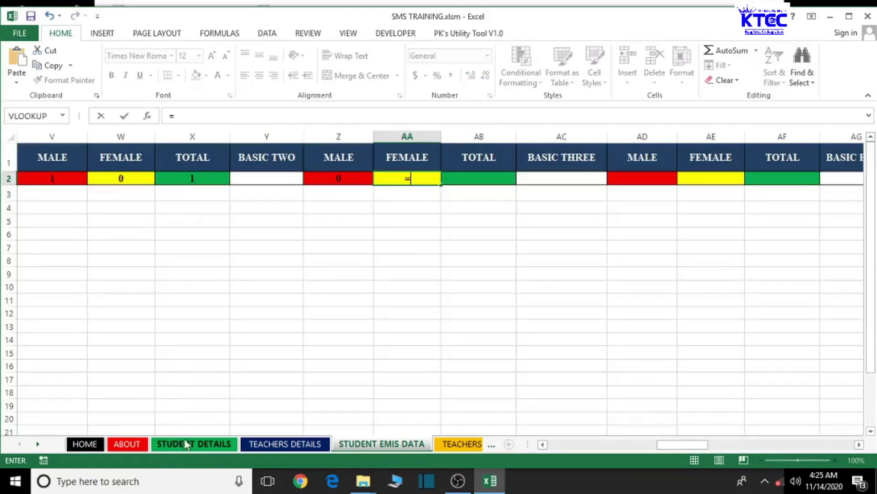
pyautogui.click(188, 446)
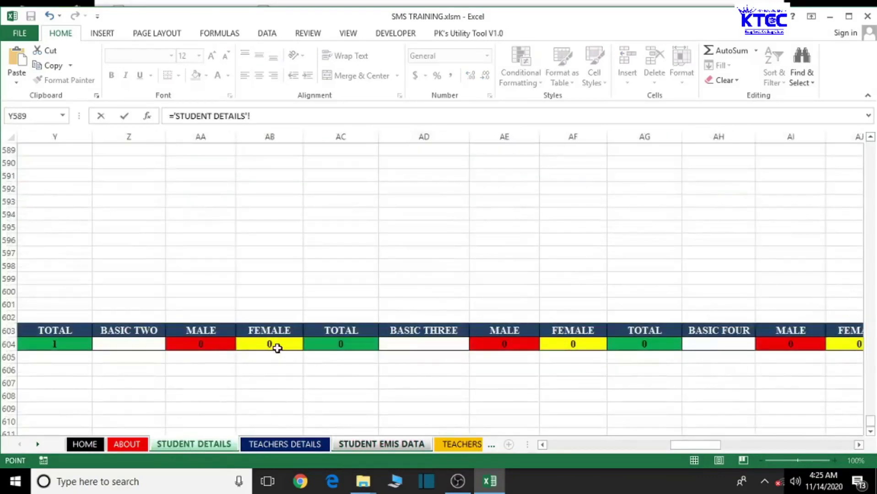
pyautogui.click(277, 348)
pyautogui.press('Return')
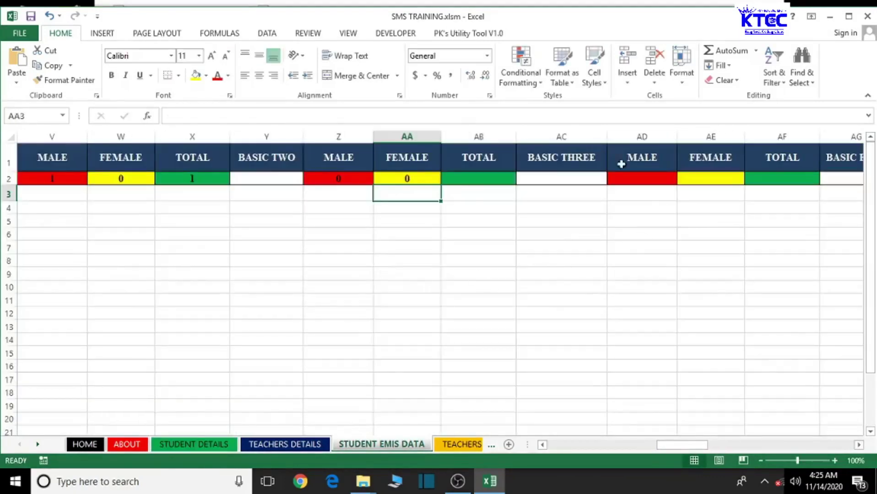
# - Link the BASIC TWO total cell AB2 to cell AC604 of the STUDENT DETAILS sheet
pyautogui.click(465, 181)
pyautogui.write('=')
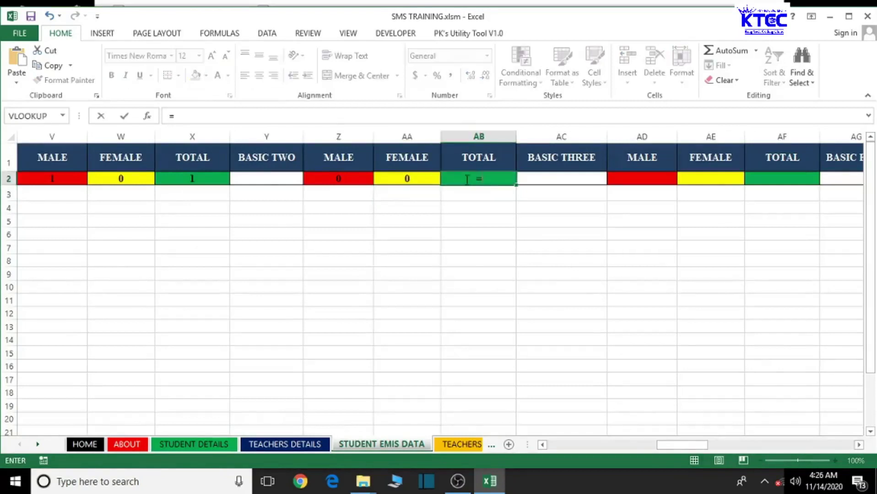
pyautogui.click(218, 447)
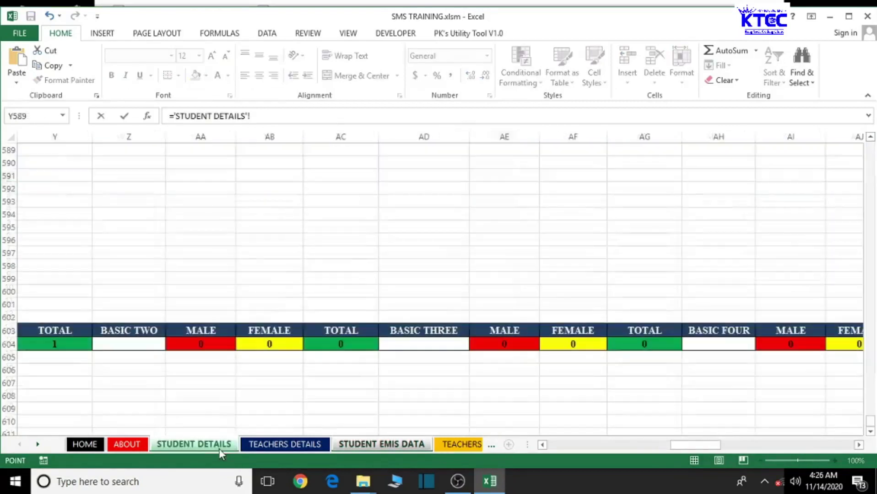
pyautogui.click(332, 347)
pyautogui.press('Return')
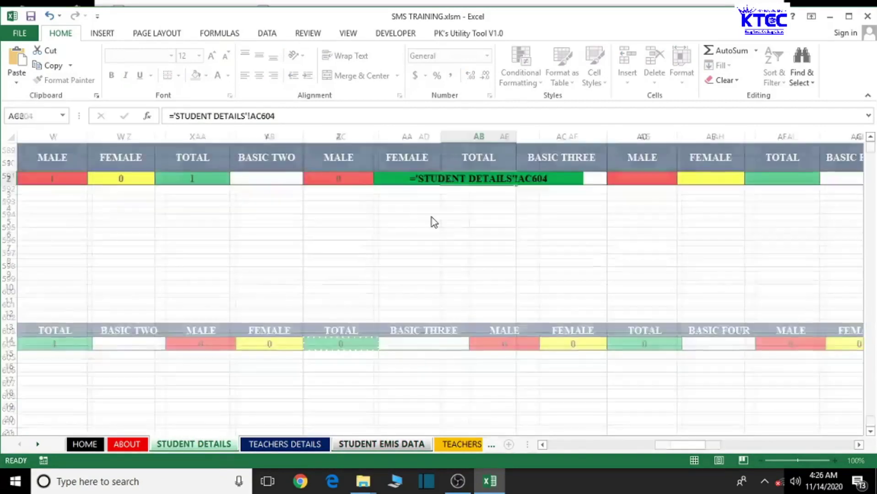
# - Link the BASIC THREE male cell AD2 to cell AE604 of the STUDENT DETAILS sheet
pyautogui.click(636, 181)
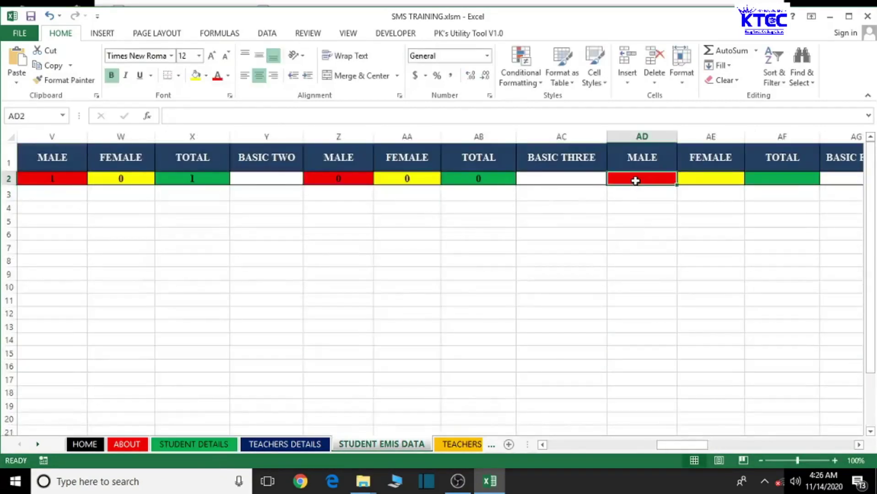
pyautogui.write('=')
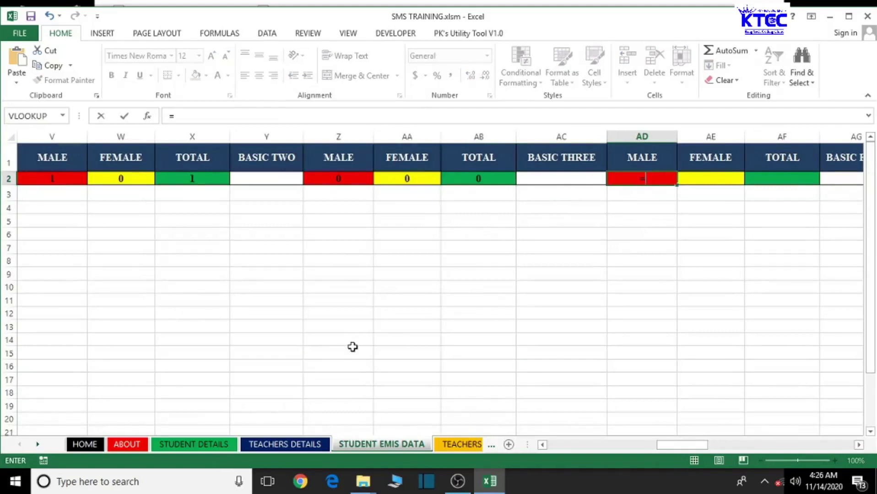
pyautogui.click(186, 447)
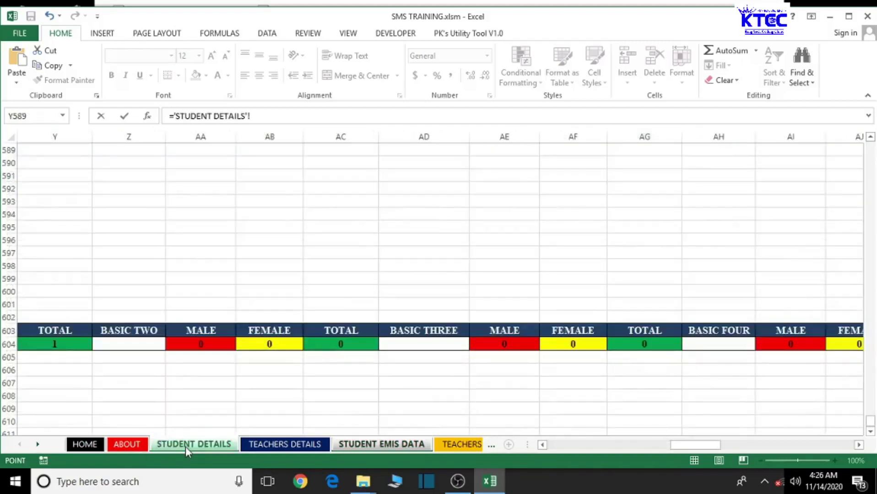
pyautogui.click(505, 343)
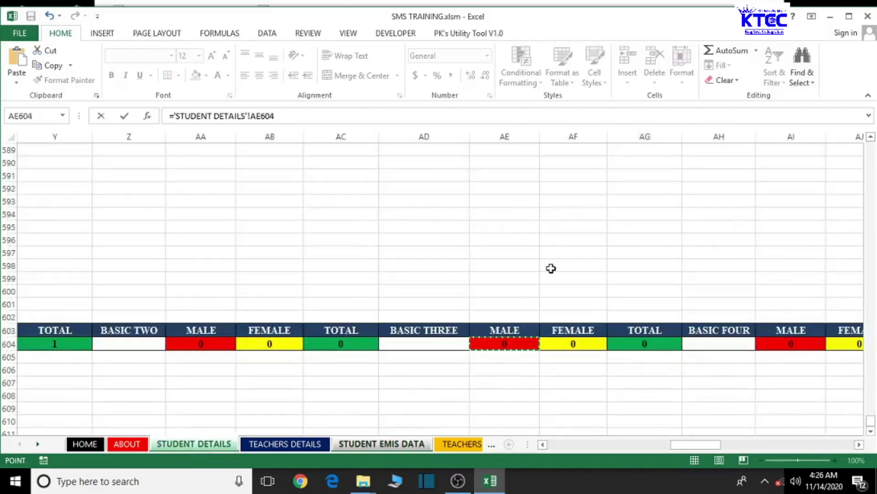
pyautogui.press('Return')
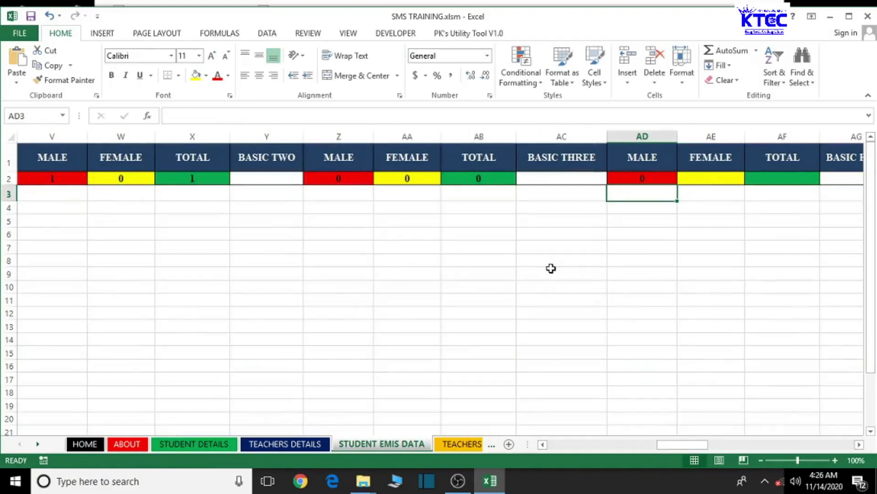
# - Link the BASIC THREE female cell AE2 to cell AF604 of the STUDENT DETAILS sheet
pyautogui.click(703, 179)
pyautogui.write('=')
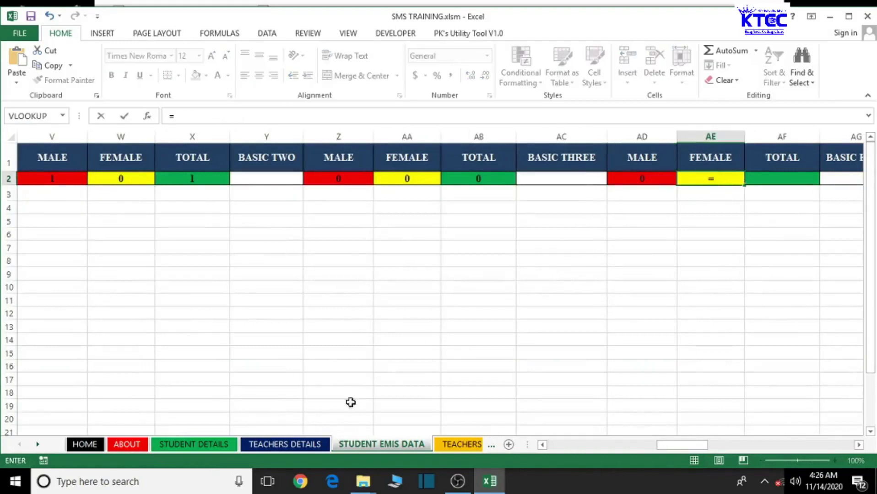
pyautogui.click(201, 445)
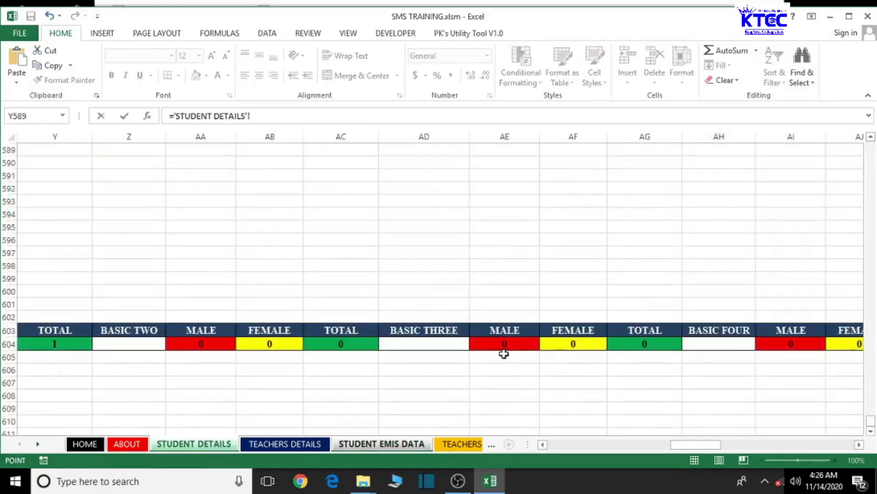
pyautogui.click(561, 343)
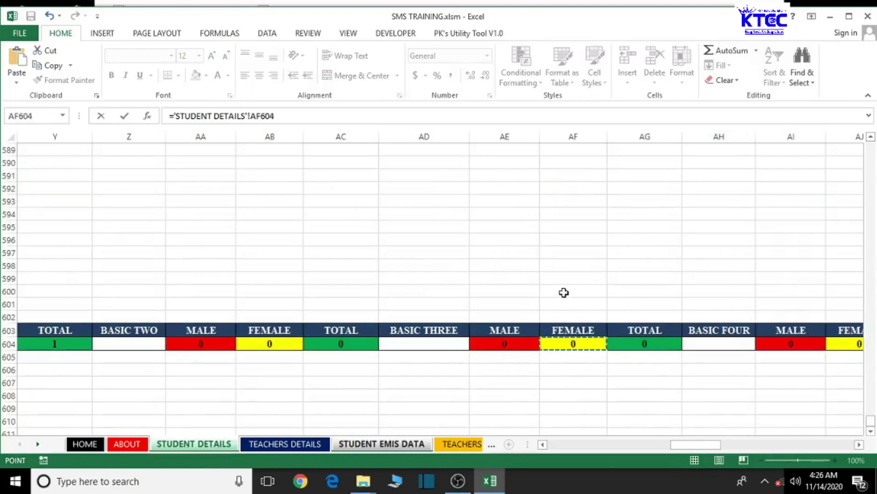
pyautogui.press('Return')
# - Link the BASIC THREE total cell AF2 to cell AG604 of the STUDENT DETAILS sheet
pyautogui.click(766, 177)
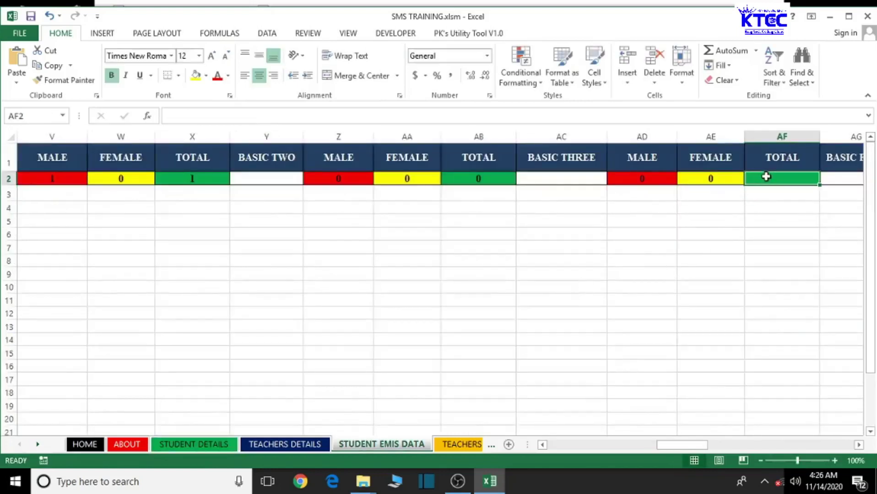
pyautogui.write('=')
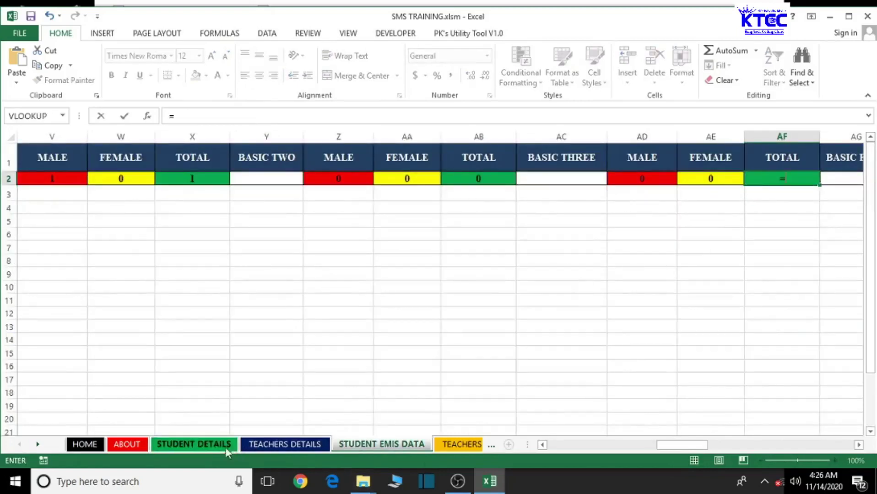
pyautogui.click(205, 444)
pyautogui.click(619, 344)
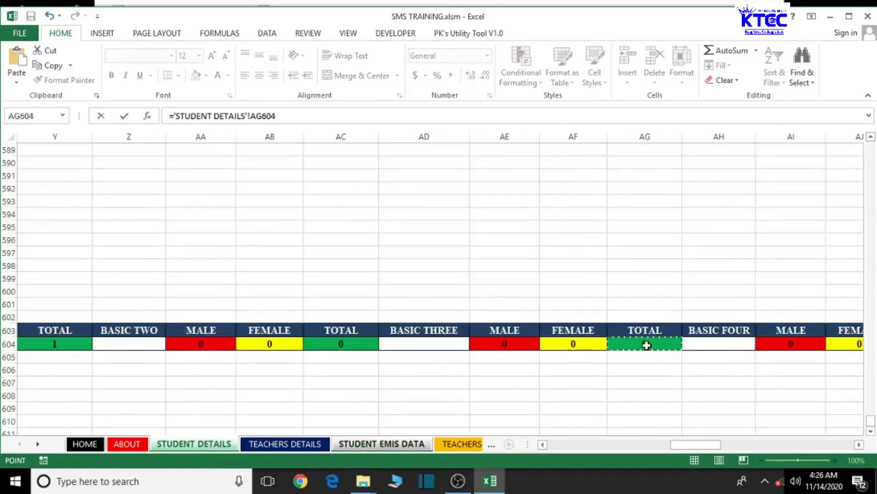
pyautogui.press('Return')
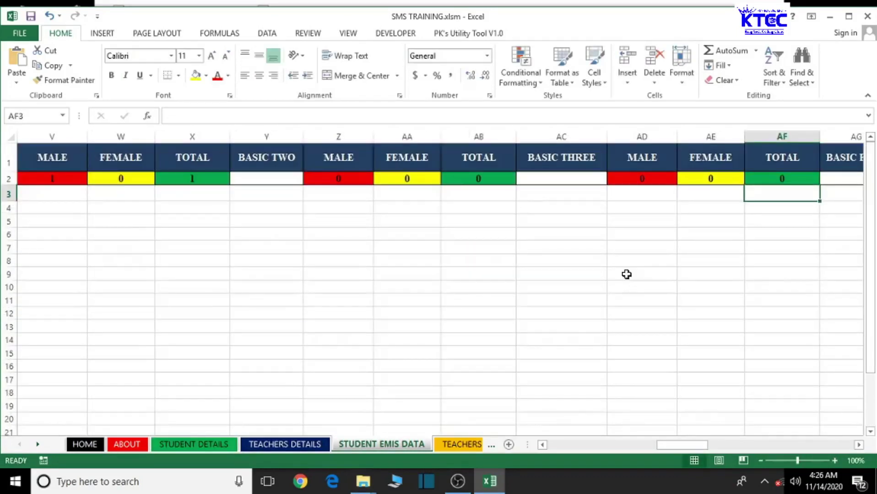
pyautogui.click(859, 444)
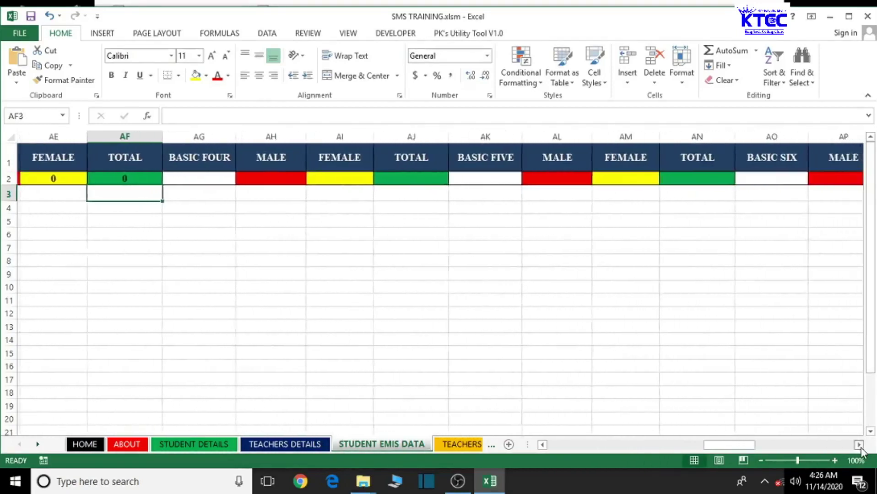
# - Link the BASIC FOUR male cell AH2 to cell AI604 of the STUDENT DETAILS sheet
pyautogui.click(197, 180)
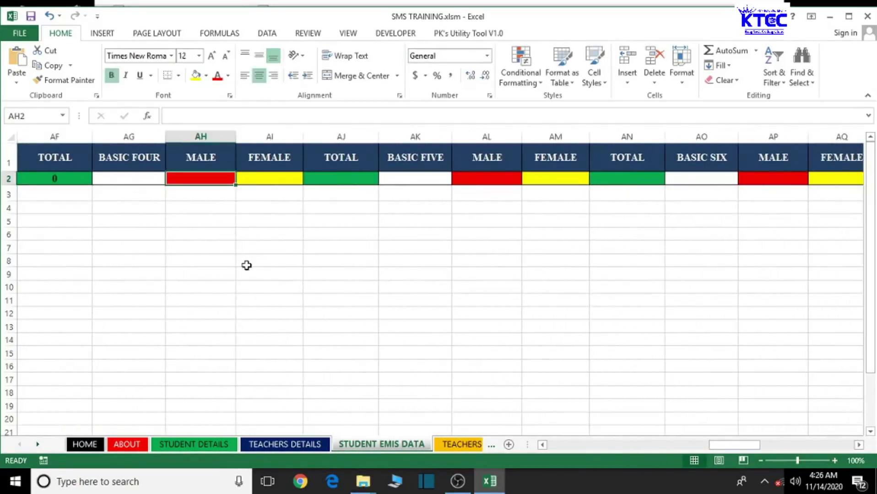
pyautogui.write('=')
pyautogui.click(177, 443)
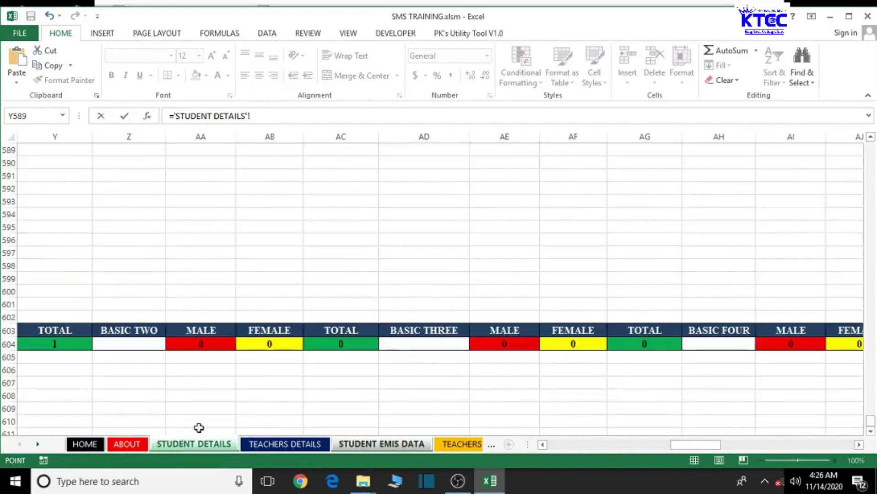
pyautogui.click(859, 445)
pyautogui.click(859, 445)
pyautogui.click(859, 445)
pyautogui.click(860, 444)
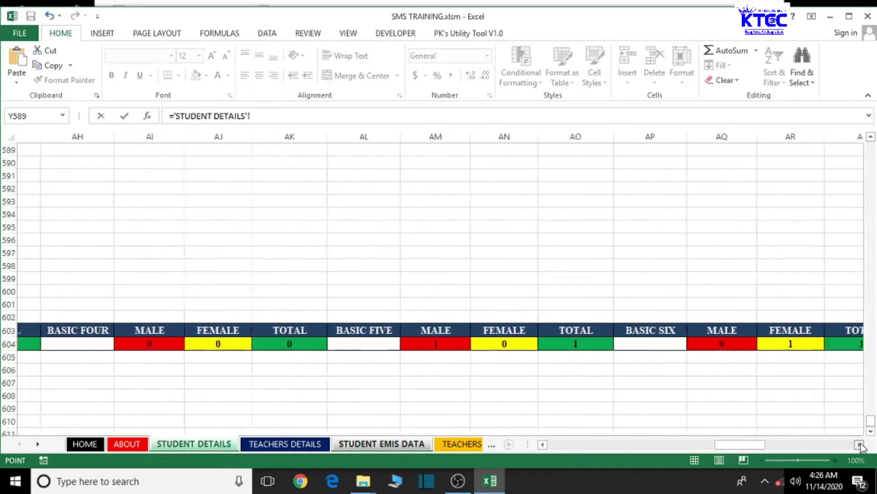
pyautogui.click(859, 444)
pyautogui.click(132, 348)
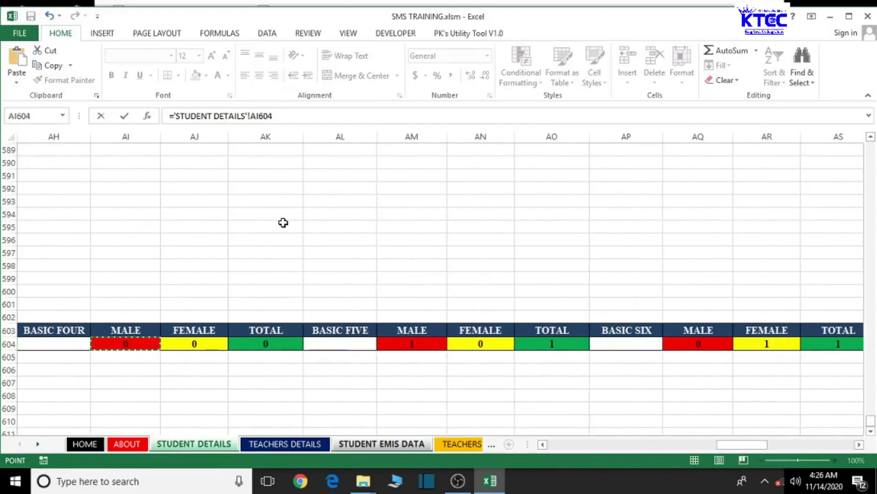
pyautogui.press('Return')
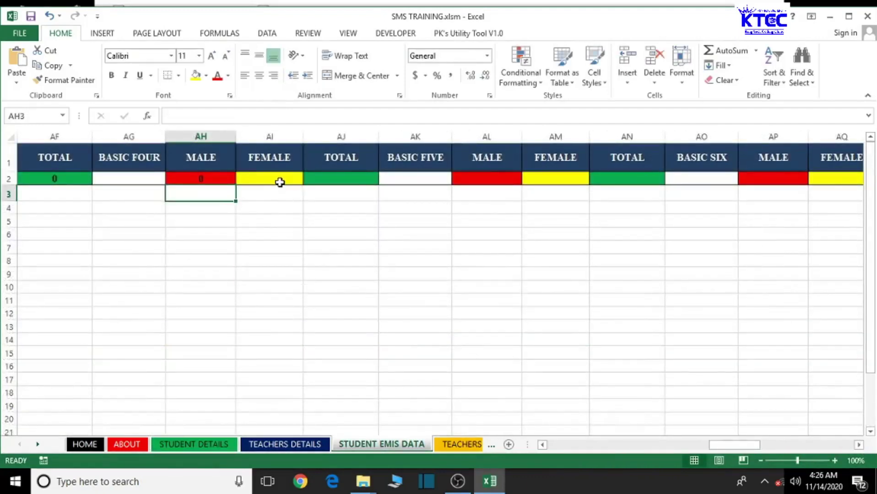
# - Link the BASIC FOUR female cell AI2 to cell AJ604 of the STUDENT DETAILS sheet
pyautogui.click(280, 182)
pyautogui.write('=')
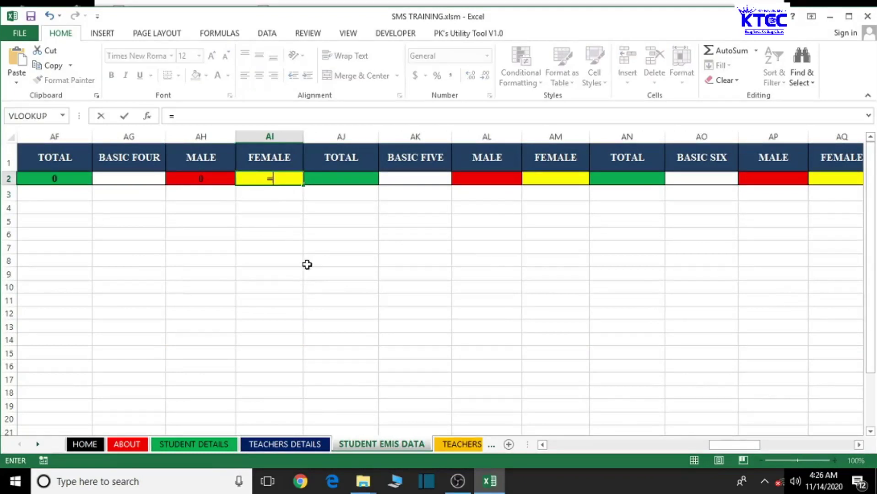
pyautogui.click(192, 445)
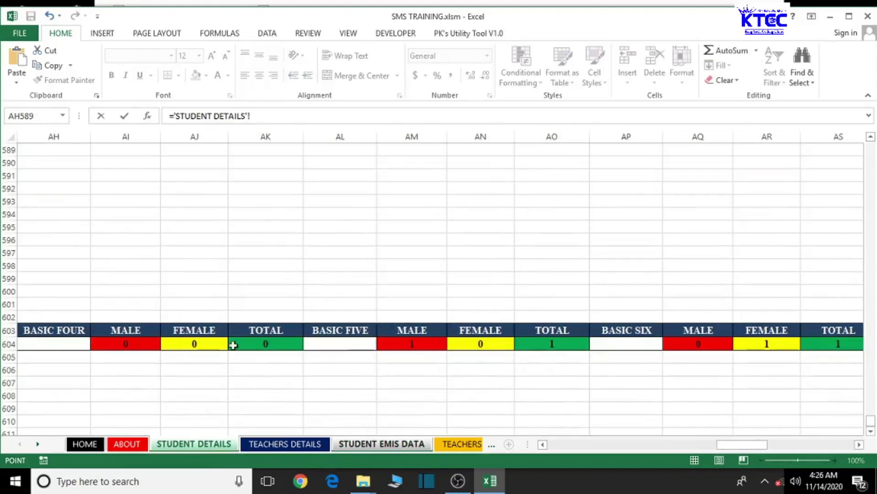
pyautogui.click(206, 346)
pyautogui.press('Return')
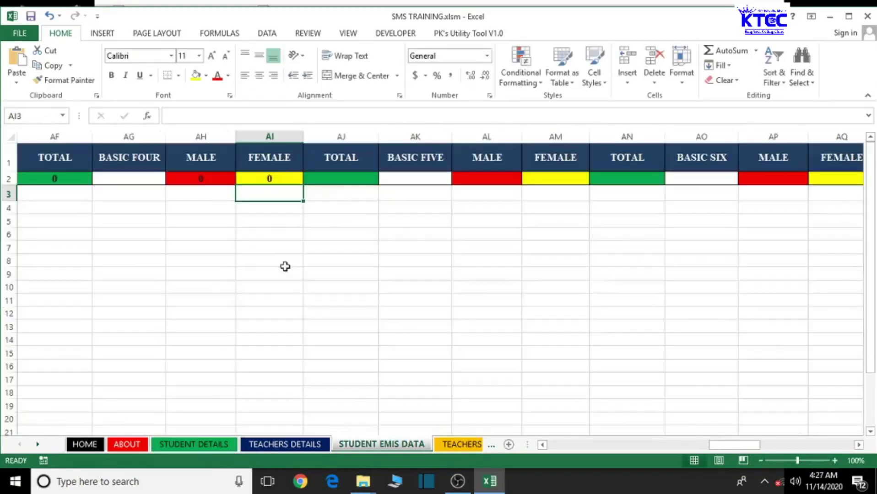
# - Link the BASIC FOUR total cell AJ2 to cell AK604 of the STUDENT DETAILS sheet
pyautogui.click(340, 182)
pyautogui.write('=')
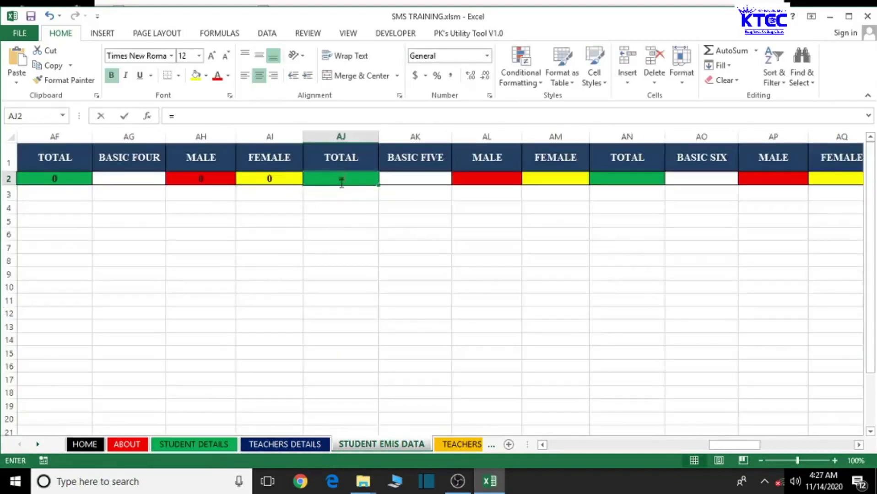
pyautogui.click(181, 444)
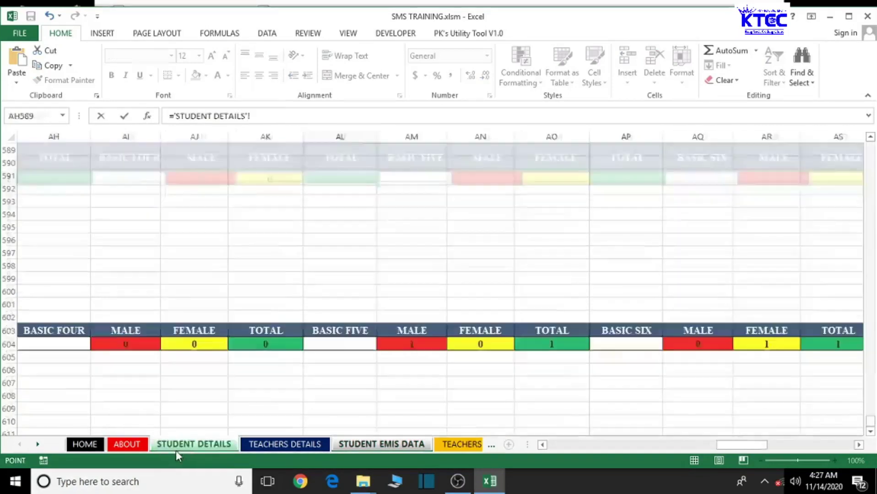
pyautogui.click(266, 344)
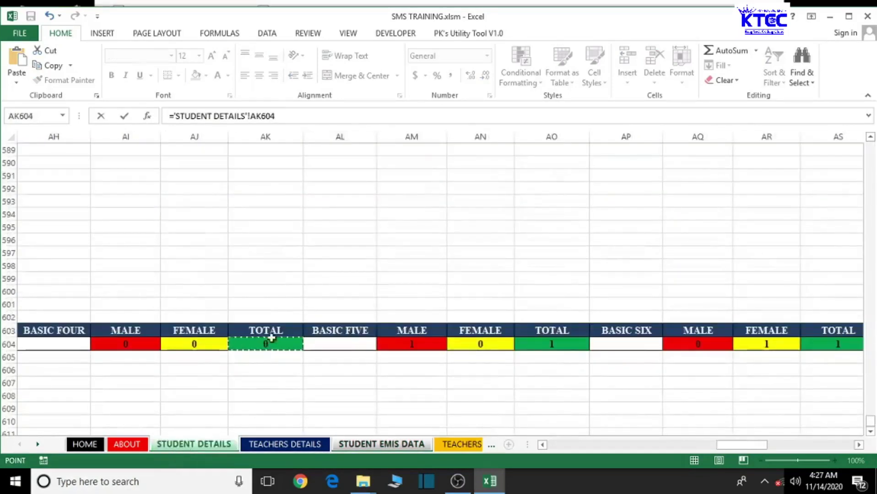
pyautogui.press('Return')
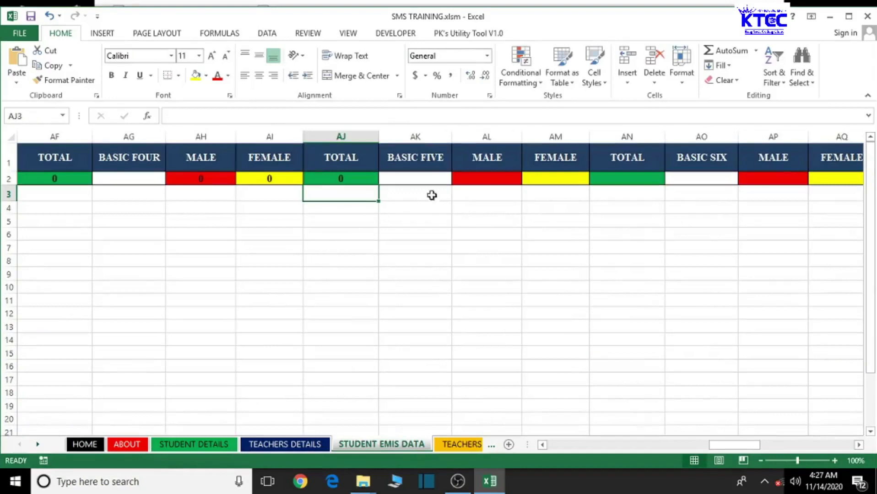
# - Link the BASIC FIVE male cell AL2 to cell AM604 of the STUDENT DETAILS sheet
pyautogui.click(478, 182)
pyautogui.write('=')
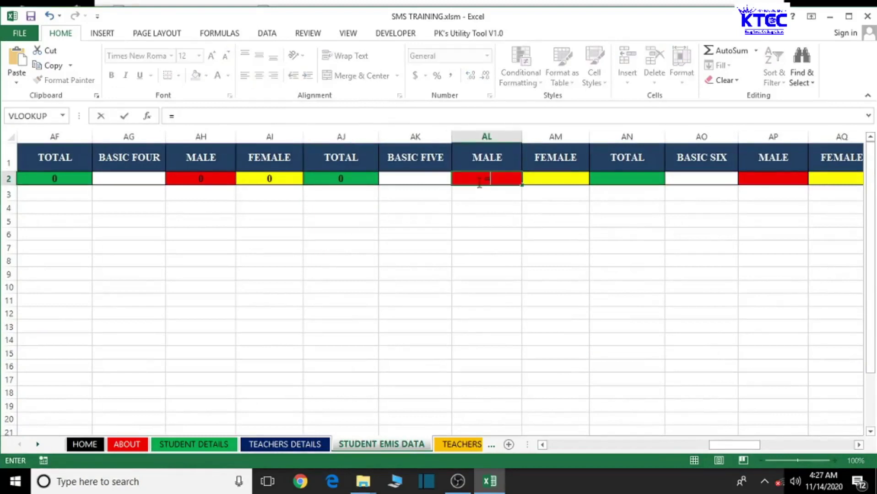
pyautogui.click(203, 443)
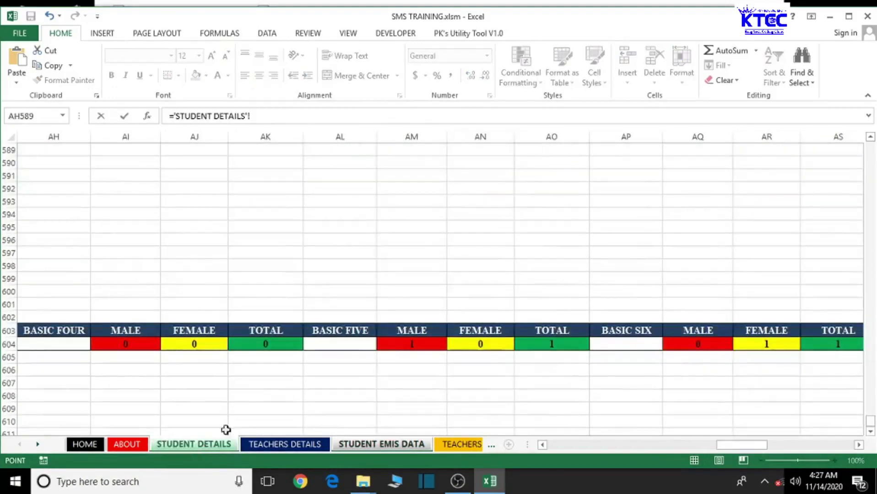
pyautogui.click(416, 347)
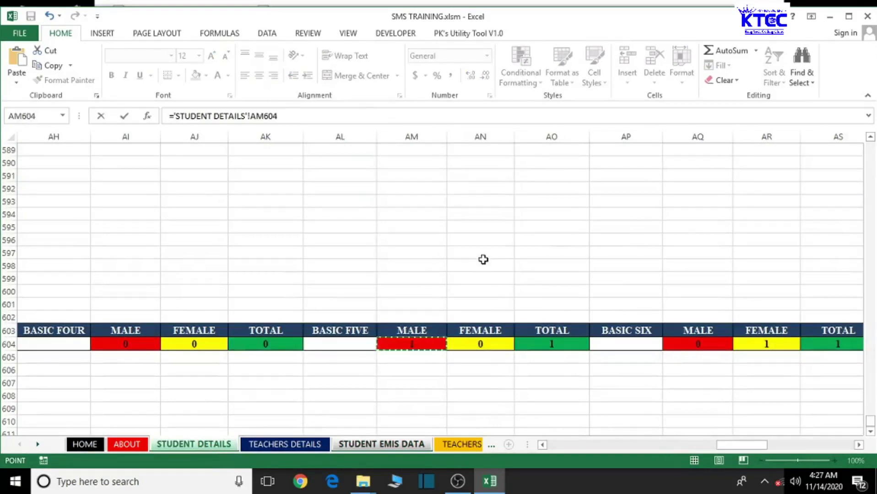
pyautogui.press('Return')
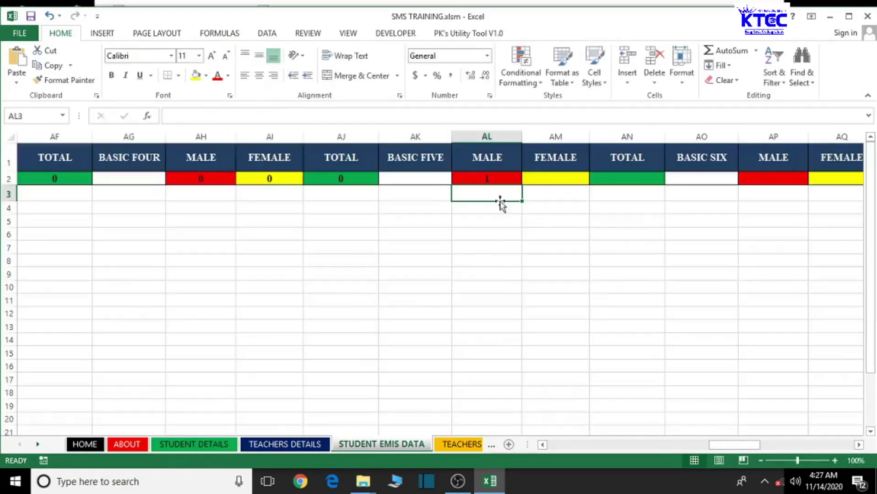
# - Link the BASIC FIVE female cell AM2 to cell AN604 of the STUDENT DETAILS sheet
pyautogui.click(551, 179)
pyautogui.write('=')
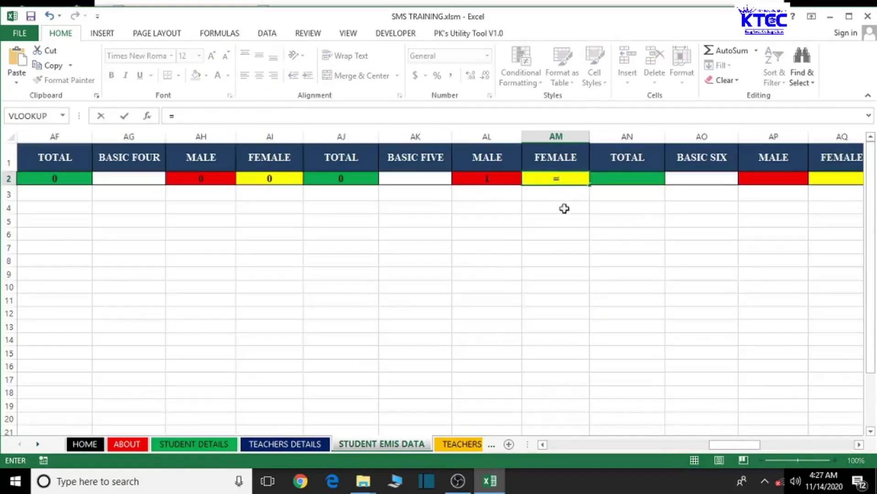
pyautogui.click(210, 444)
pyautogui.click(461, 347)
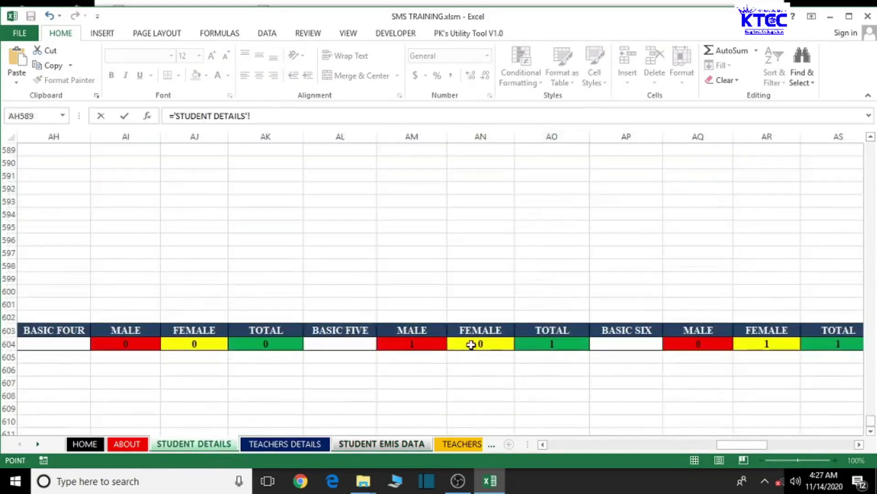
pyautogui.press('Return')
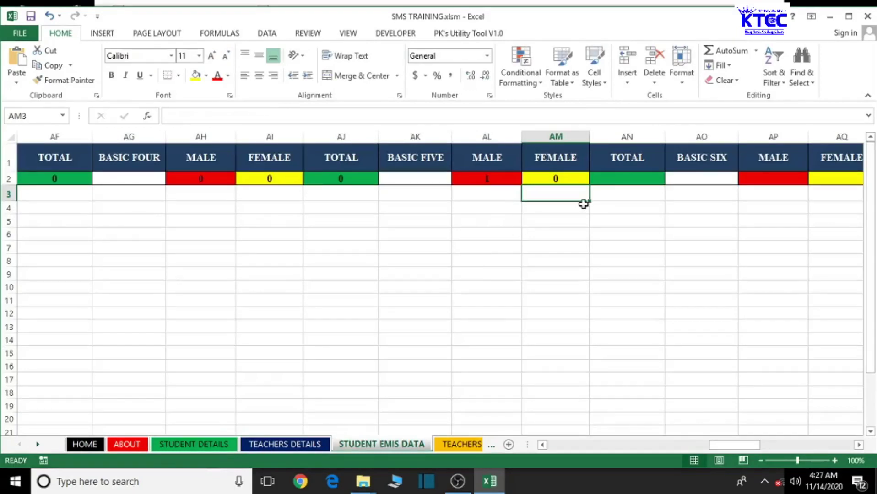
# - Link the BASIC FIVE total cell AN2 to cell AO604 of the STUDENT DETAILS sheet
pyautogui.click(604, 179)
pyautogui.write('=')
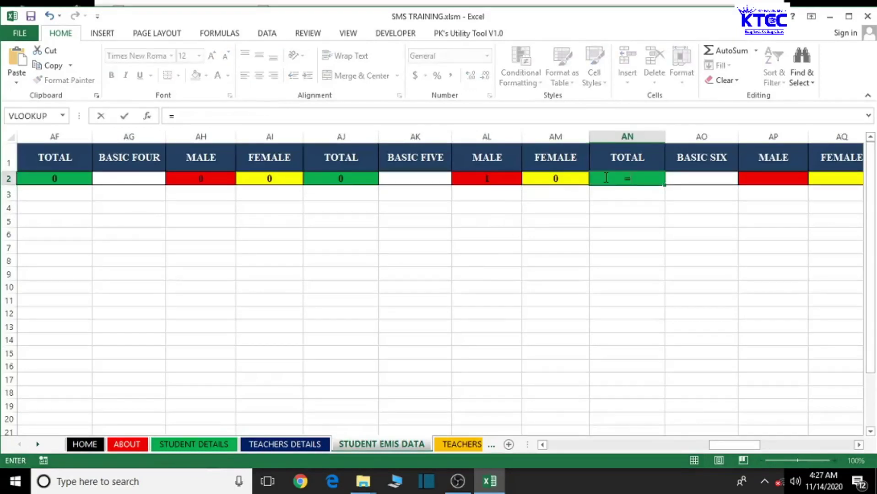
pyautogui.click(200, 447)
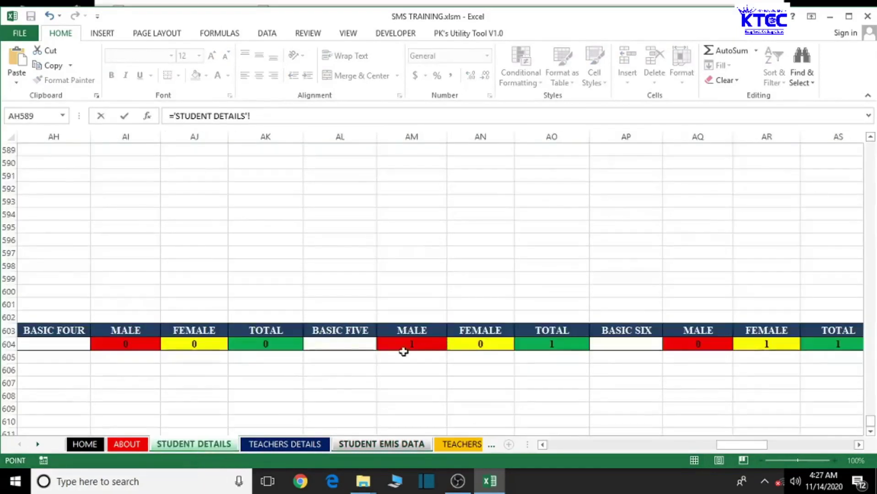
pyautogui.click(542, 344)
pyautogui.press('Return')
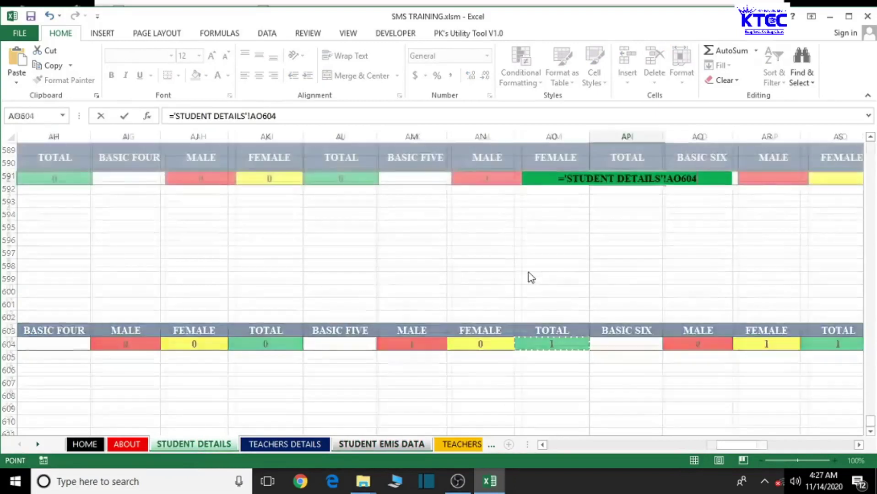
# - Link the BASIC SIX male cell AP2 to cell AQ604 of the STUDENT DETAILS sheet
pyautogui.click(859, 445)
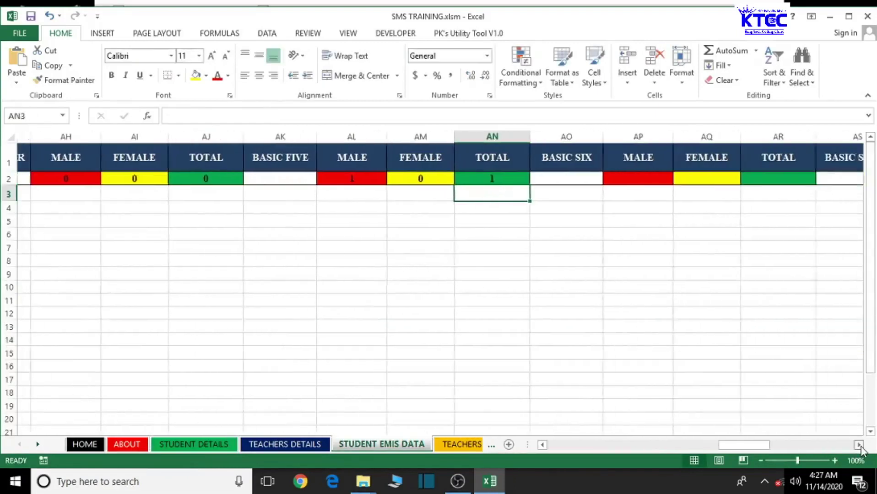
pyautogui.click(334, 180)
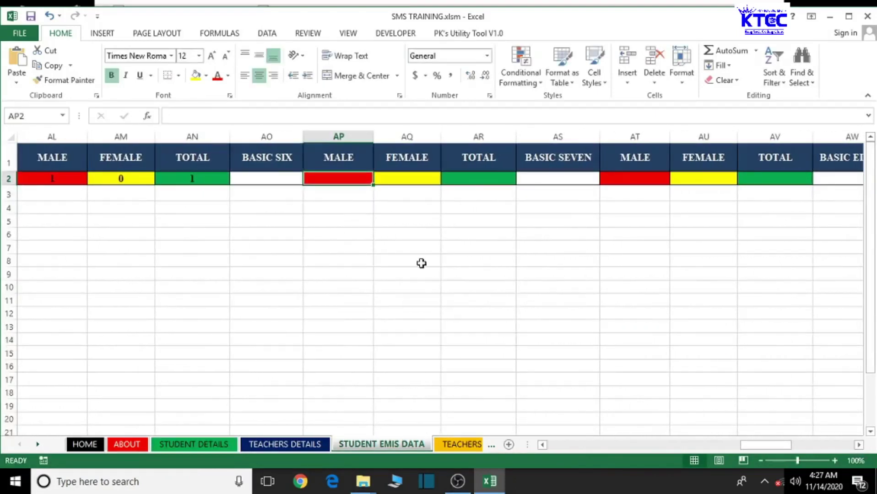
pyautogui.write('=')
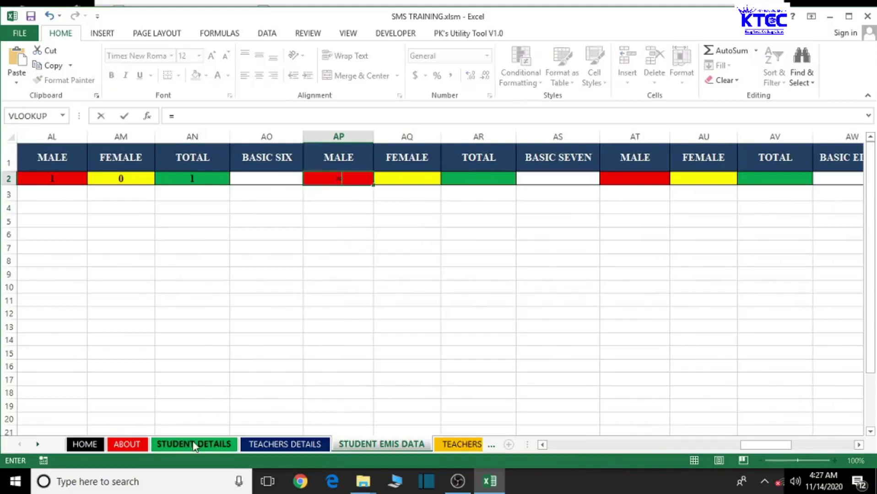
pyautogui.click(194, 444)
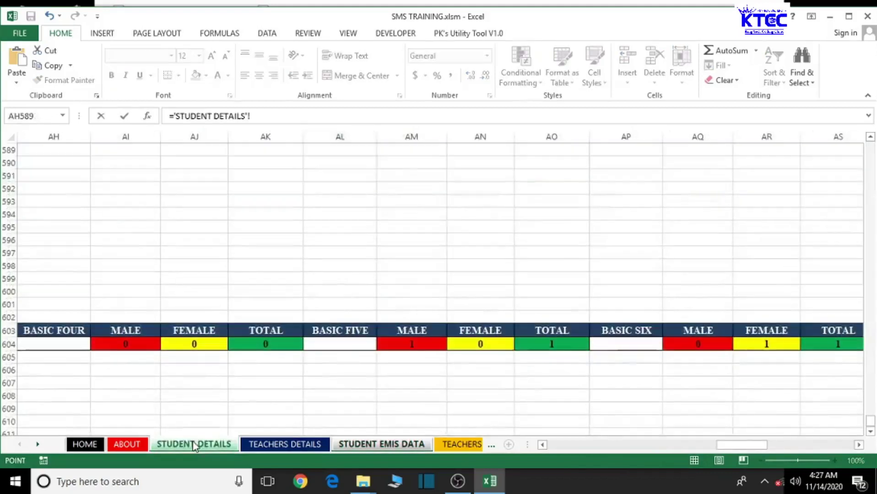
pyautogui.click(693, 344)
pyautogui.press('Return')
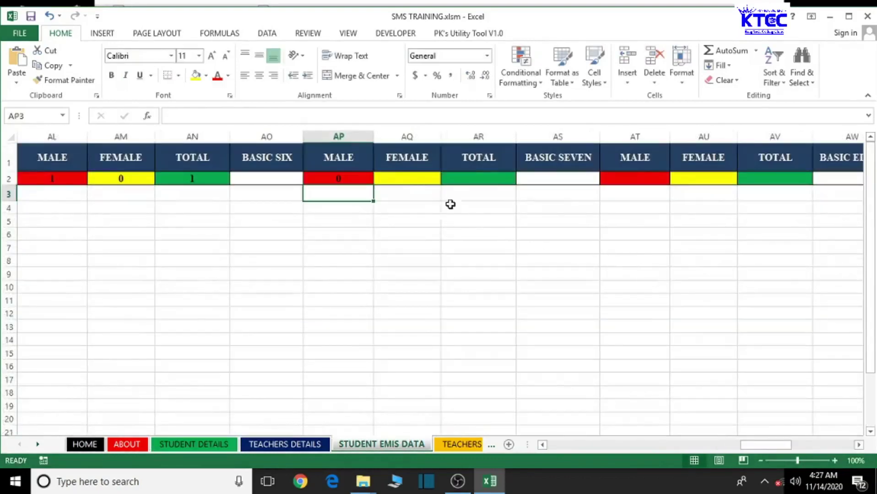
# - Link the BASIC SIX female cell AQ2 to cell AR604 of the STUDENT DETAILS sheet
pyautogui.click(415, 179)
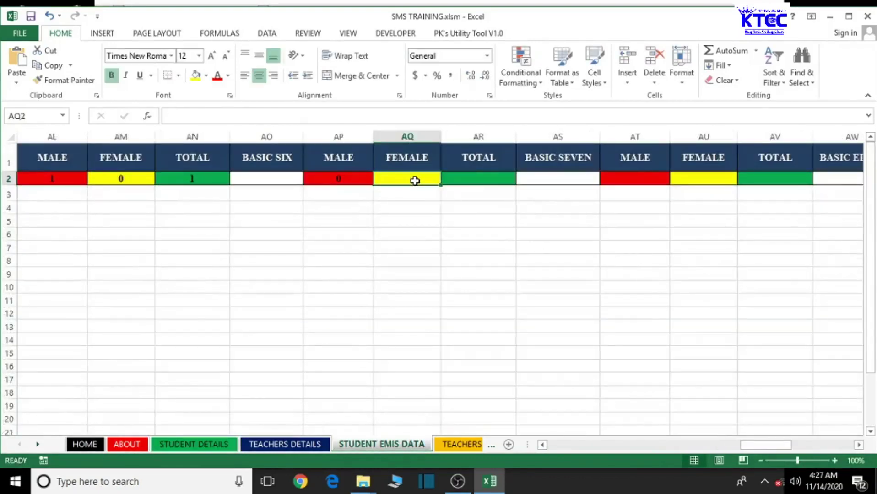
pyautogui.write('=')
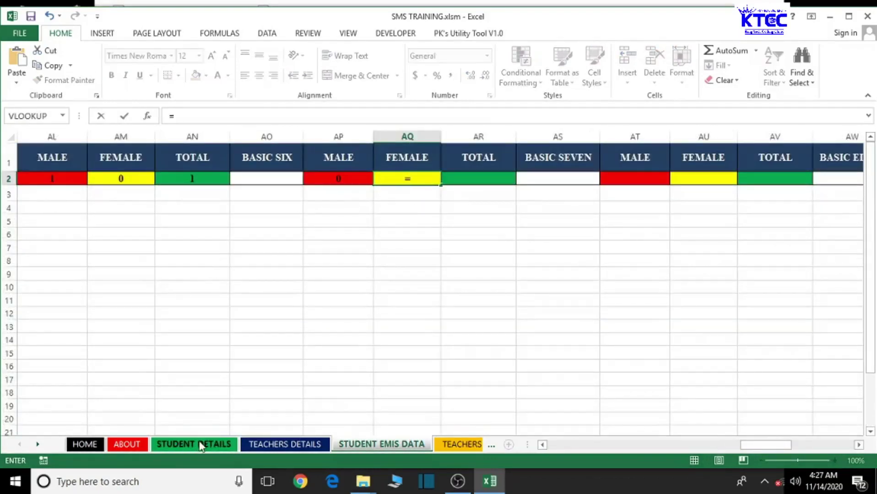
pyautogui.click(200, 445)
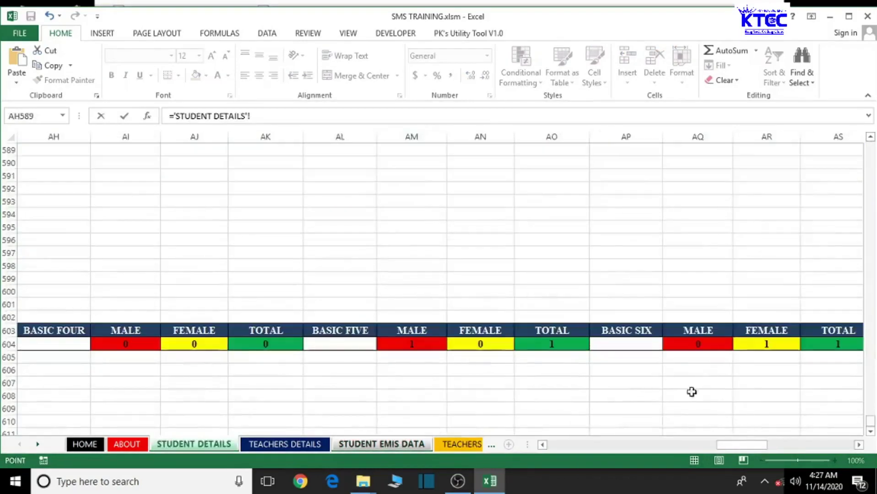
pyautogui.click(753, 344)
pyautogui.press('Return')
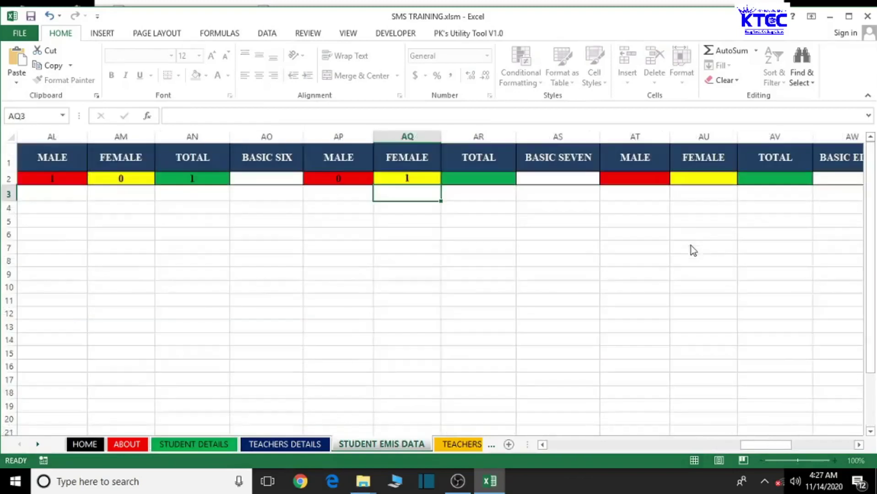
# - Link the BASIC SIX total cell AR2 to cell AS604 of the STUDENT DETAILS sheet
pyautogui.click(492, 178)
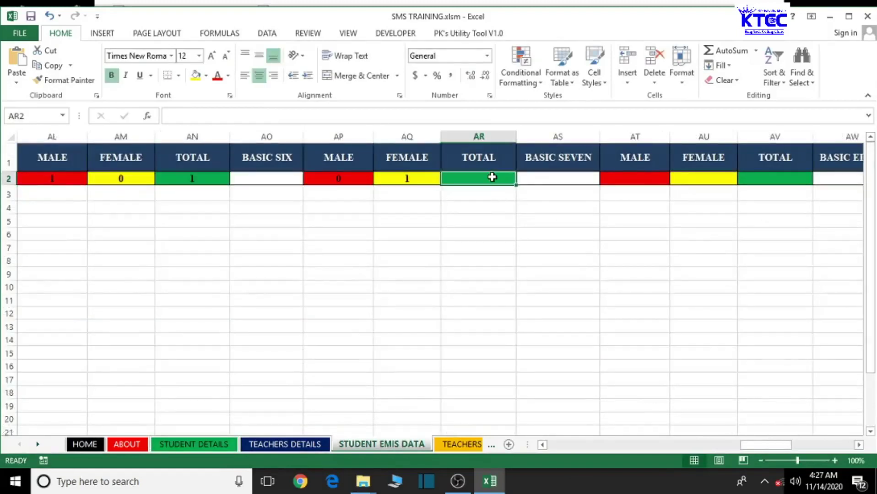
pyautogui.write('=')
pyautogui.click(216, 445)
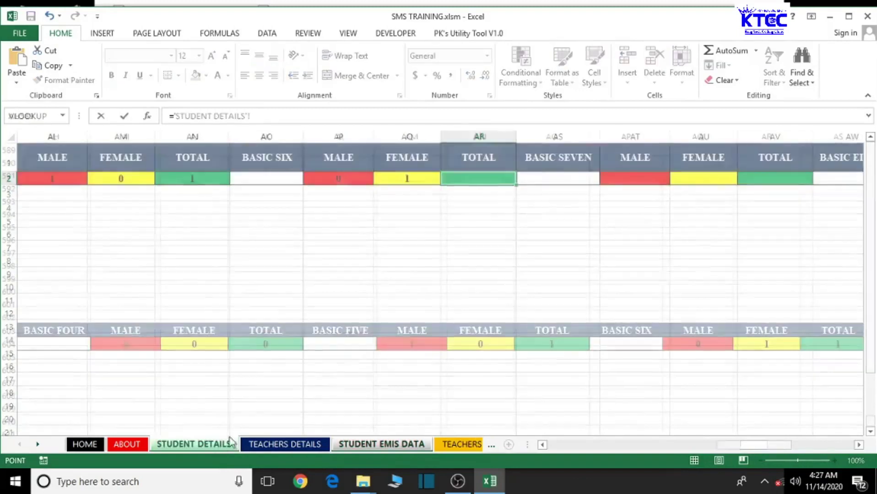
pyautogui.click(844, 344)
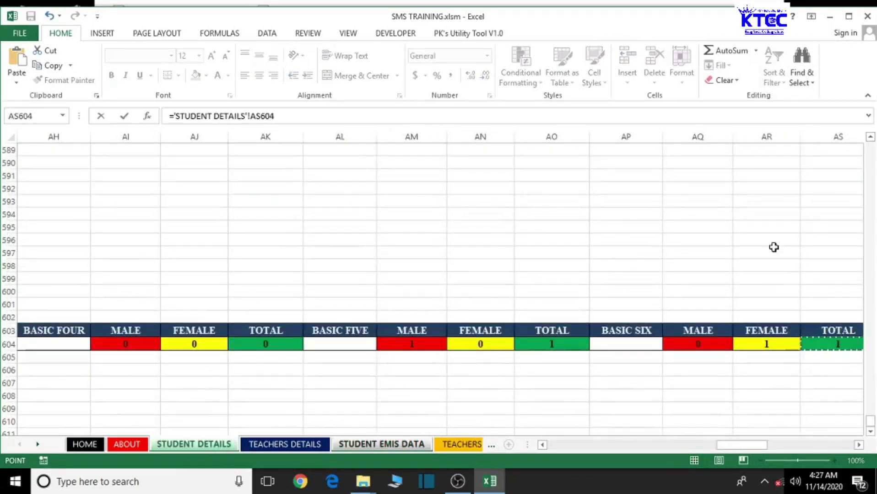
pyautogui.press('Return')
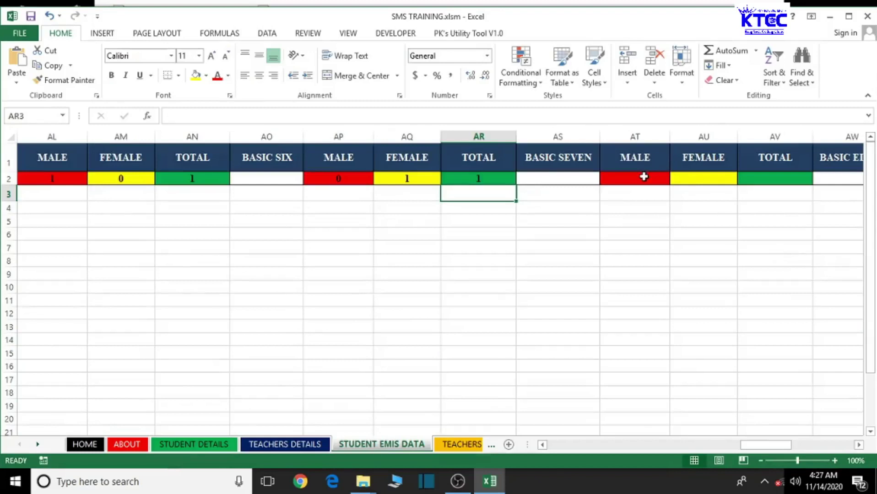
# - Link the BASIC SEVEN male cell AT2 to cell AU604 of the STUDENT DETAILS sheet
pyautogui.click(859, 445)
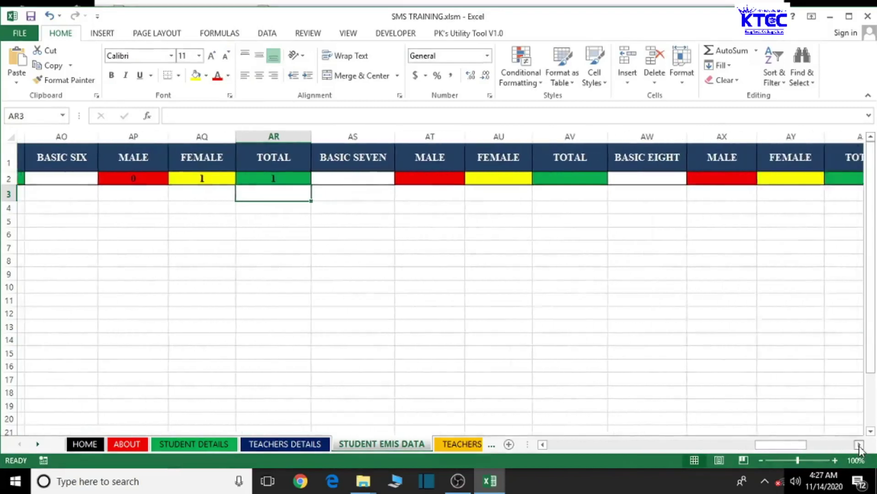
pyautogui.click(859, 445)
pyautogui.click(858, 445)
pyautogui.click(145, 183)
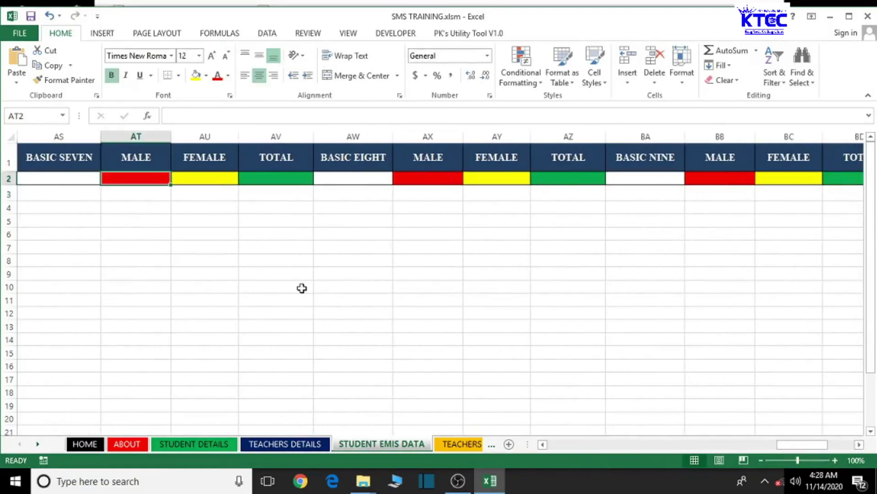
pyautogui.write('=')
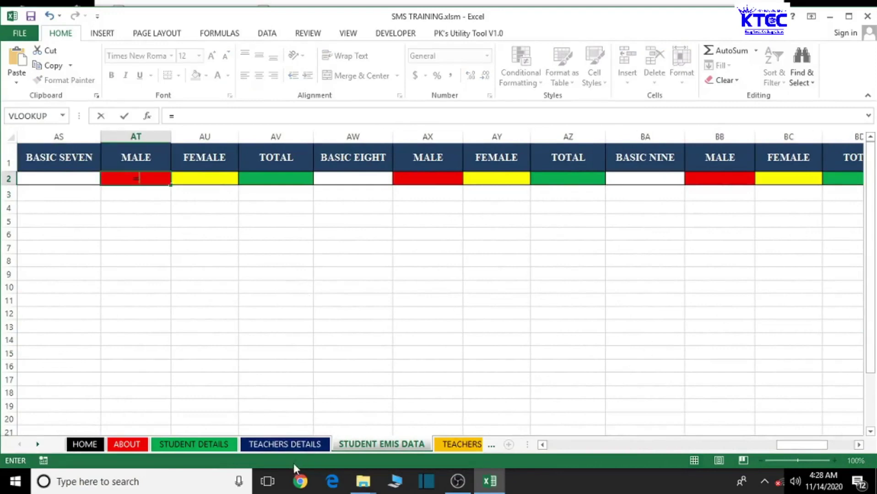
pyautogui.click(181, 444)
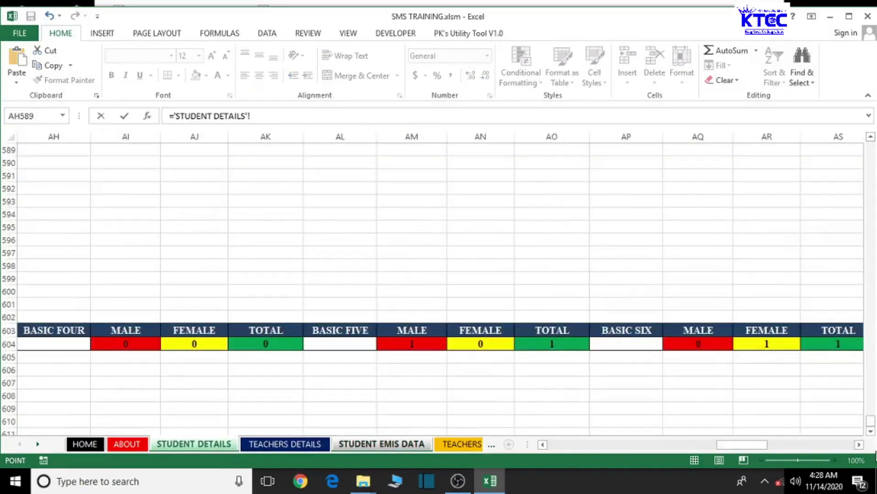
pyautogui.moveTo(859, 445); pyautogui.dragTo(859, 444)
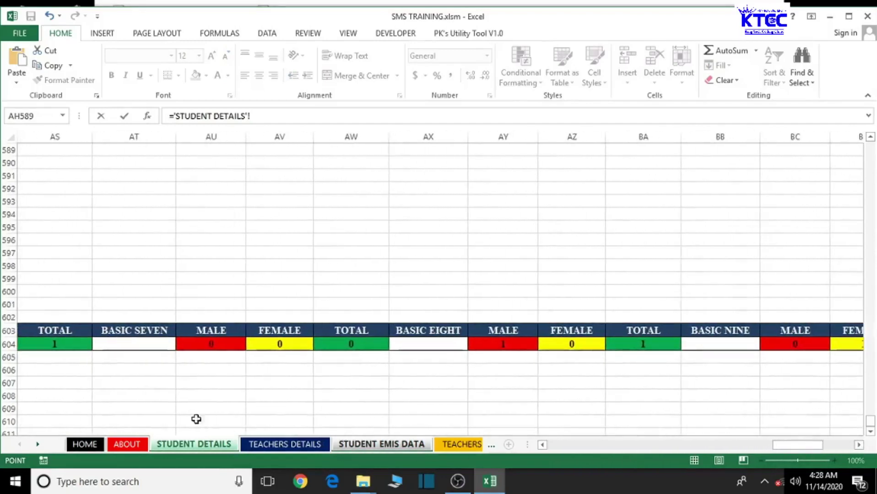
pyautogui.click(214, 347)
pyautogui.press('Return')
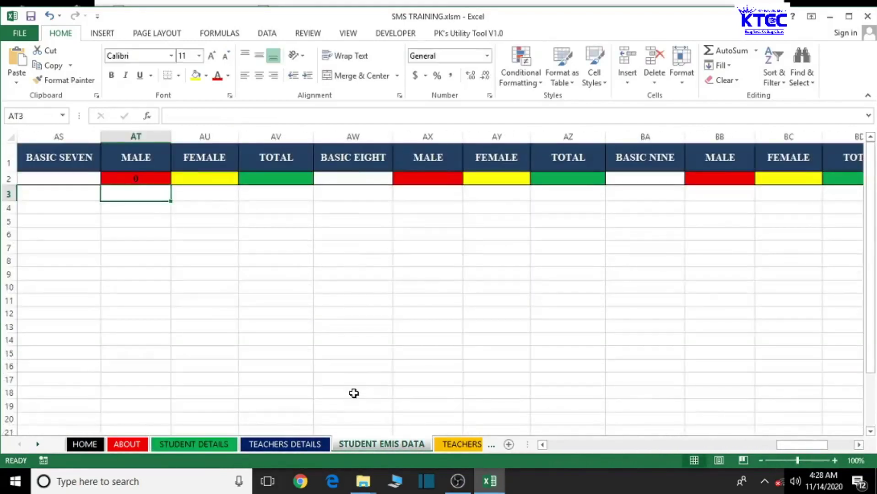
# - Link the BASIC SEVEN female cell AU2 to cell AV604 of the STUDENT DETAILS sheet
pyautogui.click(214, 180)
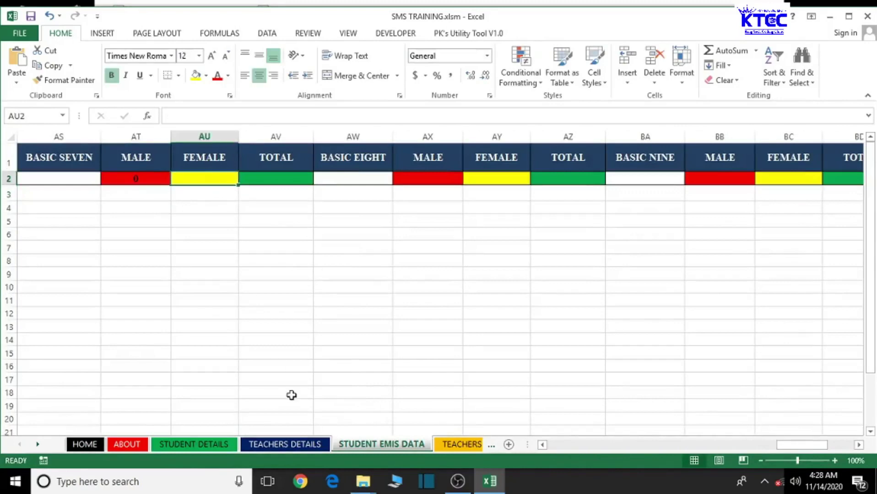
pyautogui.write('=')
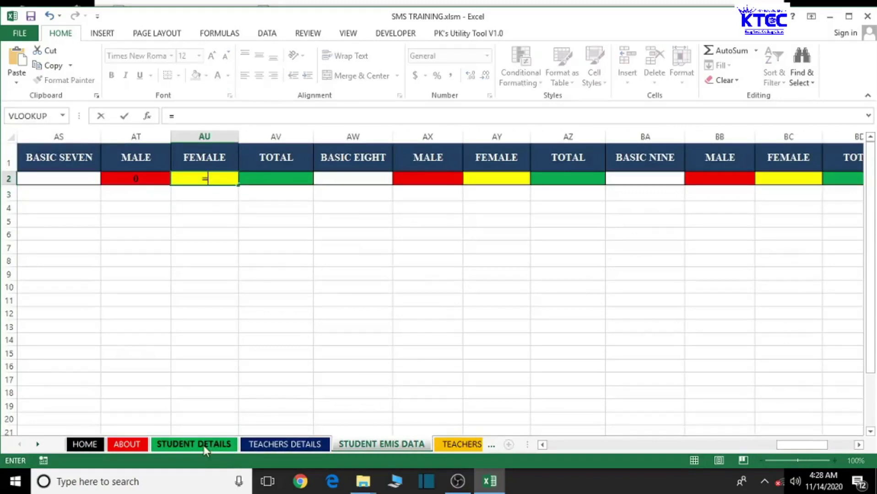
pyautogui.click(205, 446)
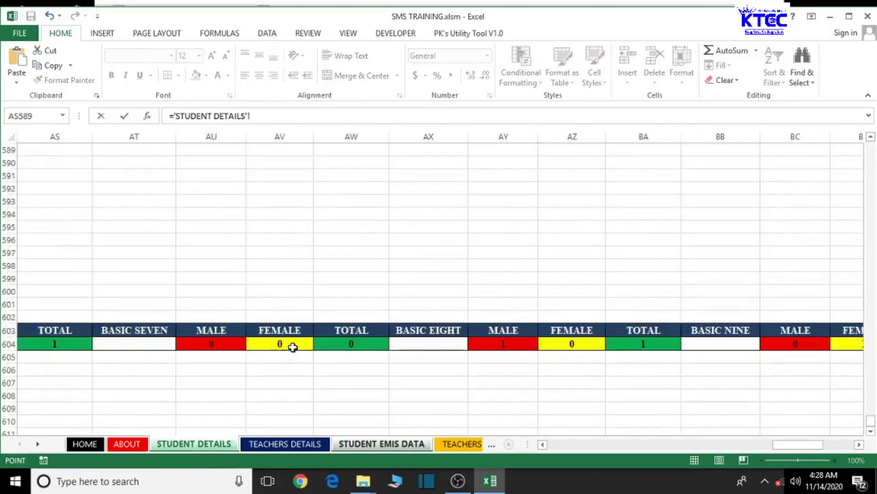
pyautogui.click(293, 348)
pyautogui.press('Return')
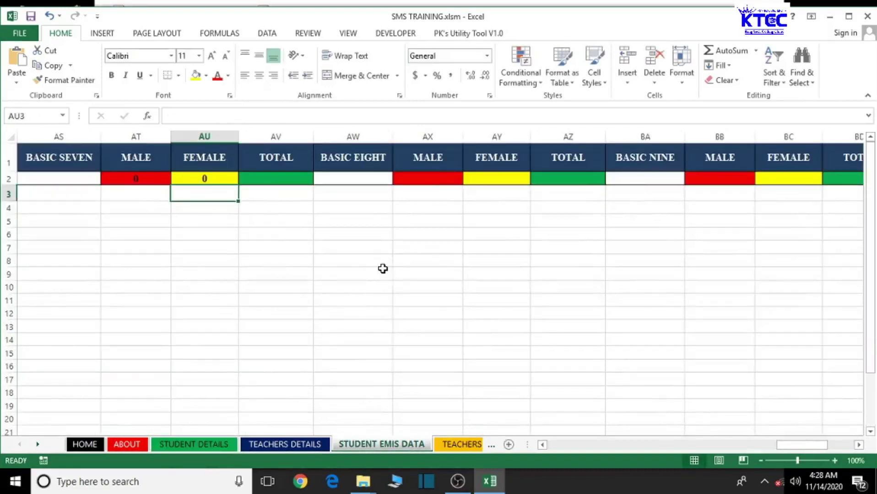
# - Link the BASIC SEVEN total cell AV2 to cell AW604 of the STUDENT DETAILS sheet
pyautogui.click(276, 178)
pyautogui.write('=')
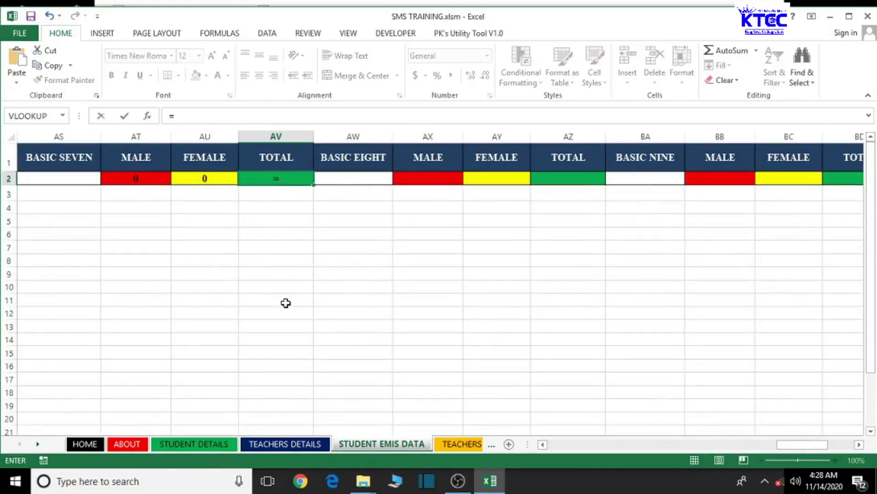
pyautogui.click(198, 446)
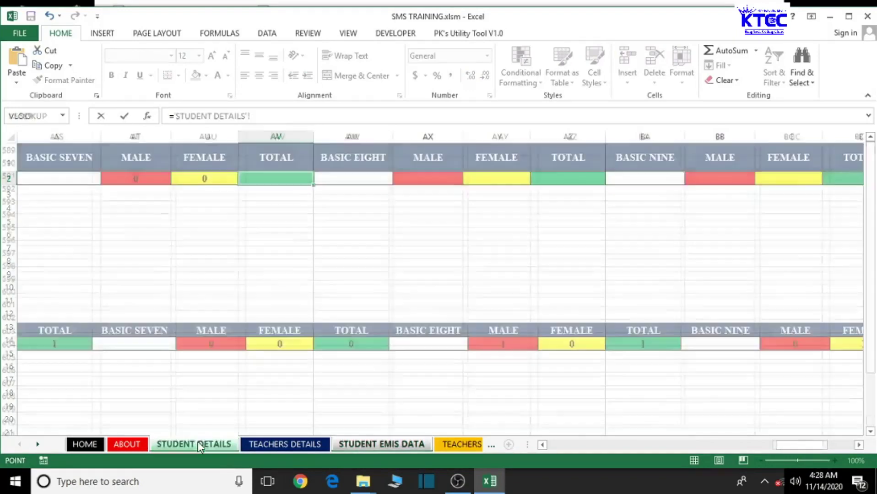
pyautogui.click(351, 346)
pyautogui.press('Return')
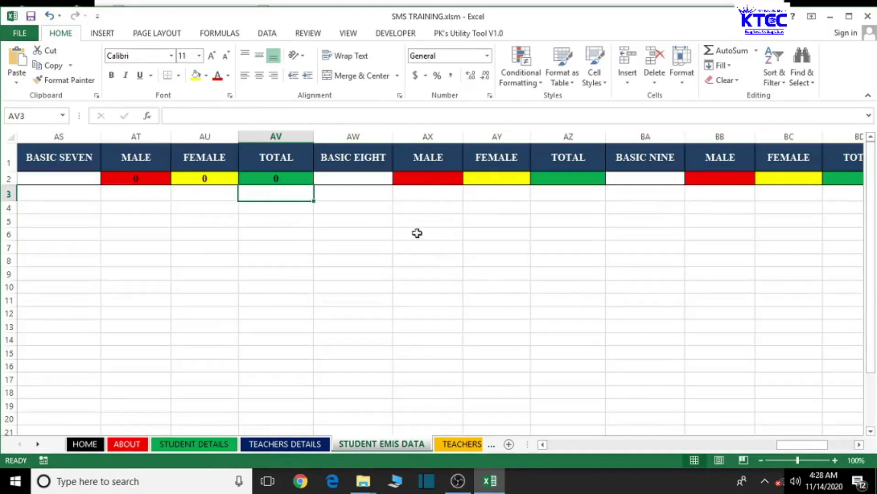
# - Link the BASIC EIGHT male cell AX2 to cell AY604 of the STUDENT DETAILS sheet
pyautogui.click(426, 180)
pyautogui.write('=')
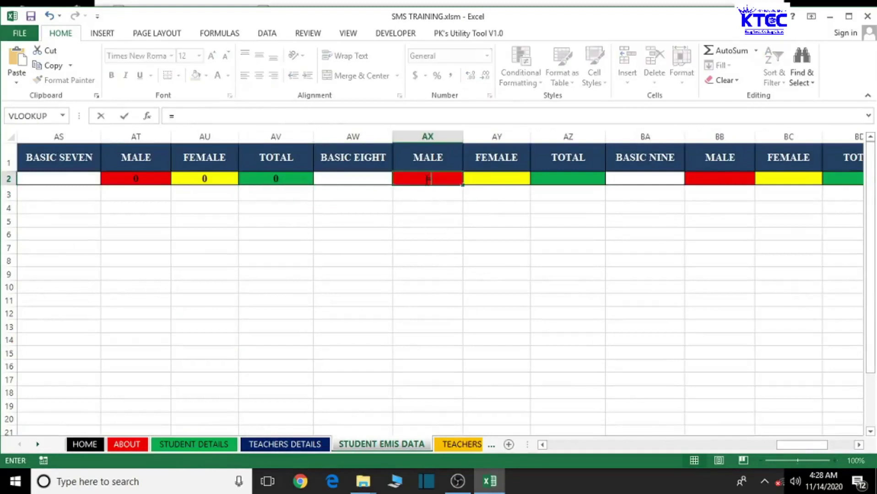
pyautogui.click(187, 444)
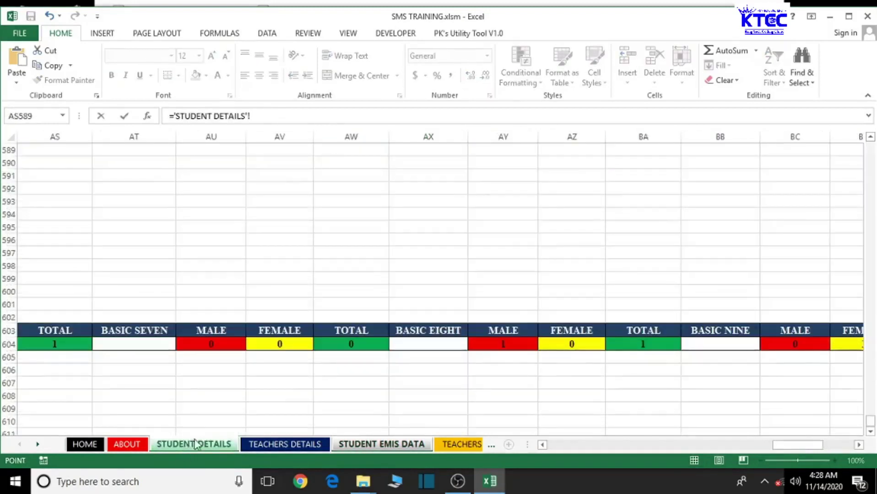
pyautogui.click(505, 344)
pyautogui.press('Return')
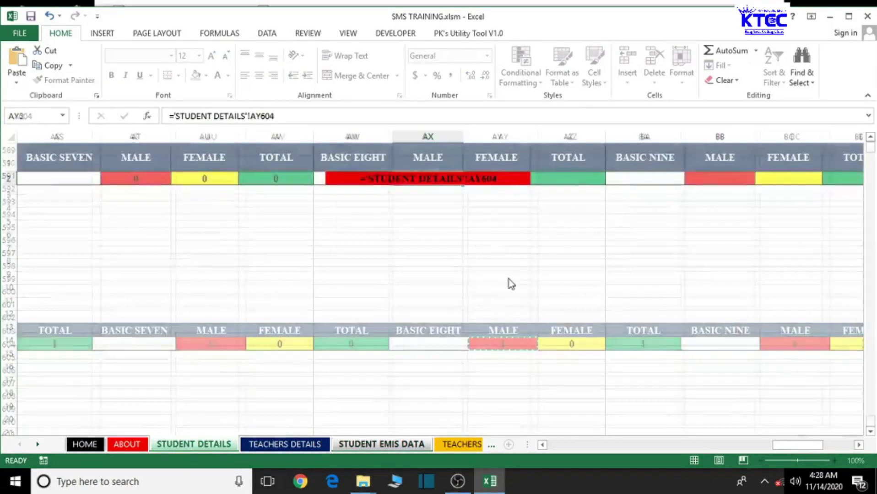
# - Link the BASIC EIGHT female cell AY2 to cell AZ604 of the STUDENT DETAILS sheet
pyautogui.click(483, 178)
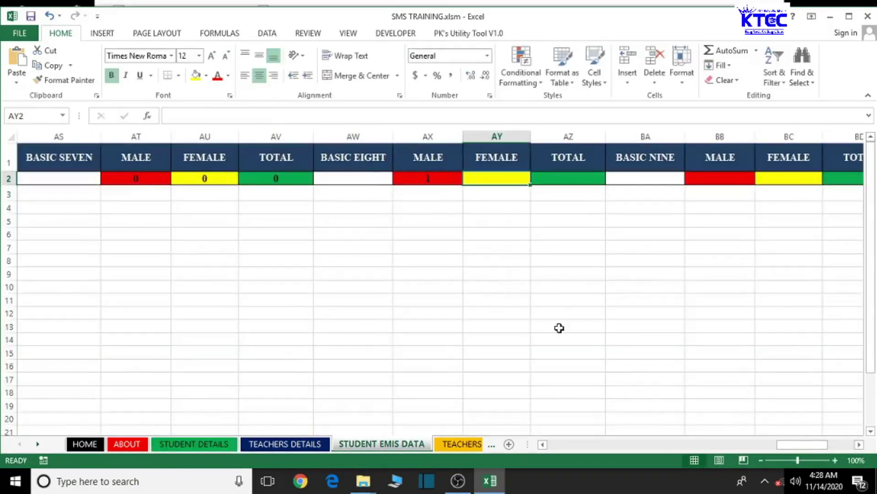
pyautogui.write('=')
pyautogui.hotkey('ctrl', 'pageup')
pyautogui.hotkey('ctrl', 'pageup')
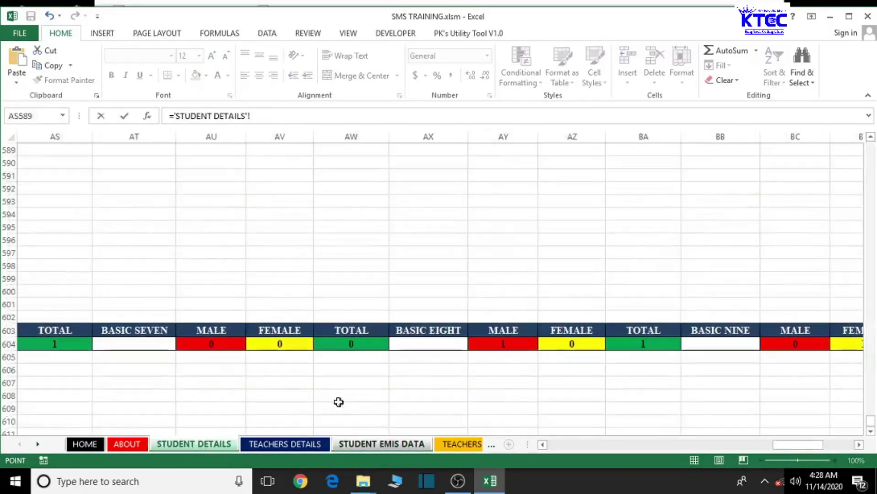
pyautogui.click(565, 344)
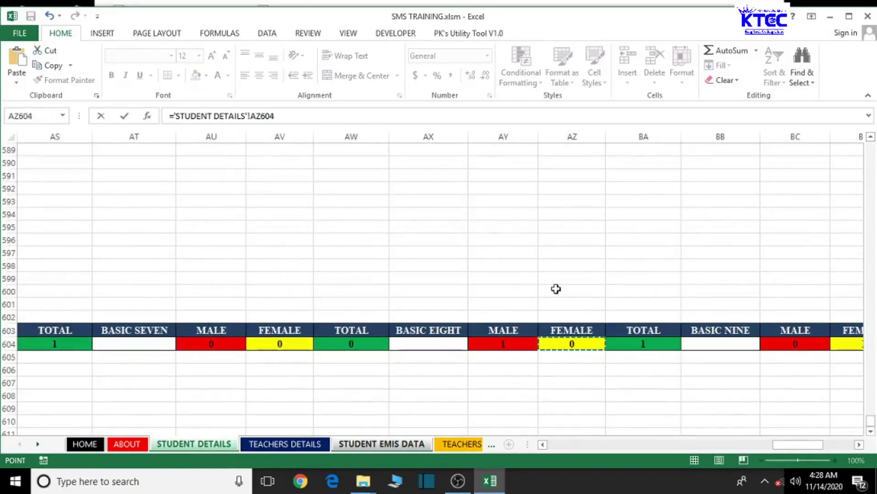
pyautogui.press('Return')
# - Link the BASIC EIGHT total cell AZ2 to cell BA604 of the STUDENT DETAILS sheet
pyautogui.click(557, 179)
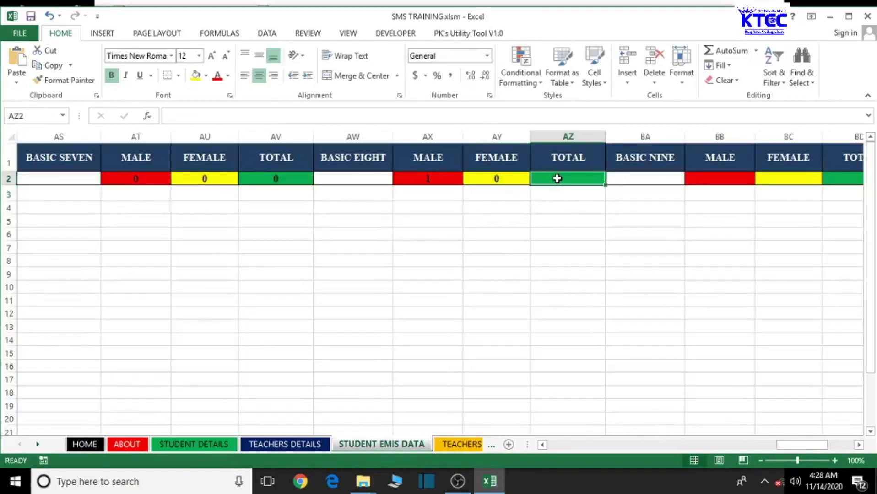
pyautogui.write('=')
pyautogui.click(203, 445)
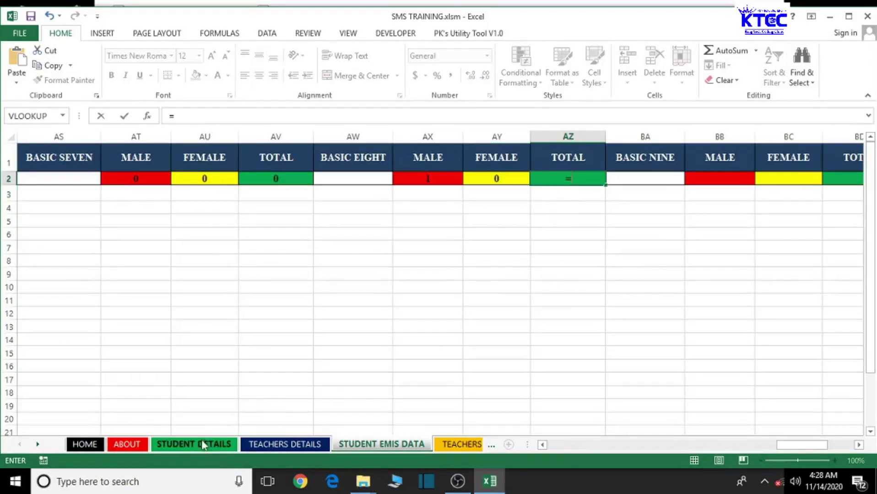
pyautogui.click(201, 445)
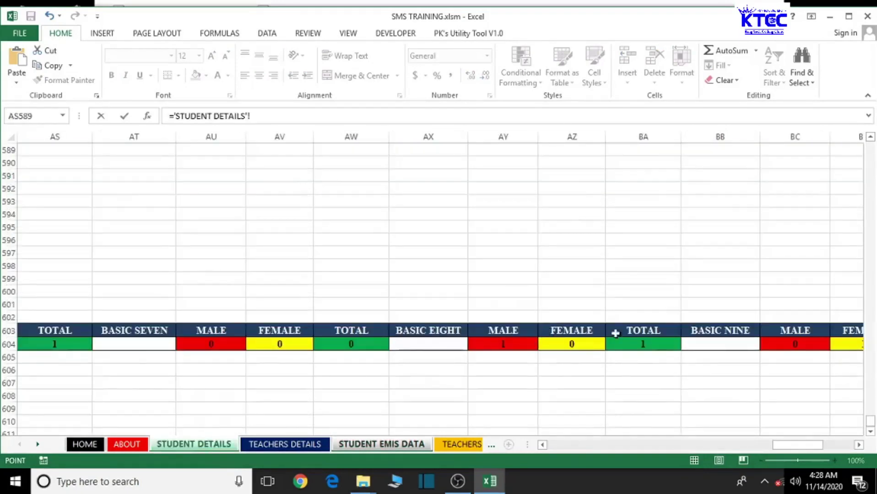
pyautogui.click(660, 344)
pyautogui.press('Return')
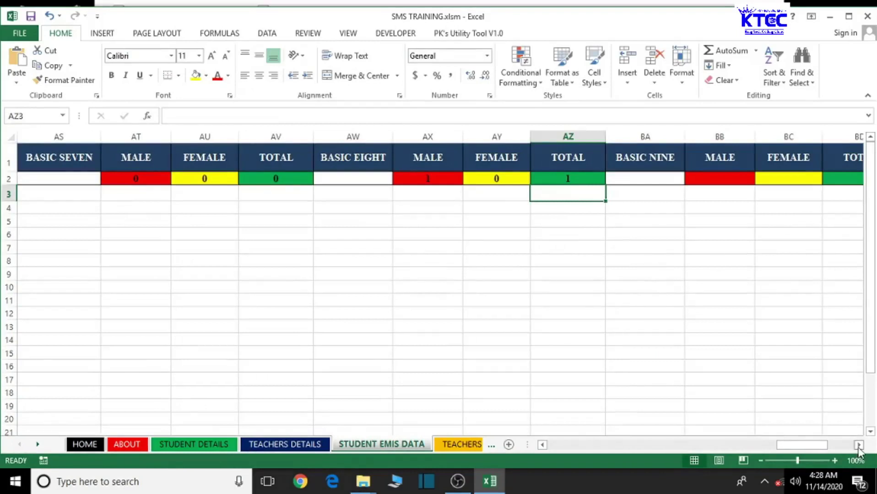
# - Link the BASIC NINE male cell BB2 to cell BC604 of the STUDENT DETAILS sheet
pyautogui.moveTo(858, 448); pyautogui.dragTo(858, 448)
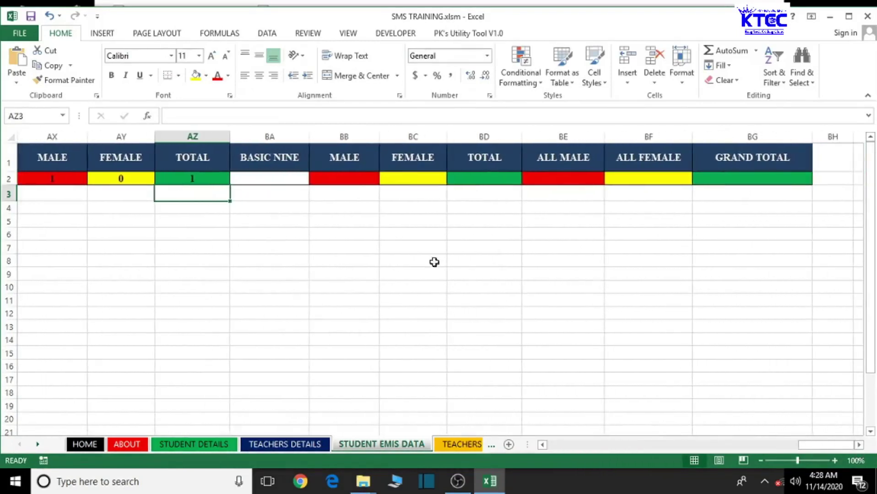
pyautogui.click(348, 182)
pyautogui.write('=')
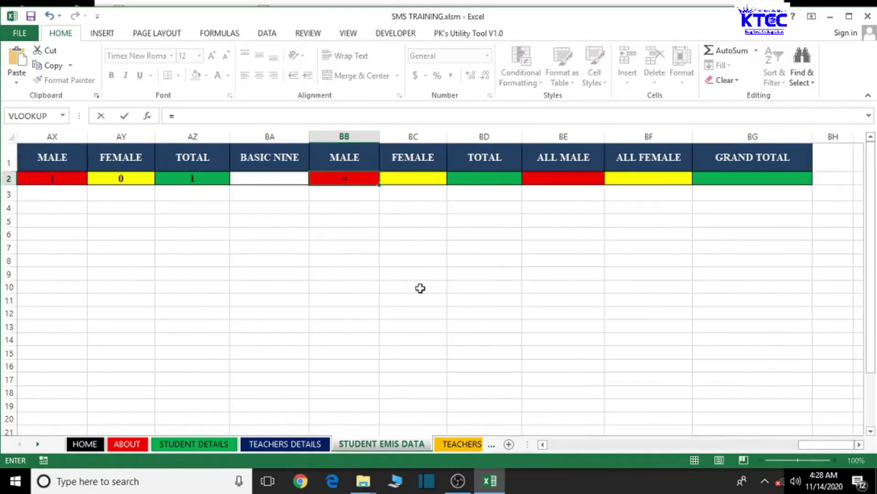
pyautogui.click(190, 442)
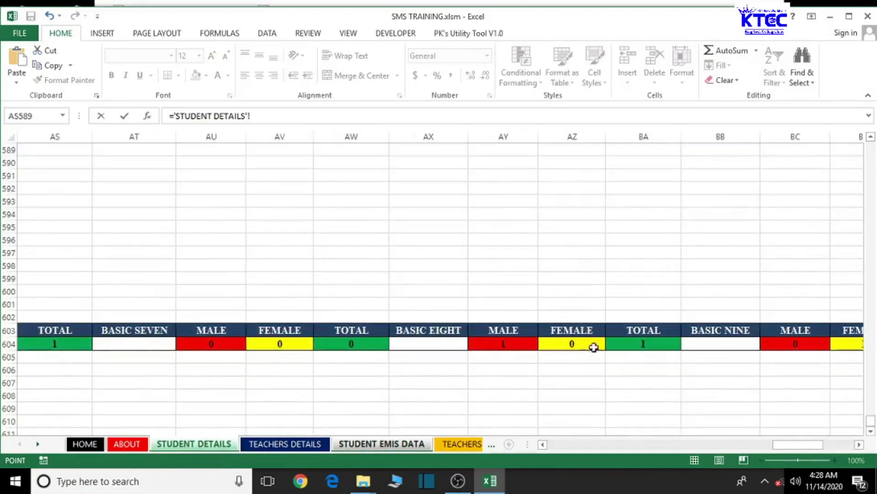
pyautogui.click(859, 446)
pyautogui.click(859, 446)
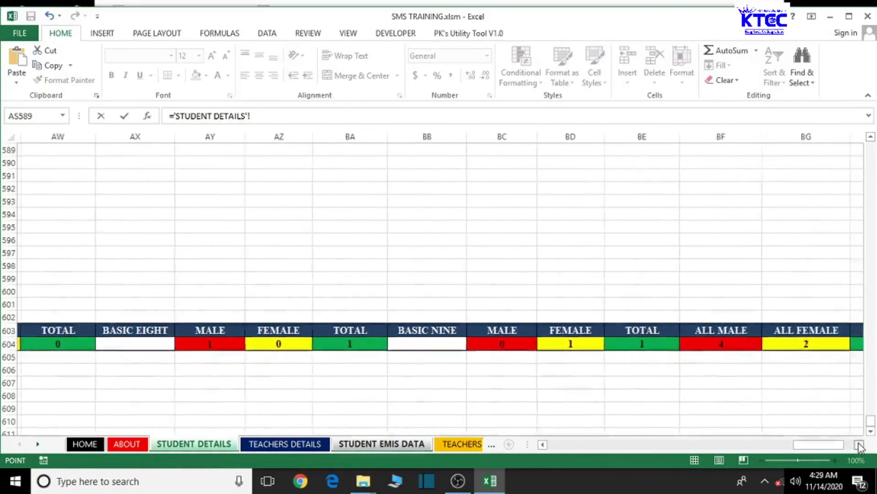
pyautogui.click(859, 447)
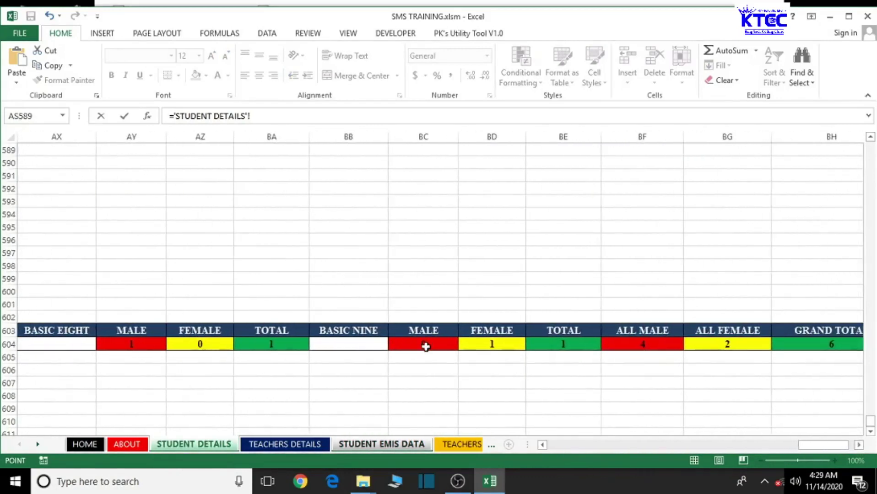
pyautogui.click(426, 347)
pyautogui.press('Return')
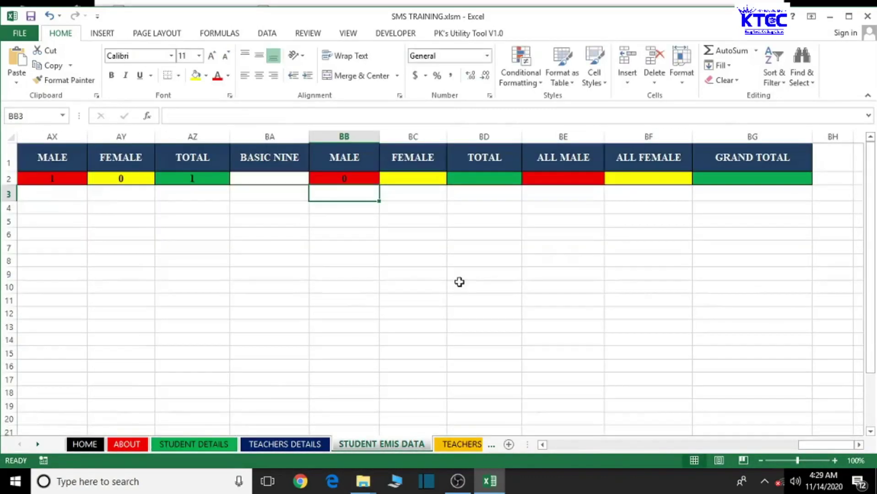
# - Link the BASIC NINE female cell BC2 to cell BD604 of the STUDENT DETAILS sheet
pyautogui.click(425, 178)
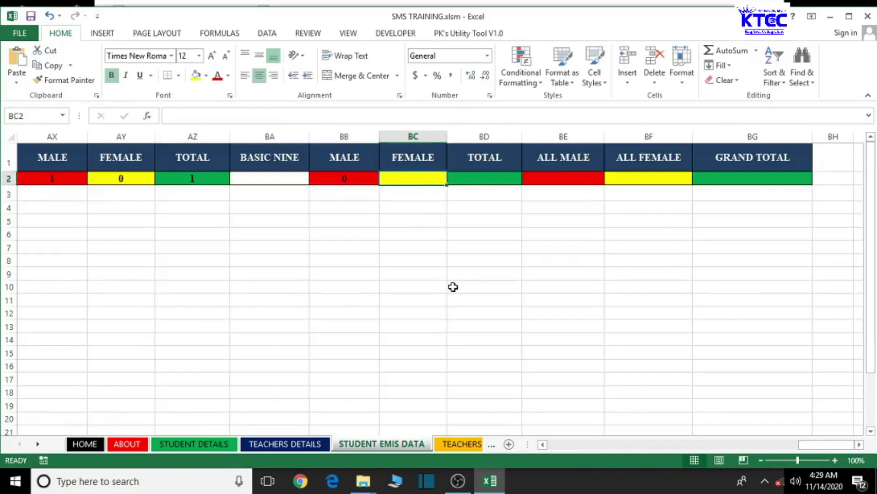
pyautogui.write('=')
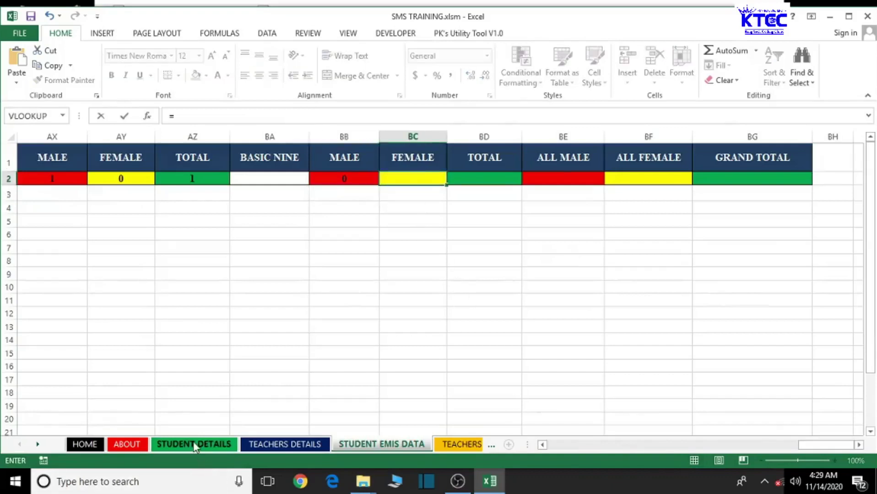
pyautogui.click(194, 444)
pyautogui.click(494, 344)
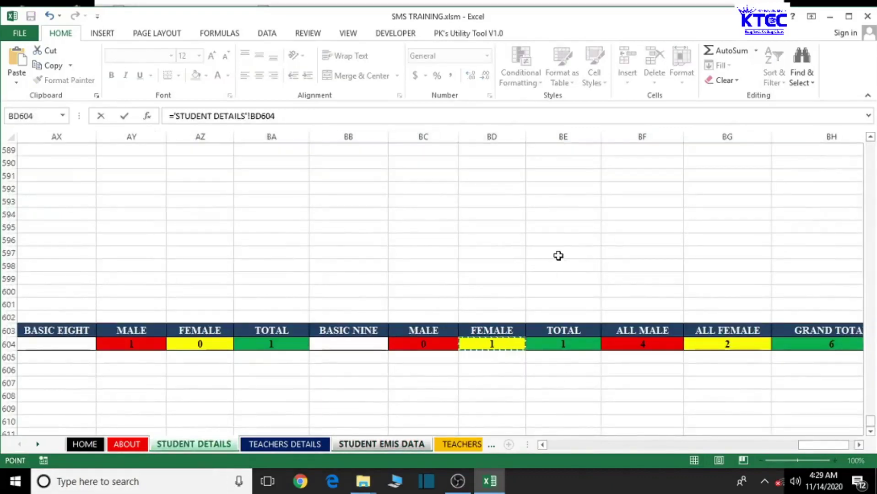
pyautogui.press('Return')
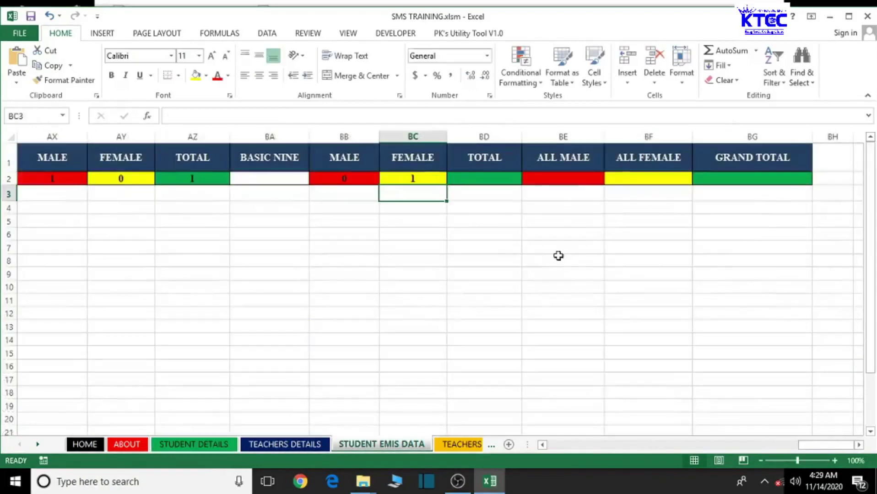
# - Link the BASIC NINE total cell BD2 to cell BE604 of the STUDENT DETAILS sheet
pyautogui.click(475, 179)
pyautogui.write('=')
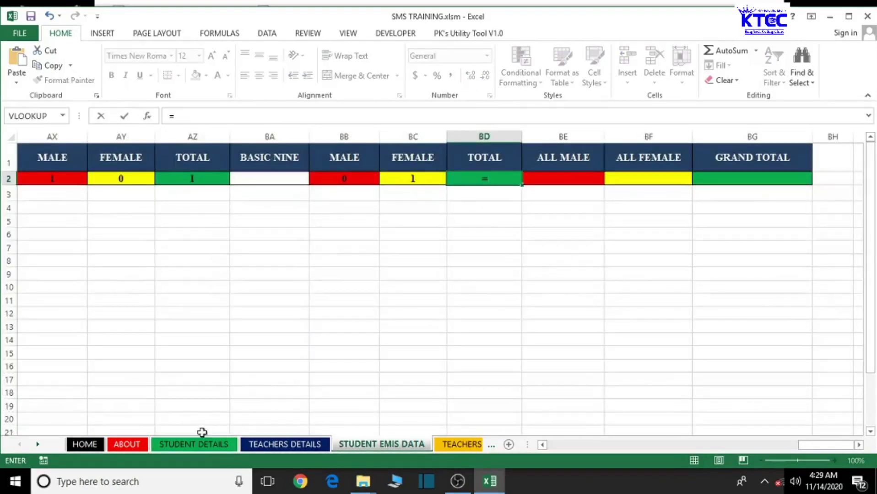
pyautogui.click(200, 447)
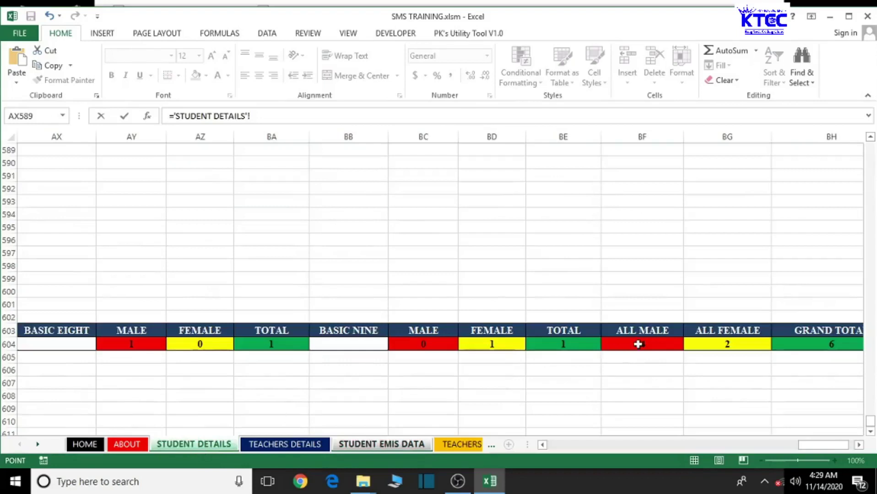
pyautogui.click(565, 349)
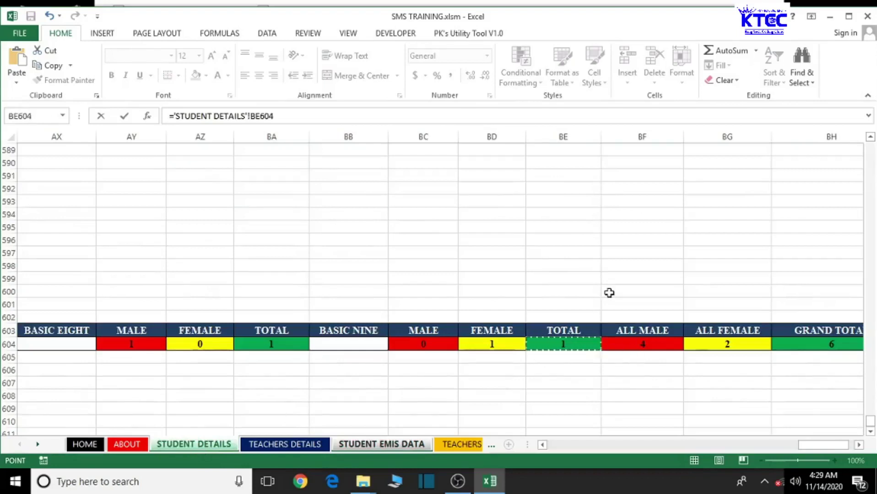
pyautogui.press('Return')
# - Link the ALL MALE cell BE2 to cell BF604 of the STUDENT DETAILS sheet
pyautogui.click(551, 181)
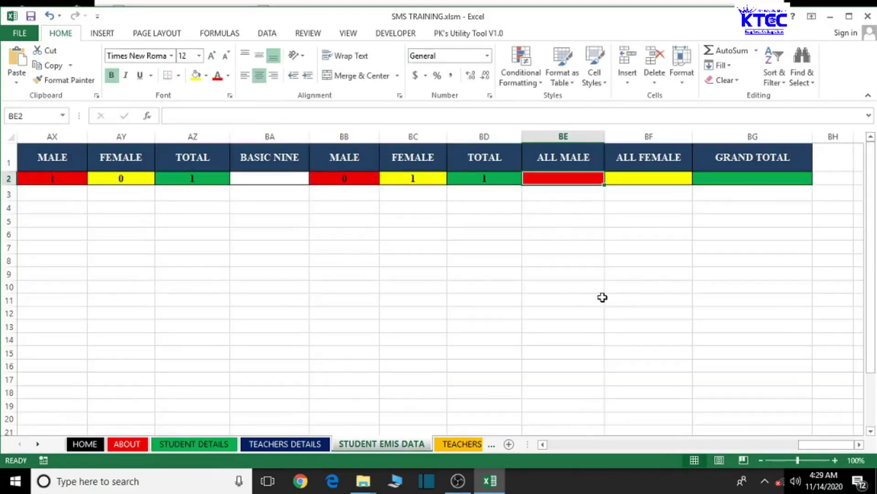
pyautogui.write('=')
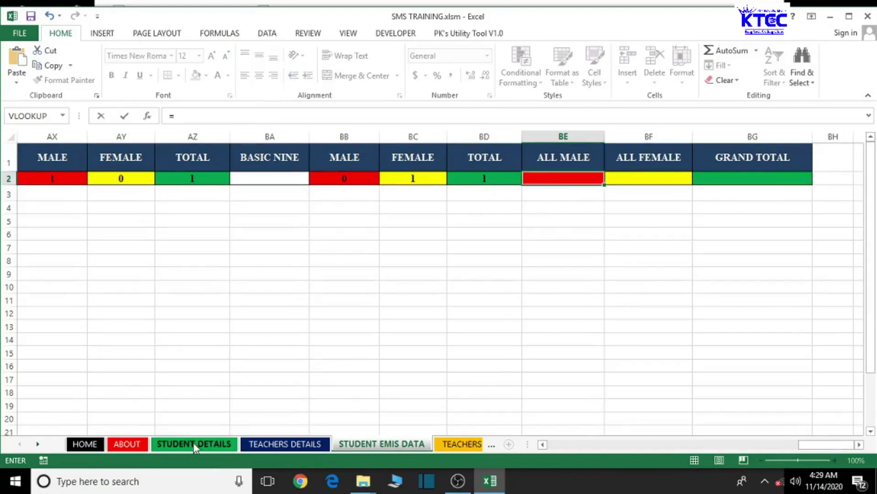
pyautogui.click(193, 444)
pyautogui.click(645, 348)
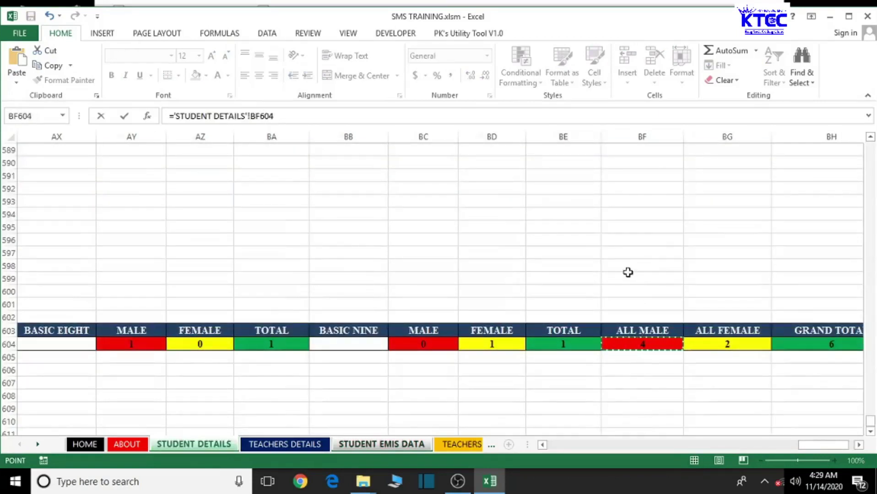
pyautogui.press('Return')
# - Link the ALL FEMALE cell BF2 to cell BG604 of the STUDENT DETAILS sheet
pyautogui.click(640, 176)
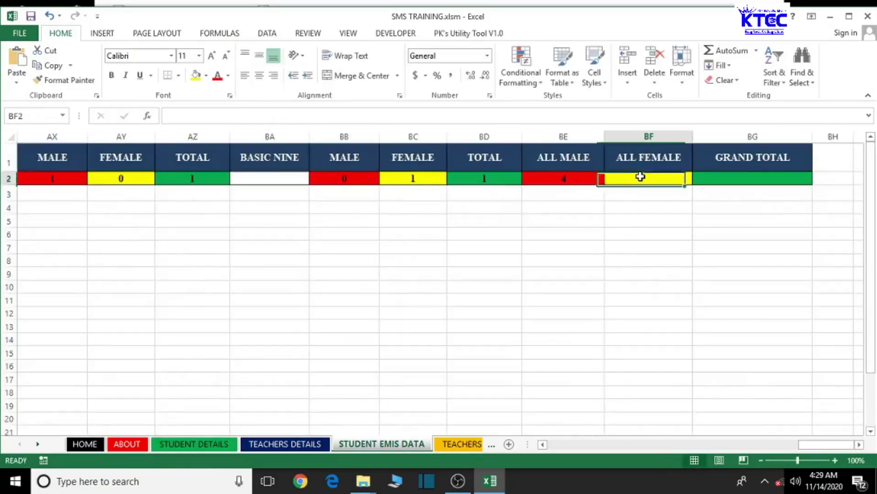
pyautogui.write('=')
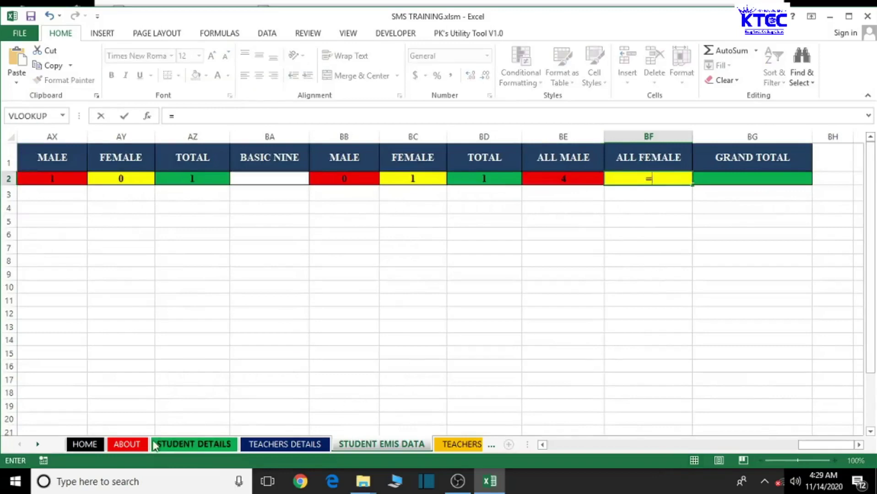
pyautogui.click(175, 445)
pyautogui.click(701, 347)
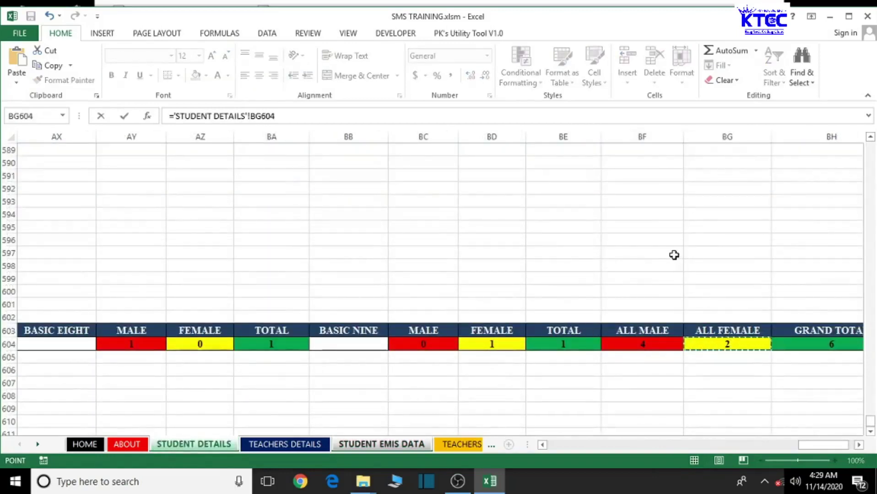
pyautogui.press('Return')
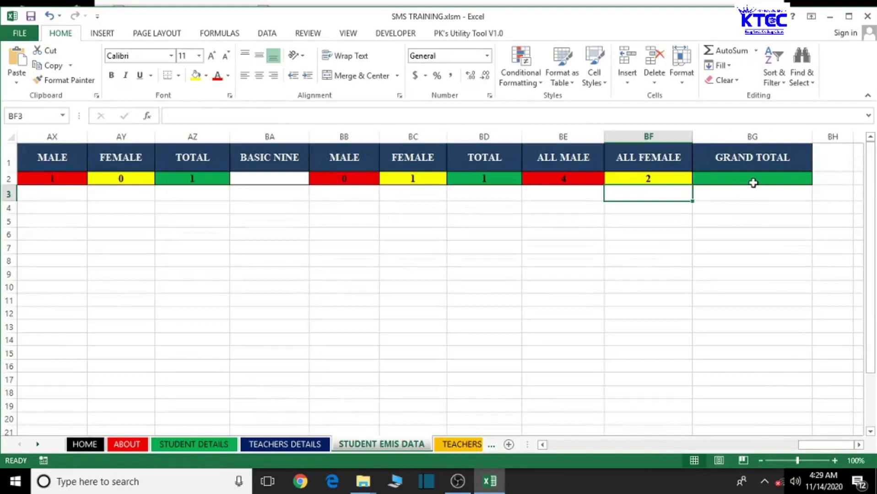
# - Link the GRAND TOTAL cell BG2 to cell BH604 of the STUDENT DETAILS sheet
pyautogui.click(754, 183)
pyautogui.write('=')
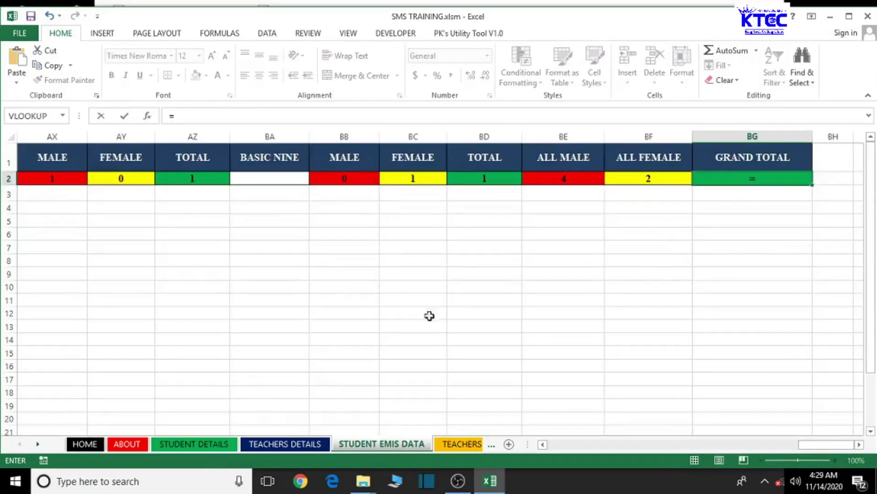
pyautogui.click(173, 445)
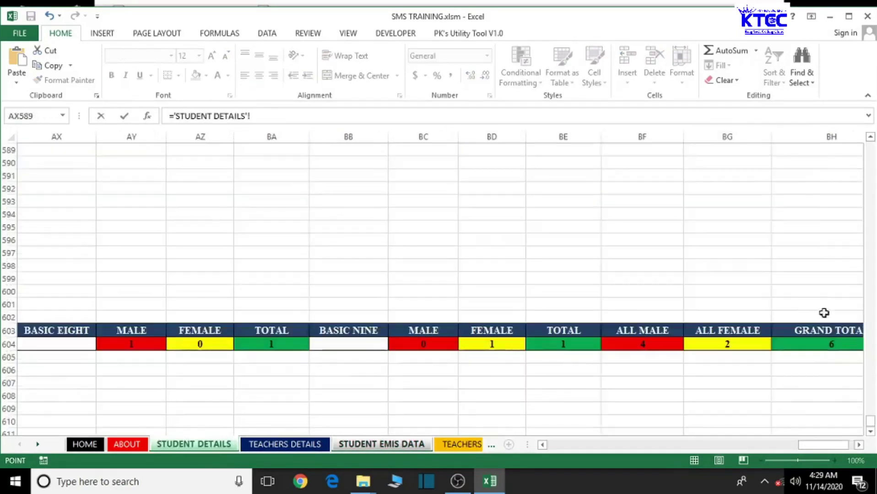
pyautogui.click(821, 345)
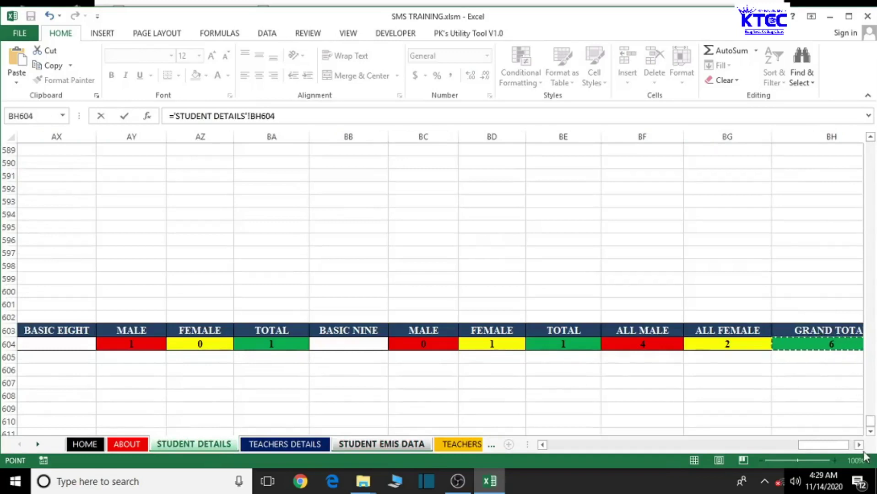
pyautogui.press('Return')
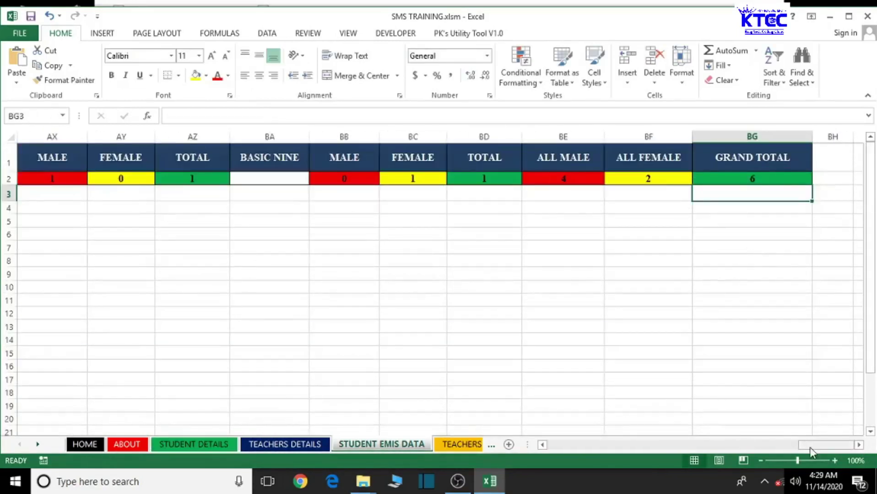
# - Link the KG1 male cell C5 of the STUDENT EMIS DATA table to cell N2 on the same sheet
pyautogui.moveTo(812, 446); pyautogui.dragTo(525, 466)
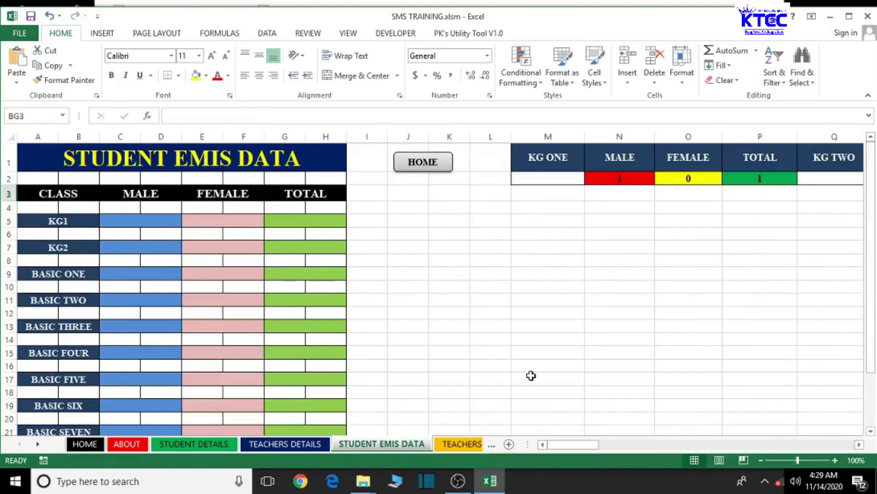
pyautogui.click(122, 222)
pyautogui.write('=')
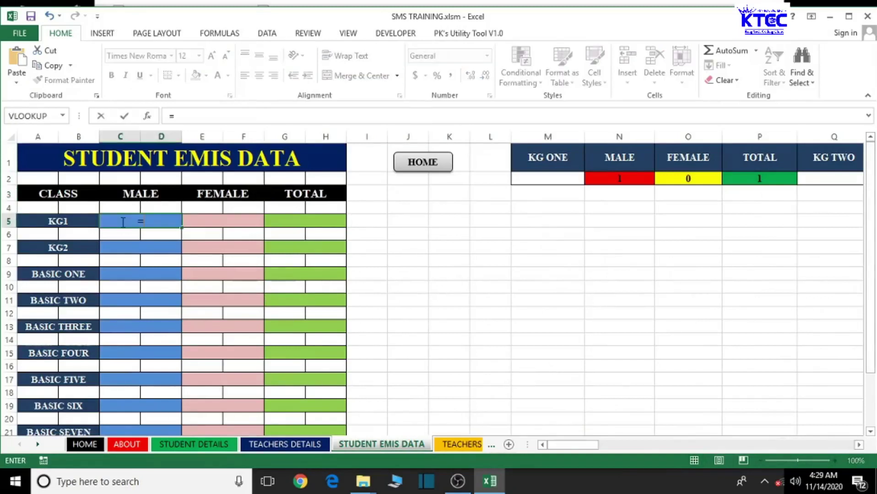
pyautogui.click(605, 184)
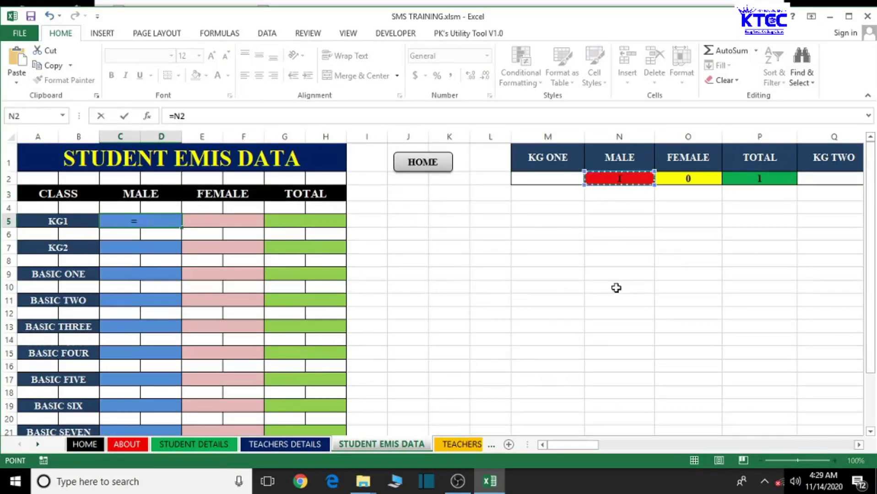
pyautogui.press('Return')
# - Link the KG1 female cell E5 of the STUDENT EMIS DATA table to cell O2
pyautogui.click(243, 225)
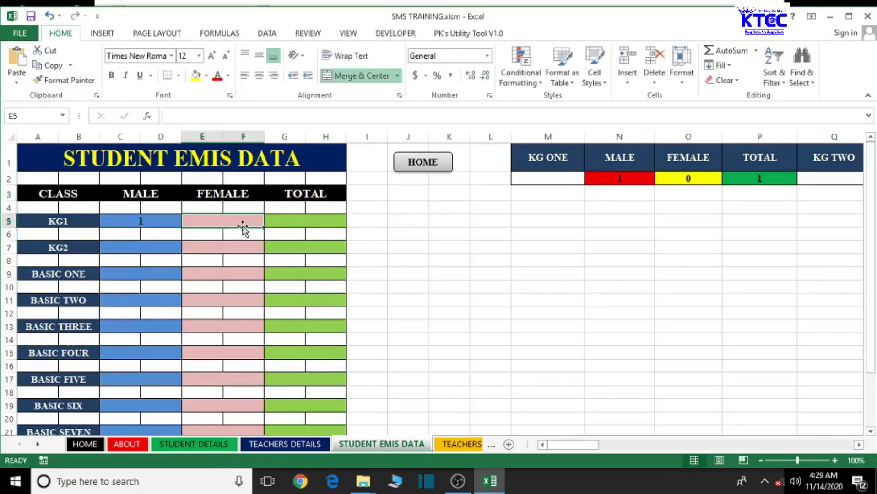
pyautogui.write('=')
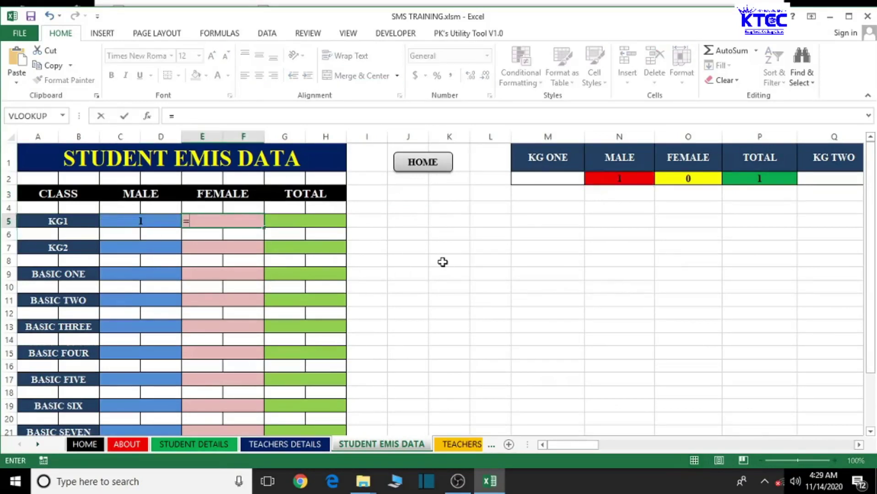
pyautogui.click(692, 180)
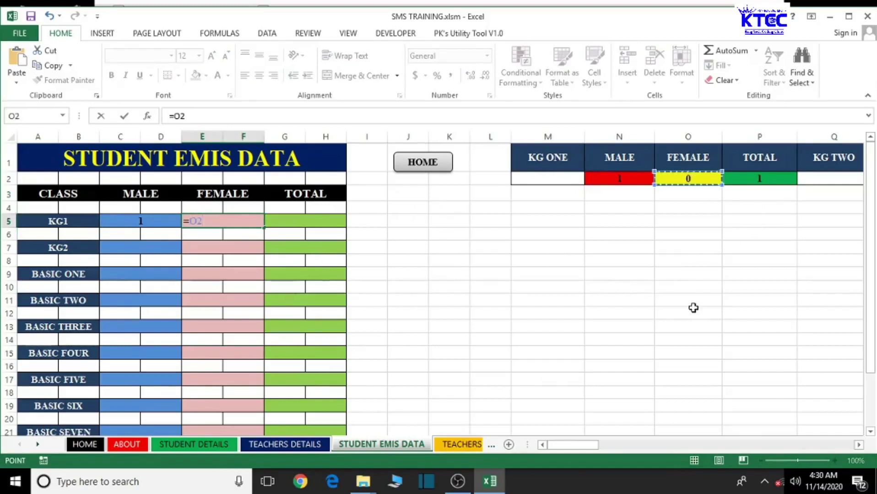
pyautogui.press('Return')
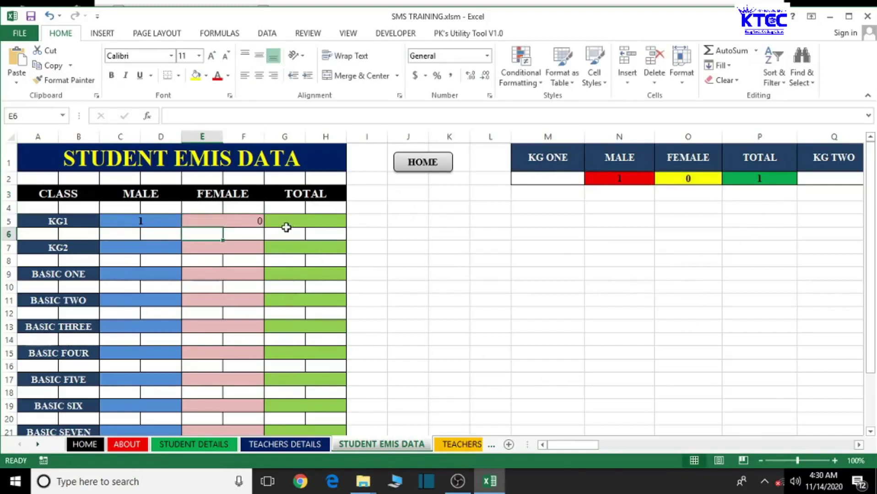
# - Link the KG1 total cell G5 of the STUDENT EMIS DATA table to cell P2
pyautogui.click(289, 223)
pyautogui.write('=')
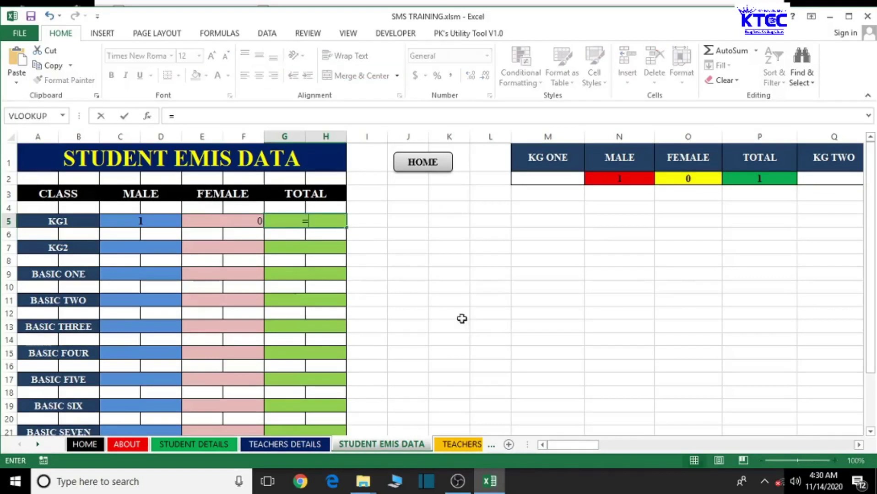
pyautogui.click(758, 182)
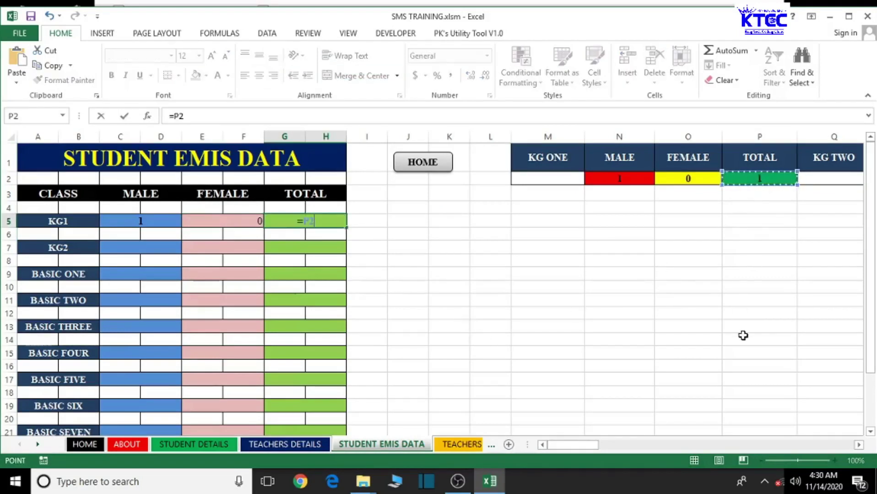
pyautogui.press('Return')
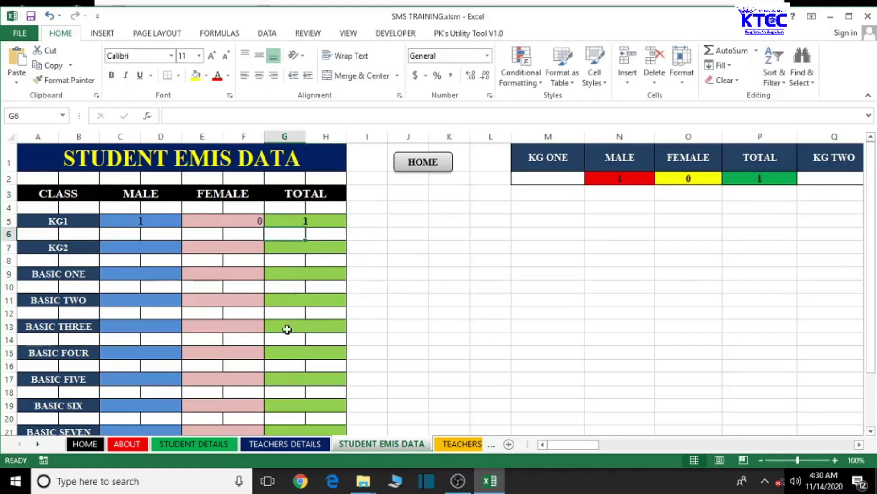
# - Link the KG2 male cell C7 of the STUDENT EMIS DATA table to the KG TWO male count in R2
pyautogui.click(137, 251)
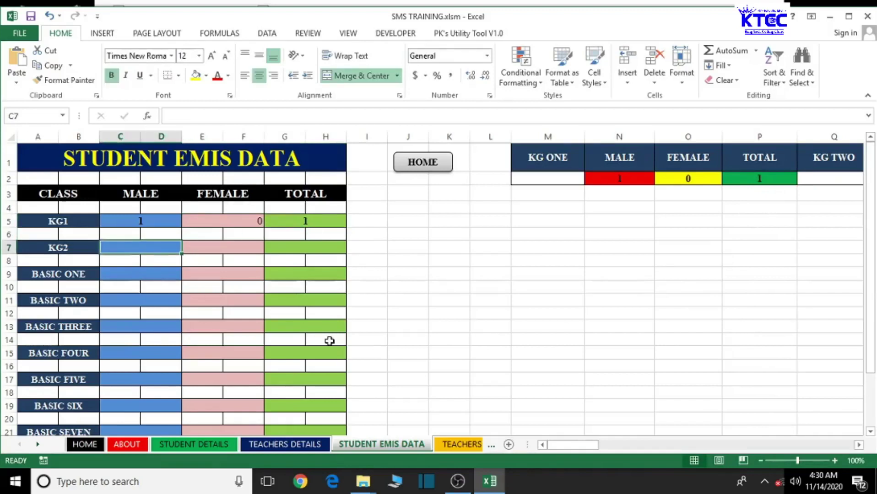
pyautogui.write('=')
pyautogui.hscroll(5, 860, 446)
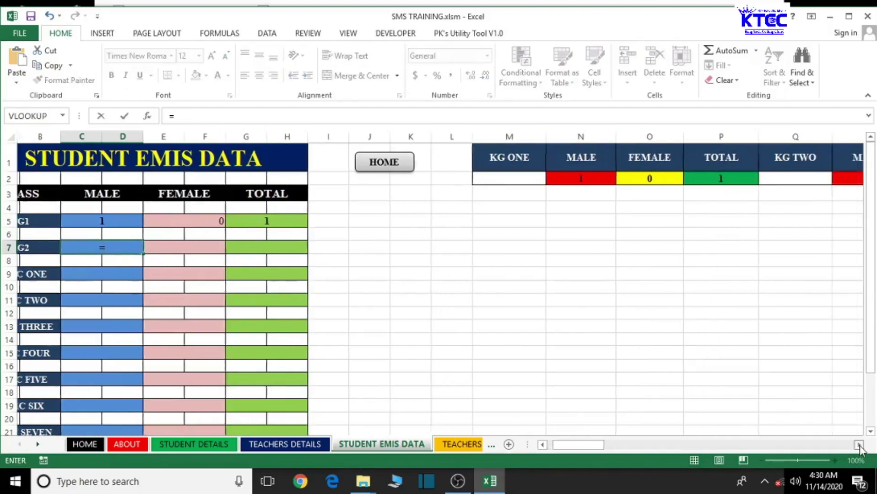
pyautogui.hscroll(3, 860, 446)
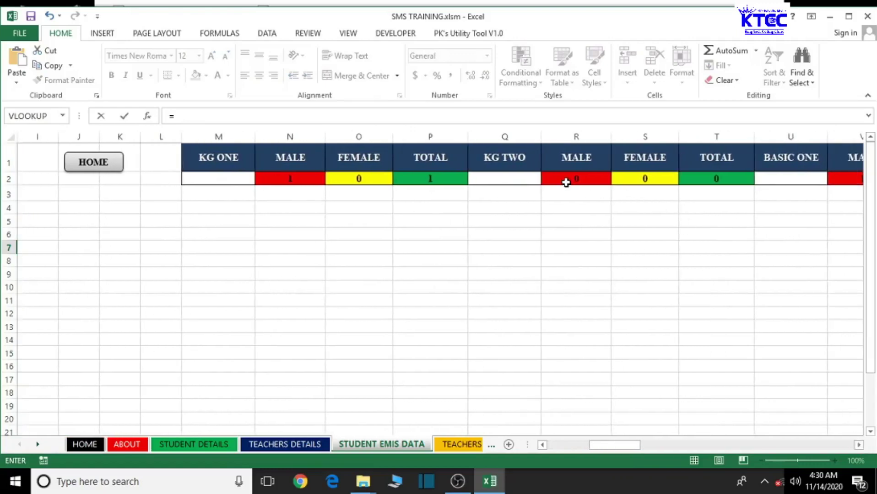
pyautogui.click(566, 182)
pyautogui.press('Return')
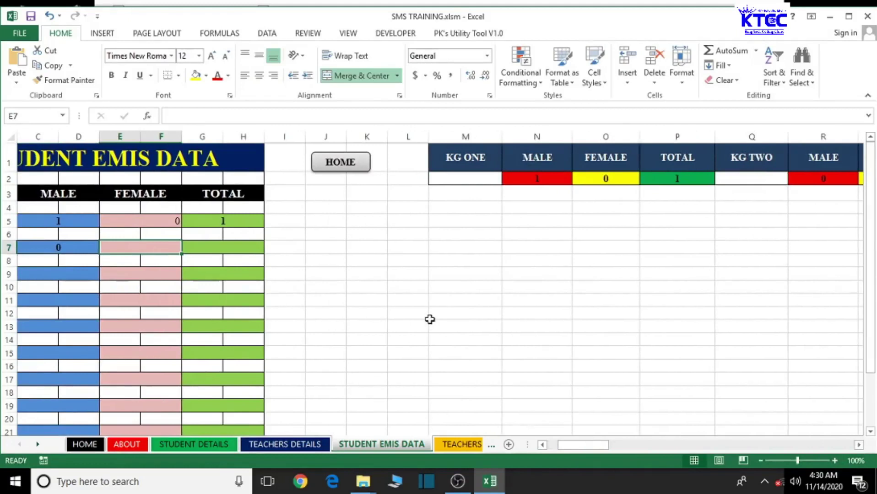
# - Link the KG2 female cell E7 of the STUDENT EMIS DATA table to the KG TWO female count in S2
pyautogui.write('=')
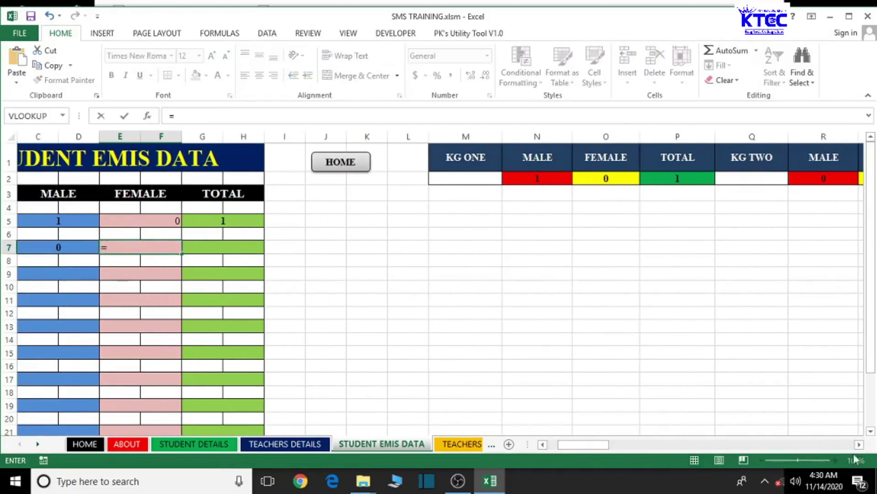
pyautogui.moveTo(857, 445); pyautogui.dragTo(857, 446)
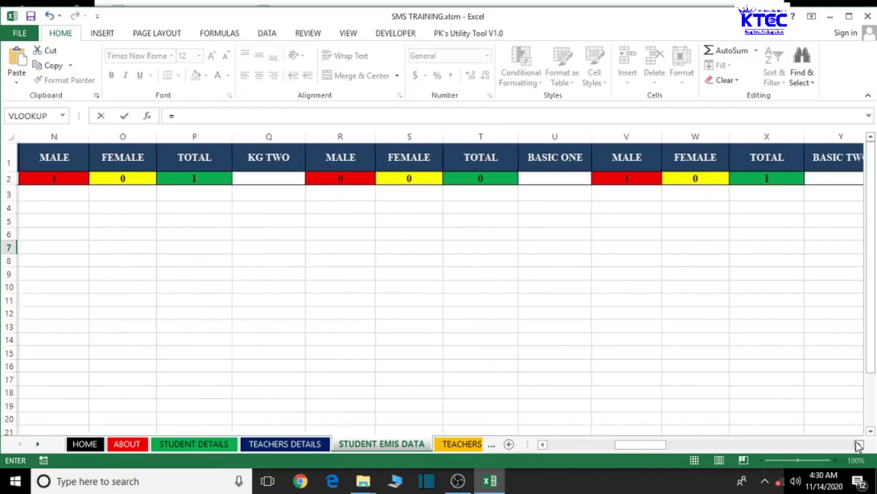
pyautogui.click(425, 181)
pyautogui.press('Return')
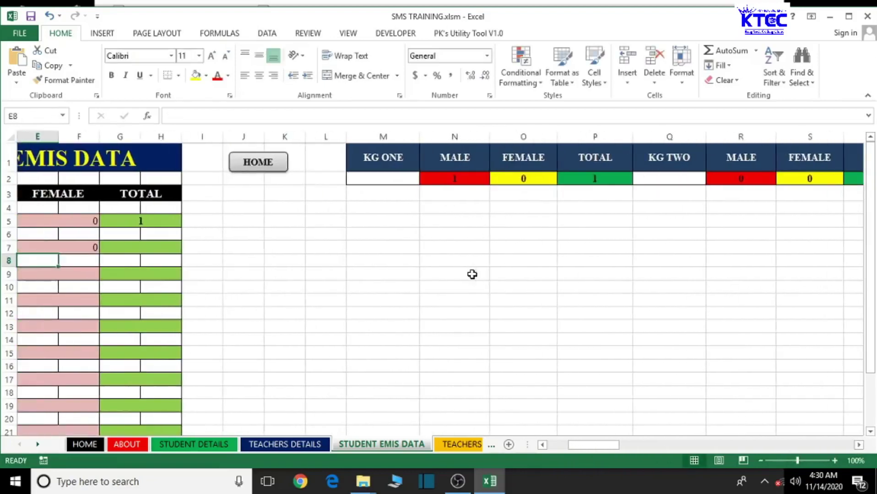
# - Link the KG2 total cell G7 of the STUDENT EMIS DATA table to the KG TWO total in T2
pyautogui.click(155, 251)
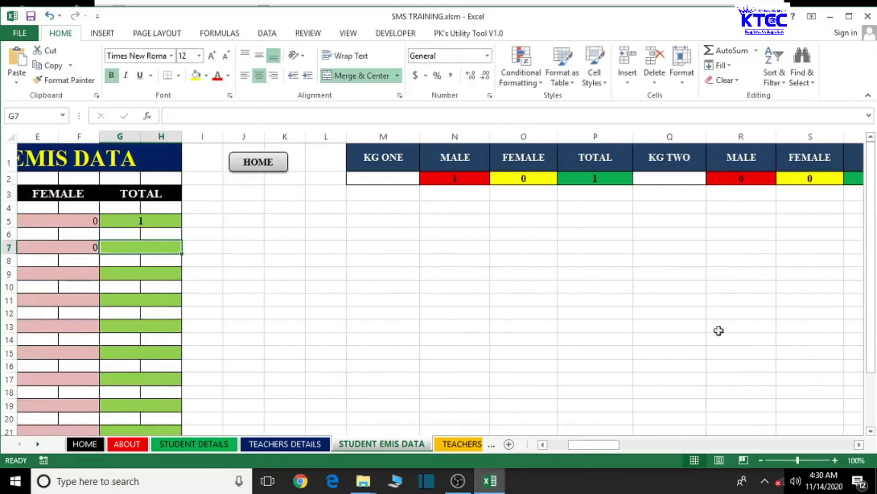
pyautogui.write('=')
pyautogui.click(860, 445)
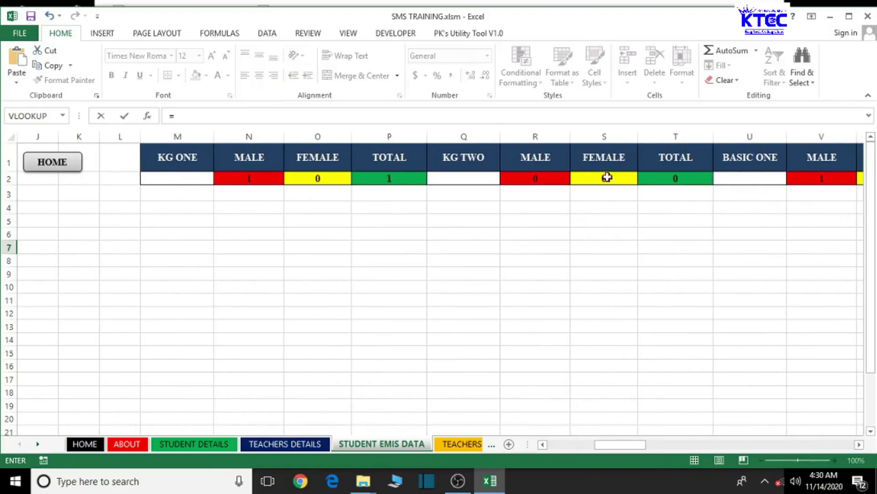
pyautogui.click(675, 180)
pyautogui.press('Return')
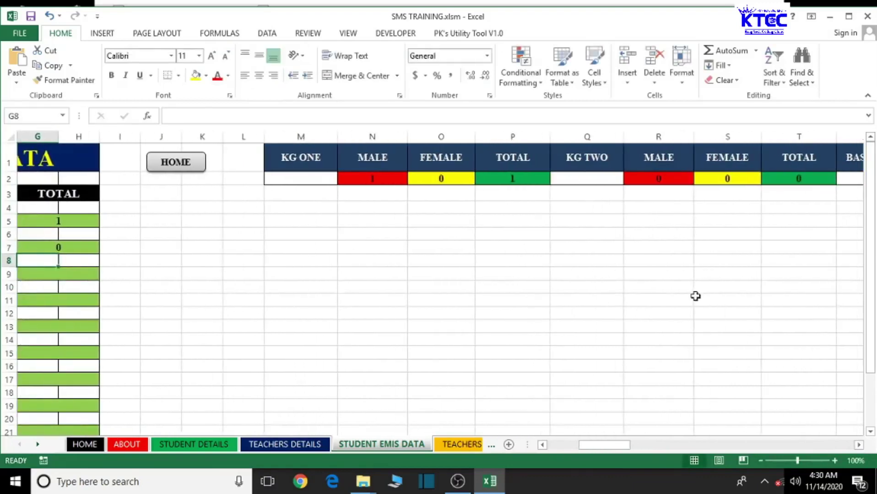
# - Link the BASIC ONE male cell C9 of the STUDENT EMIS DATA table to the BASIC ONE male count in V2
pyautogui.moveTo(614, 451); pyautogui.dragTo(581, 449)
pyautogui.click(134, 277)
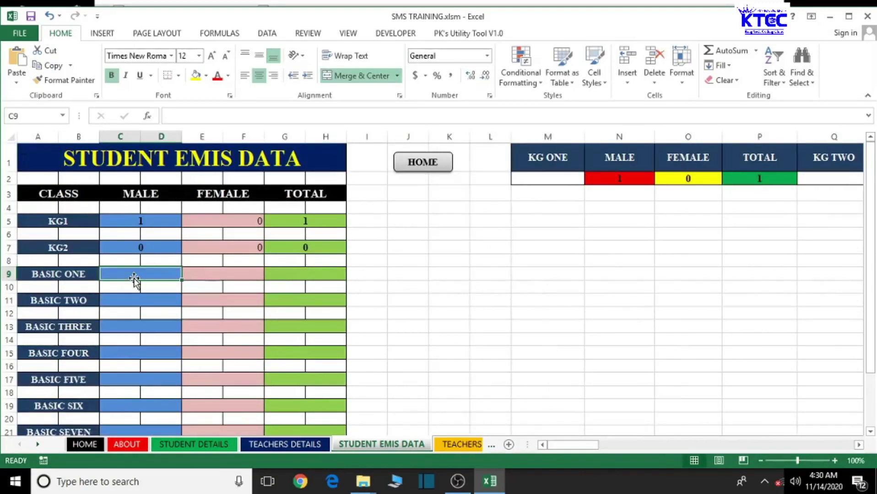
pyautogui.write('=')
pyautogui.moveTo(564, 447); pyautogui.dragTo(643, 428)
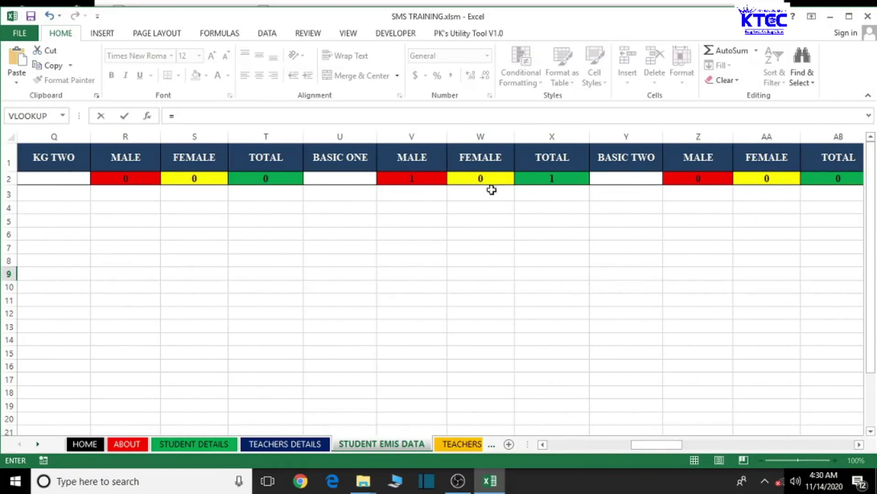
pyautogui.click(406, 176)
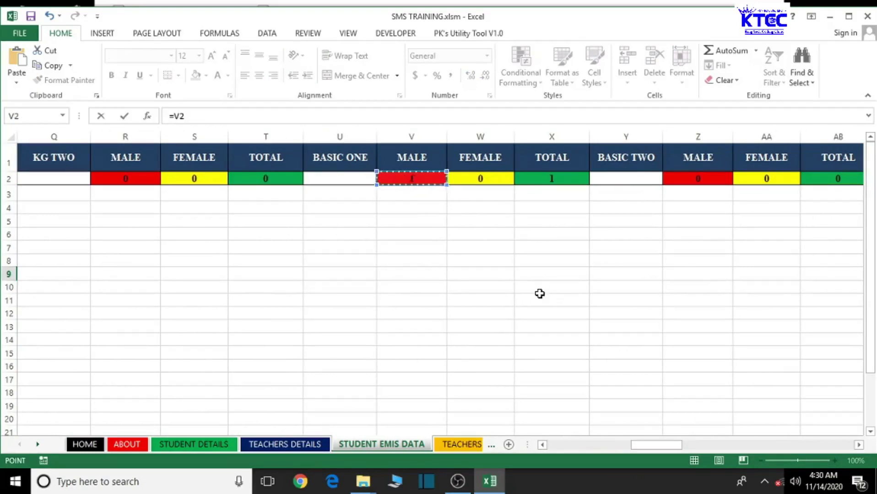
pyautogui.press('Return')
# - Link the BASIC ONE female cell E9 of the STUDENT EMIS DATA table to the BASIC ONE female count in W2
pyautogui.click(130, 275)
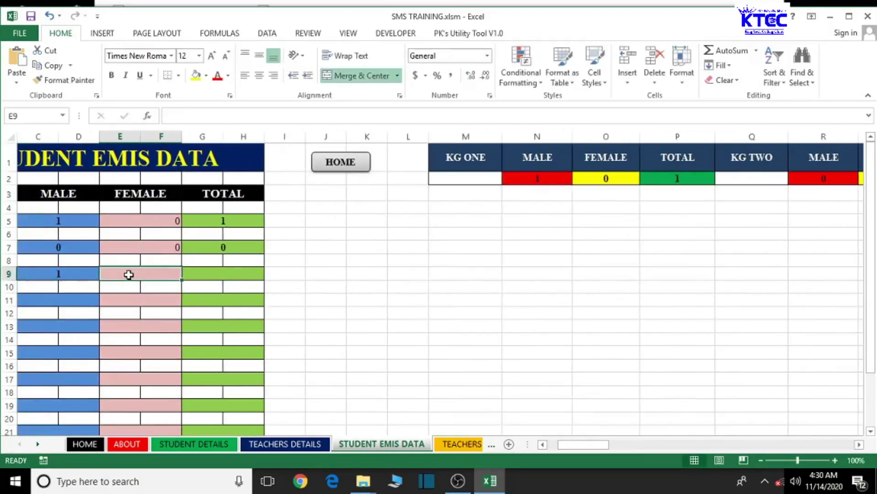
pyautogui.write('=')
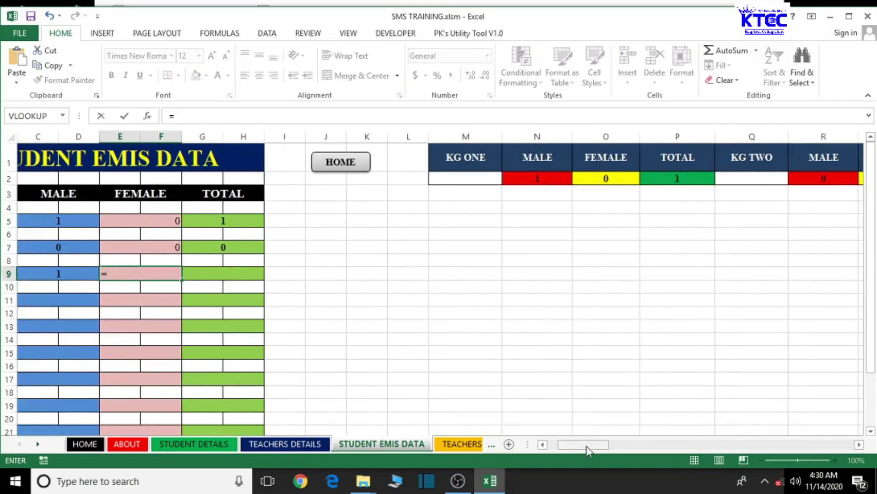
pyautogui.moveTo(586, 446); pyautogui.dragTo(646, 441)
pyautogui.click(685, 182)
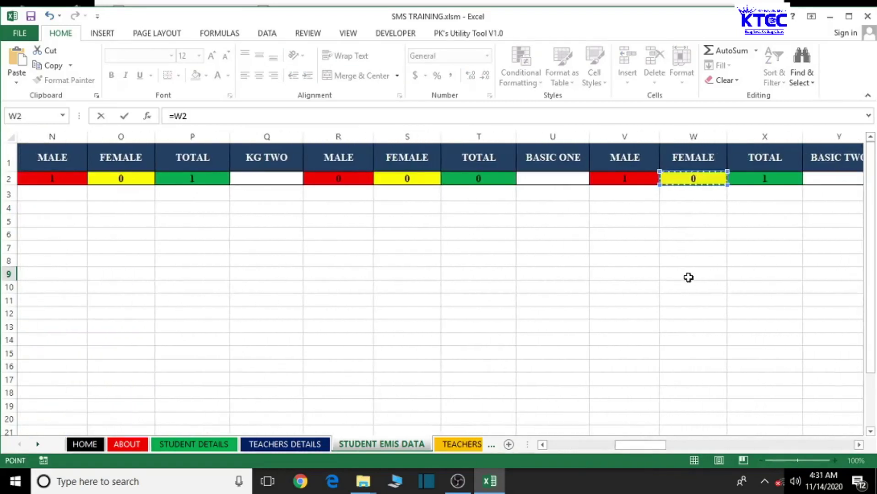
pyautogui.press('Return')
# - Link the BASIC ONE total cell G9 of the STUDENT EMIS DATA table to the BASIC ONE total in X2
pyautogui.click(165, 273)
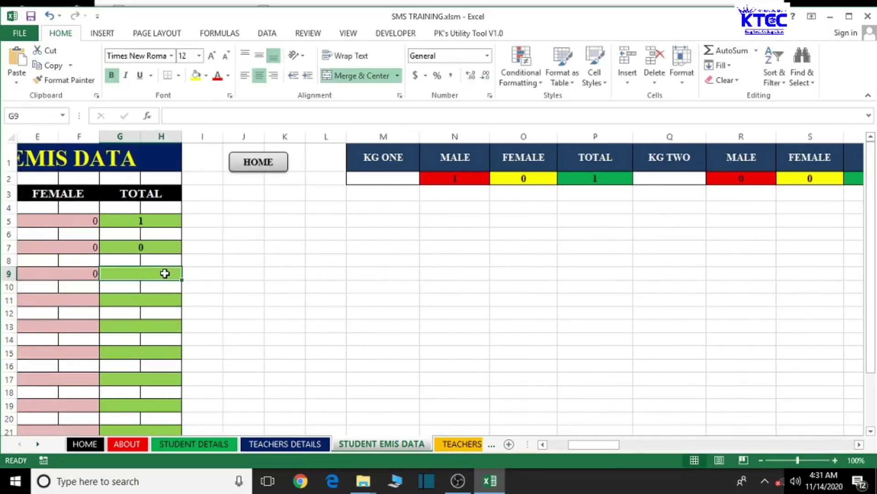
pyautogui.write('=')
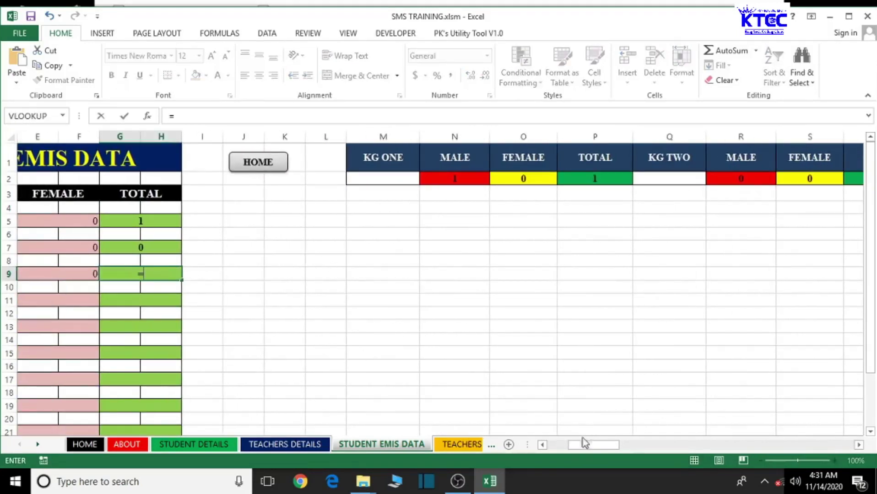
pyautogui.moveTo(586, 445); pyautogui.dragTo(646, 445)
pyautogui.click(562, 178)
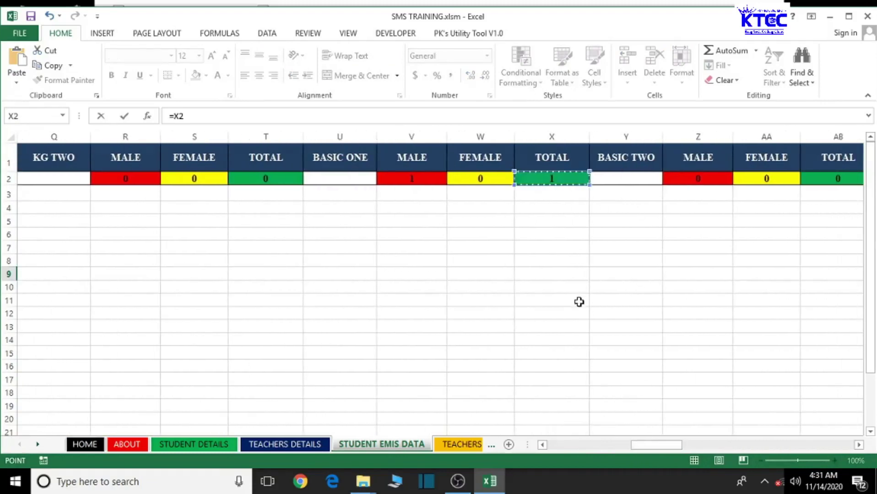
pyautogui.press('Return')
# - Link the BASIC TWO male cell C11 of the STUDENT EMIS DATA table to the BASIC TWO male count in Z2
pyautogui.moveTo(604, 445); pyautogui.dragTo(573, 445)
pyautogui.click(134, 297)
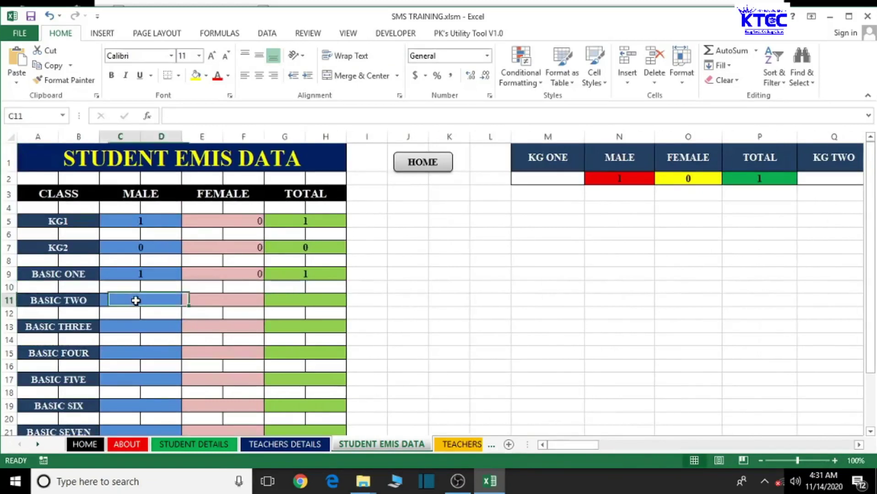
pyautogui.write('=')
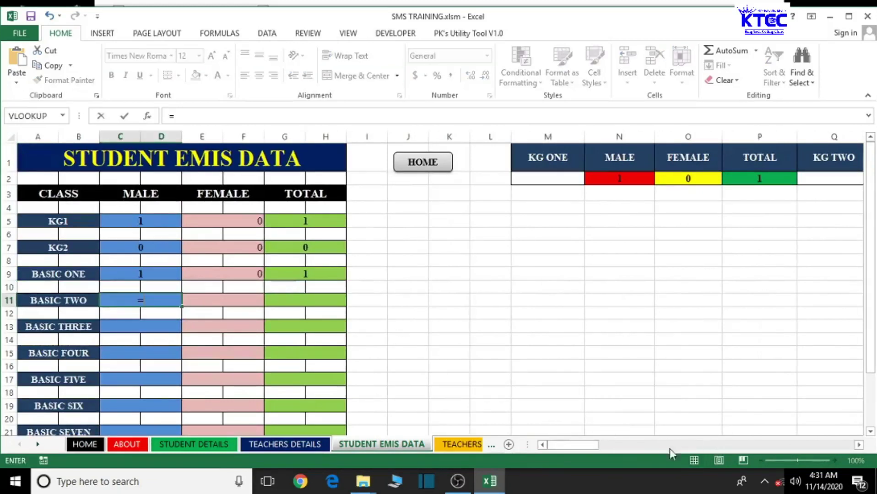
pyautogui.moveTo(591, 446); pyautogui.dragTo(675, 453)
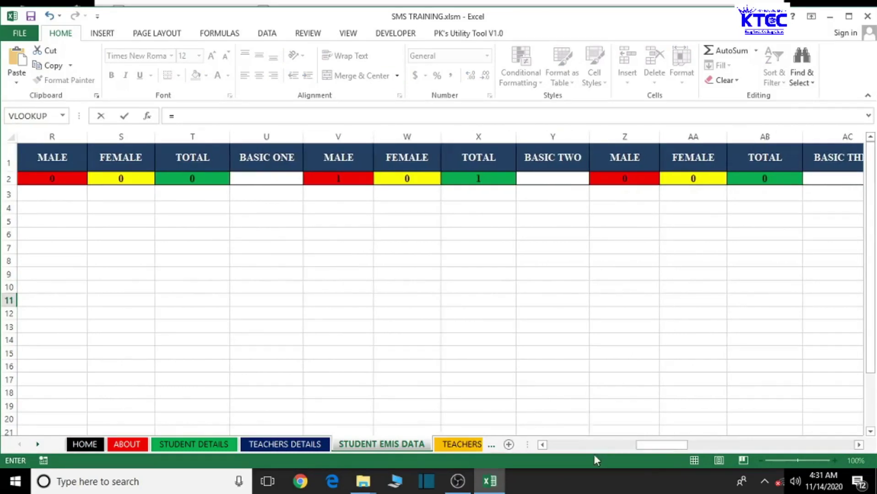
pyautogui.moveTo(655, 447); pyautogui.dragTo(676, 448)
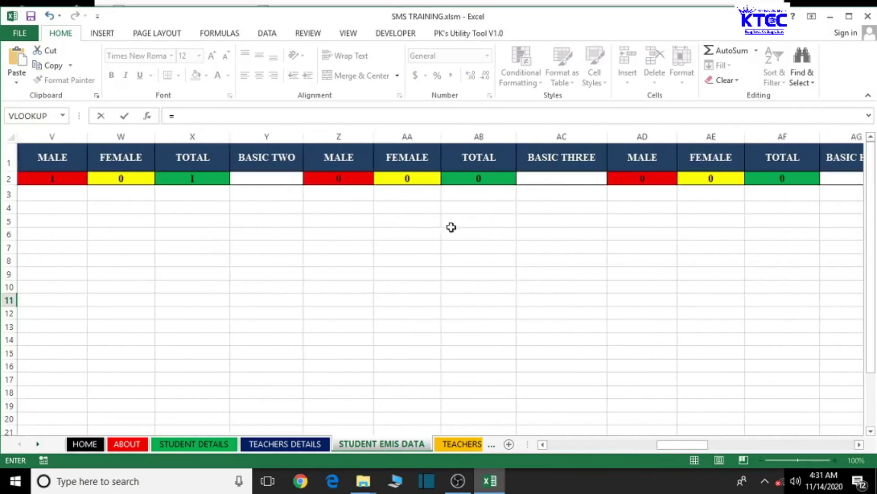
pyautogui.click(348, 180)
pyautogui.press('Return')
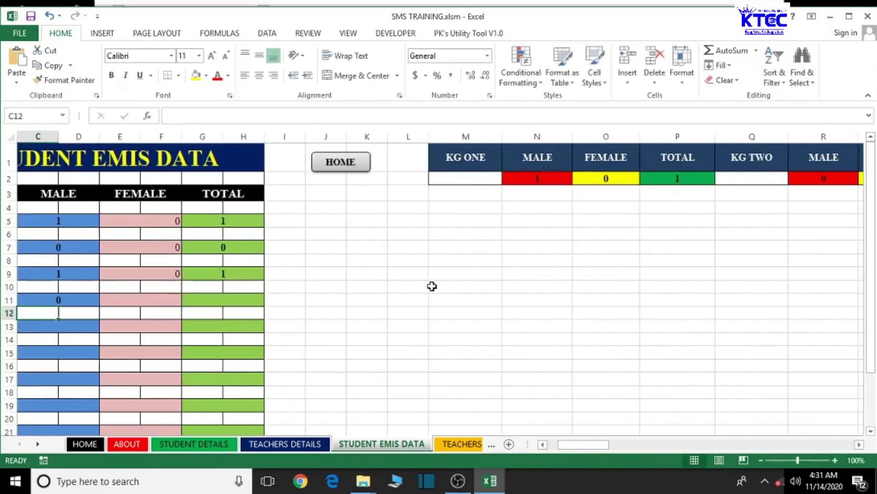
# - Link the BASIC TWO female cell E11 of the STUDENT EMIS DATA table to the BASIC TWO female count in AA2
pyautogui.click(137, 301)
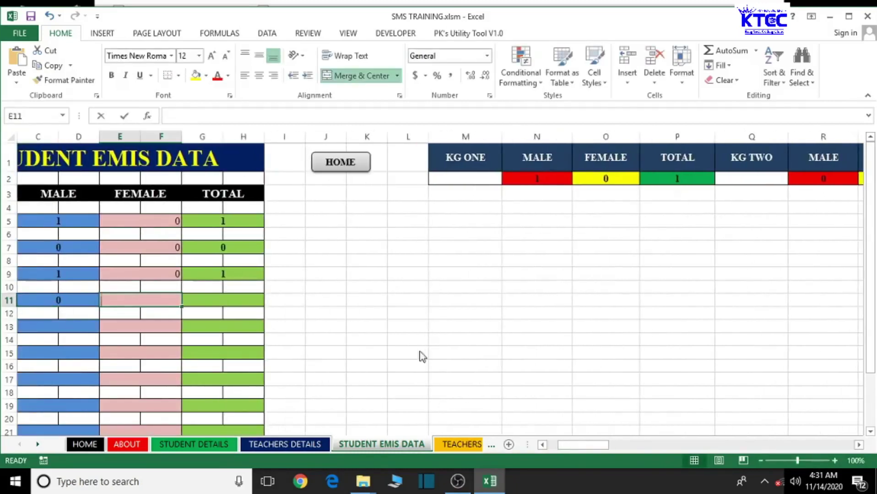
pyautogui.write('=')
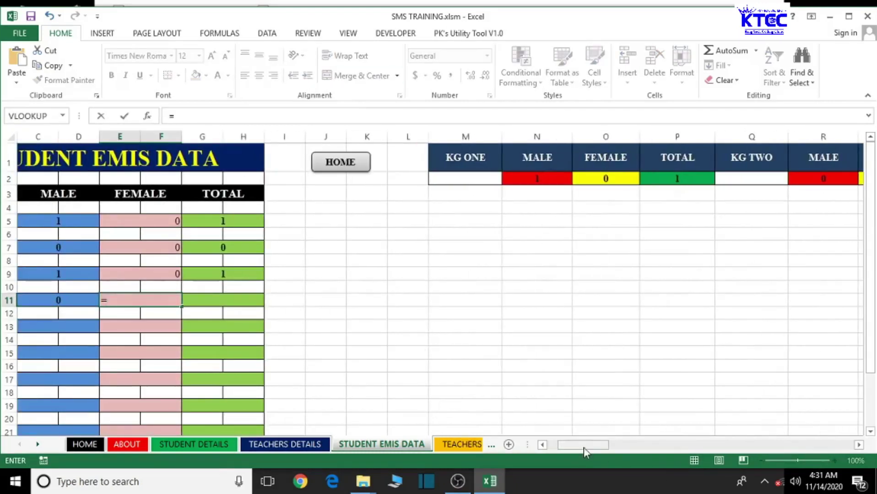
pyautogui.moveTo(584, 447); pyautogui.dragTo(685, 447)
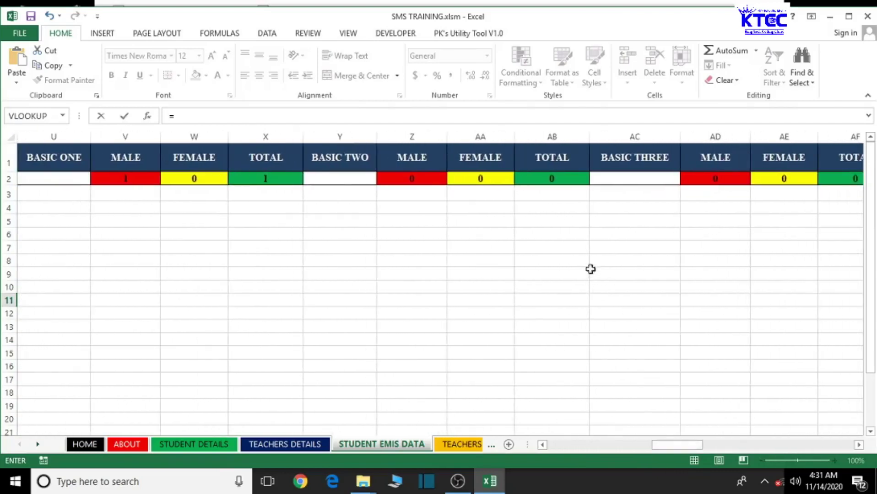
pyautogui.click(494, 184)
pyautogui.press('Return')
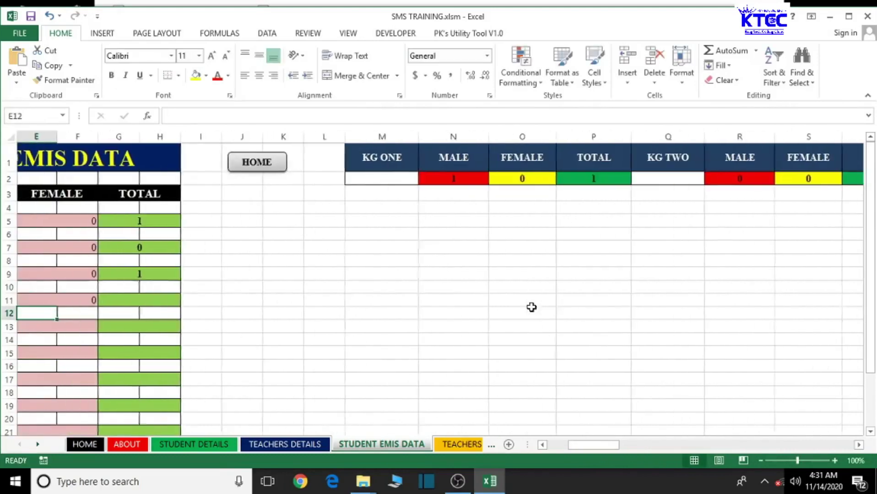
# - Link the BASIC TWO total cell G11 of the STUDENT EMIS DATA table to the BASIC TWO total in AB2
pyautogui.click(145, 301)
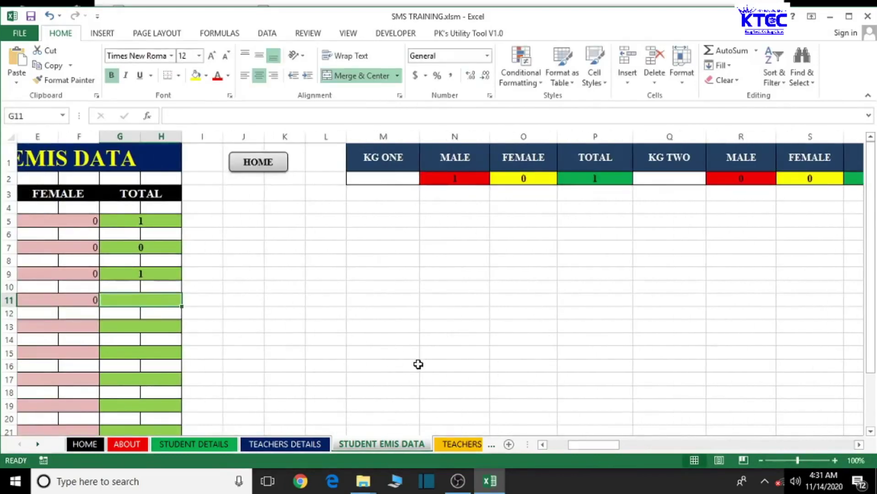
pyautogui.write('=')
pyautogui.moveTo(603, 451); pyautogui.dragTo(690, 439)
pyautogui.click(560, 180)
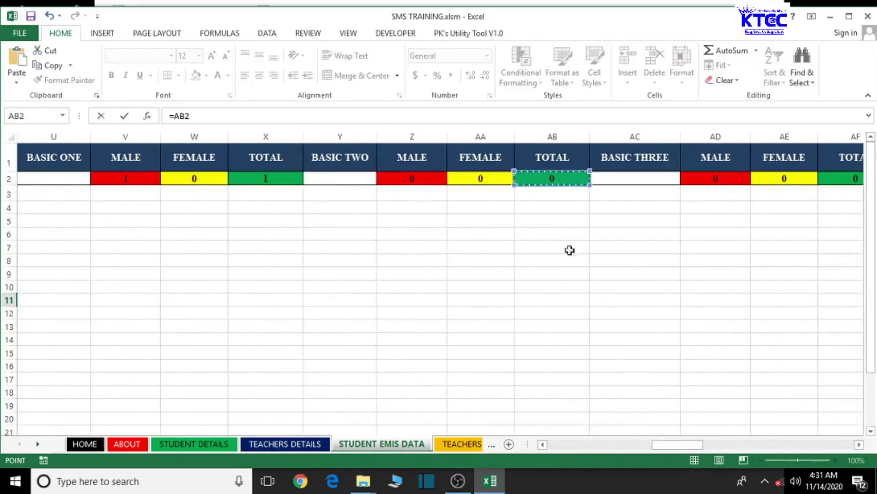
pyautogui.press('Return')
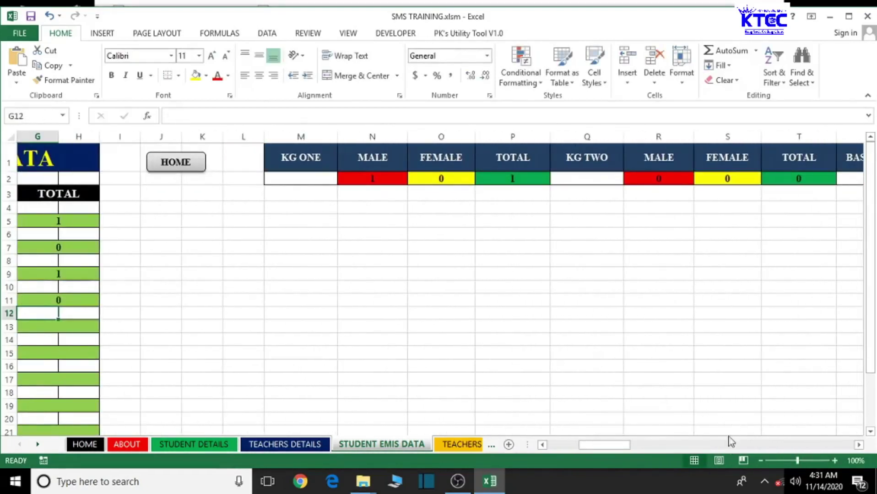
# - Link the BASIC THREE male cell C13 of the STUDENT EMIS DATA table to the BASIC THREE male count in AD2
pyautogui.moveTo(617, 446); pyautogui.dragTo(582, 447)
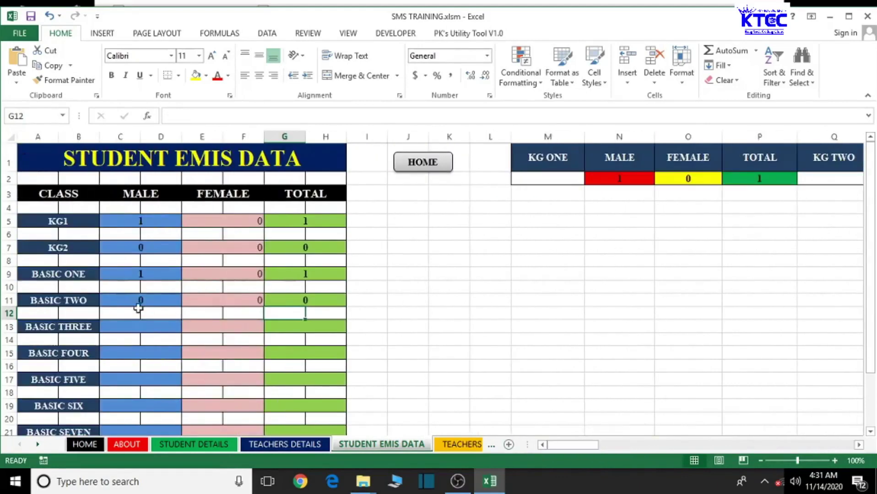
pyautogui.click(131, 331)
pyautogui.write('=')
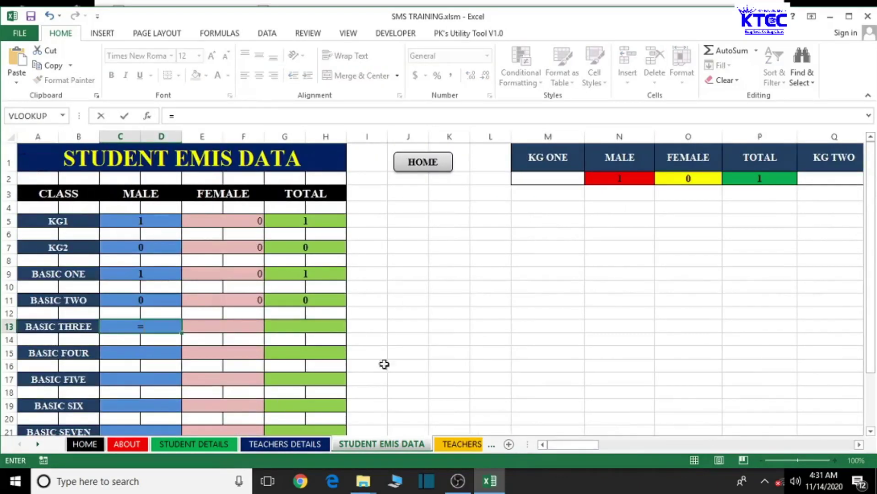
pyautogui.moveTo(570, 445); pyautogui.dragTo(703, 431)
pyautogui.click(353, 178)
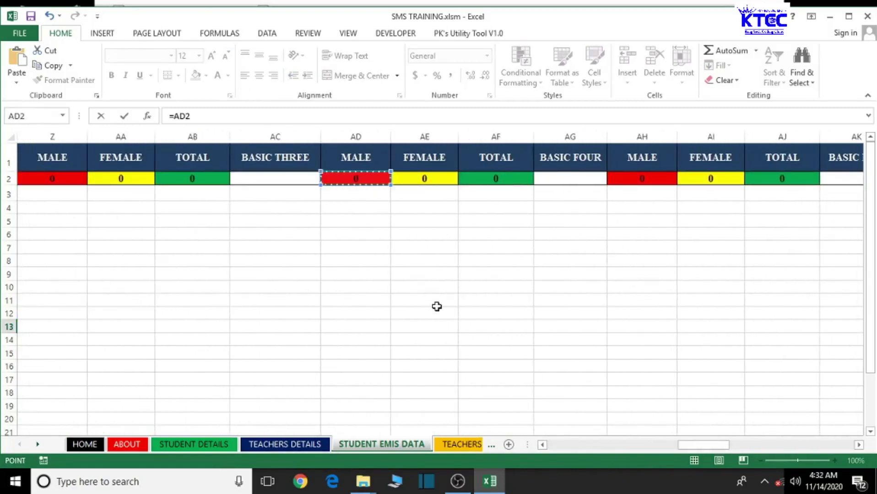
pyautogui.press('Return')
# - Link the BASIC THREE female cell E13 of the STUDENT EMIS DATA table to the BASIC THREE female count in AE2
pyautogui.click(147, 326)
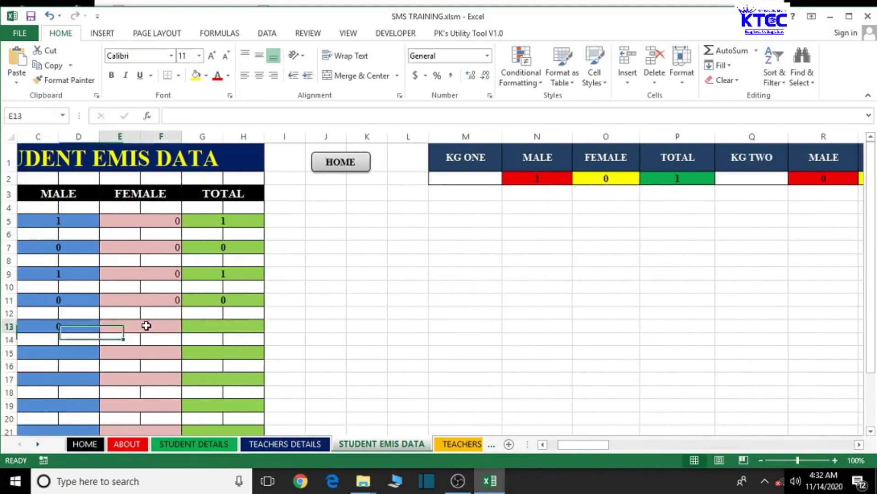
pyautogui.write('=')
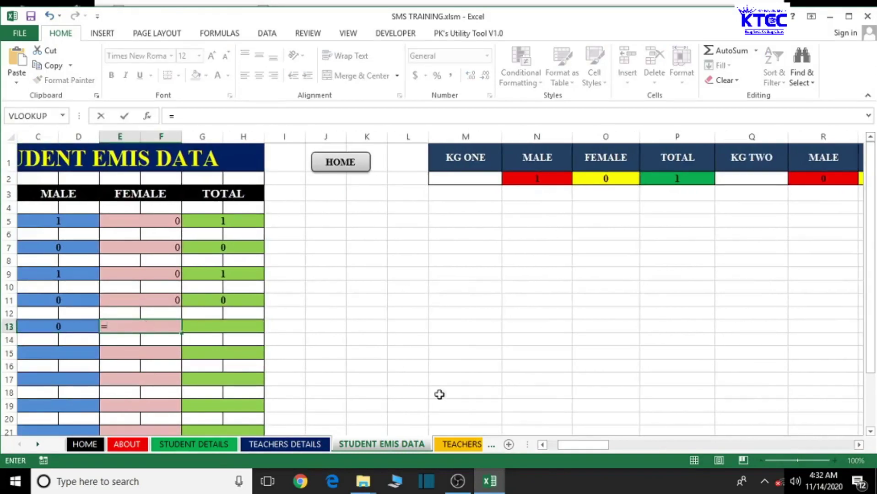
pyautogui.moveTo(583, 448); pyautogui.dragTo(697, 414)
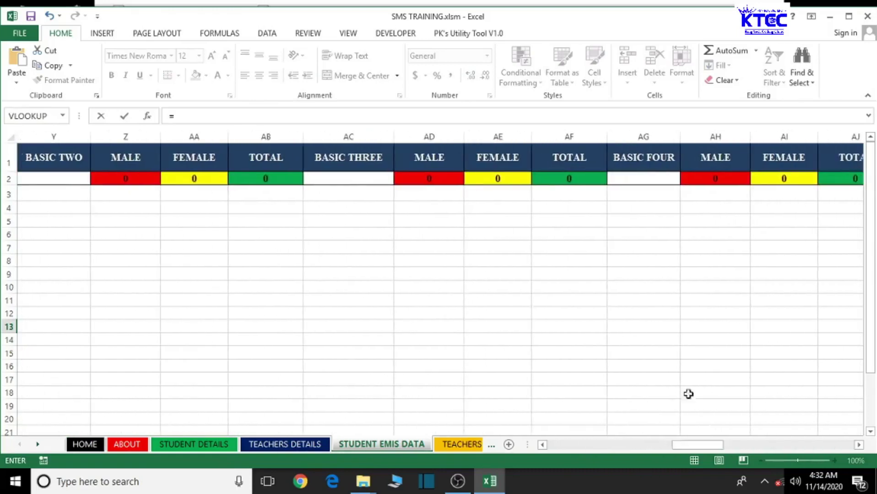
pyautogui.click(516, 176)
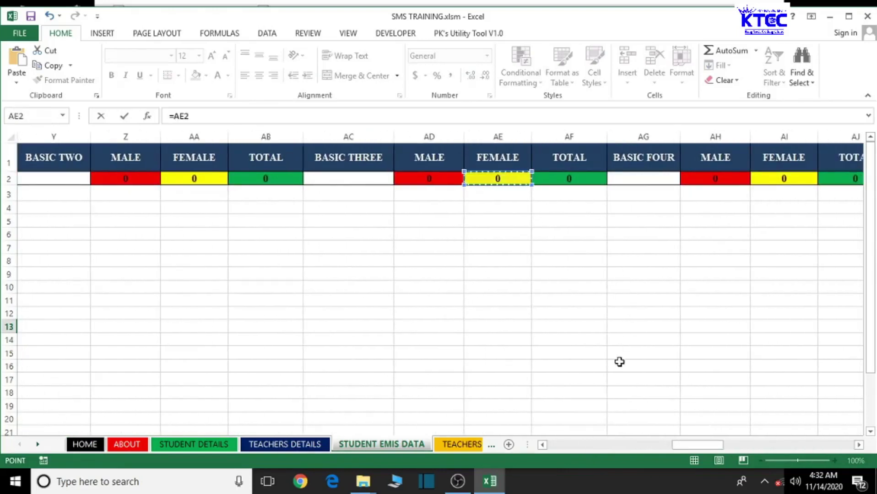
pyautogui.press('Return')
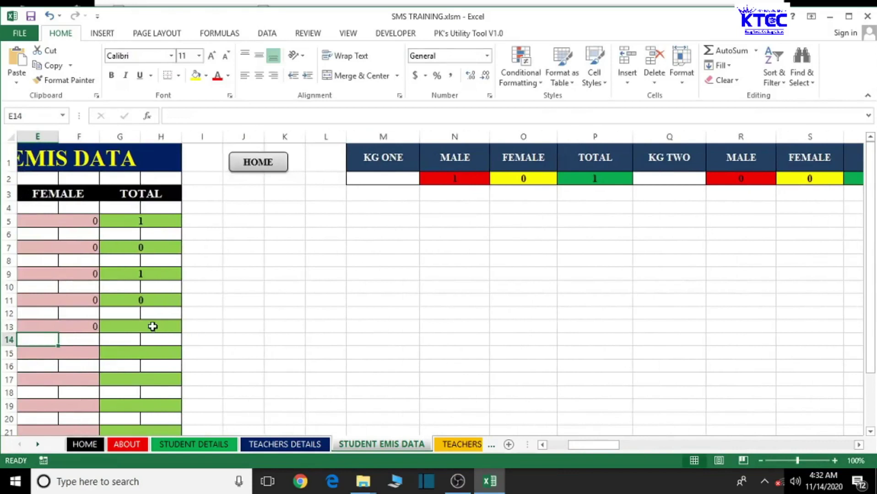
# - Link the BASIC THREE total cell G13 of the STUDENT EMIS DATA table to the BASIC THREE total in AF2
pyautogui.click(152, 326)
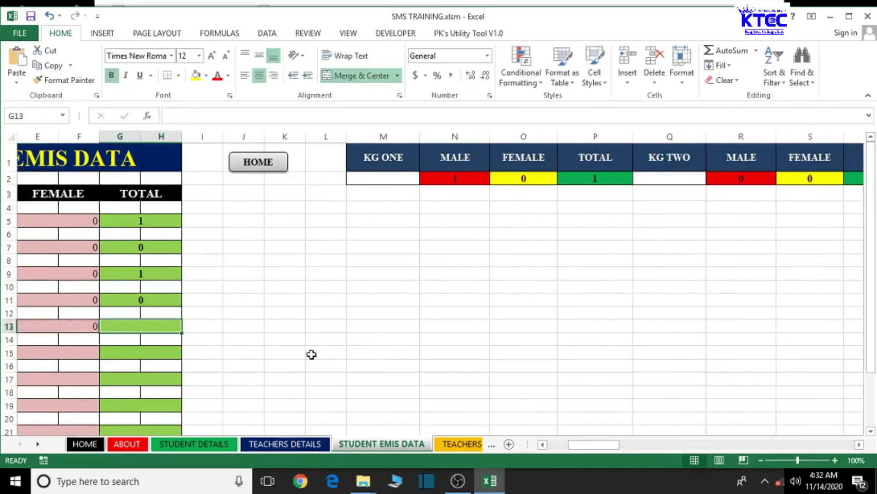
pyautogui.write('=')
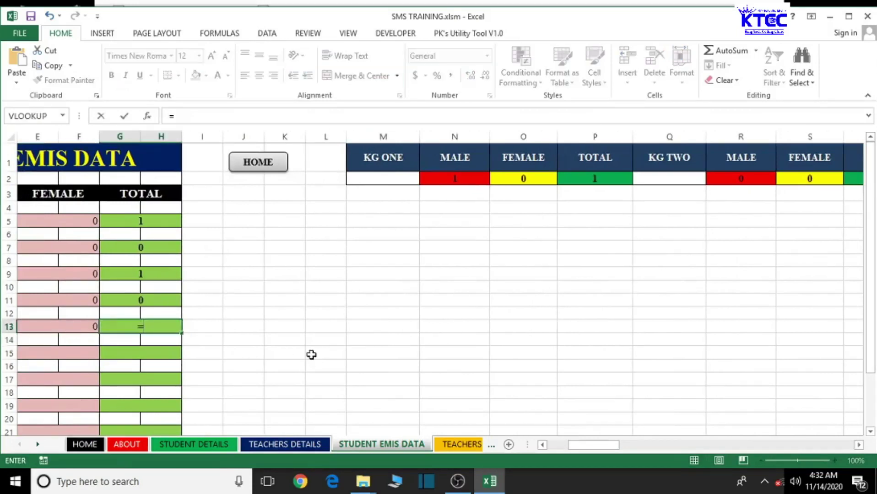
pyautogui.moveTo(594, 447); pyautogui.dragTo(715, 418)
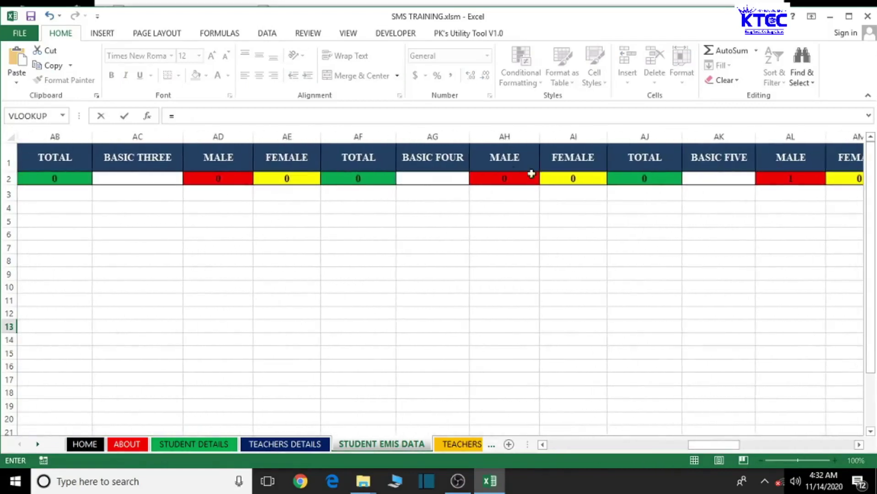
pyautogui.click(356, 184)
pyautogui.press('Return')
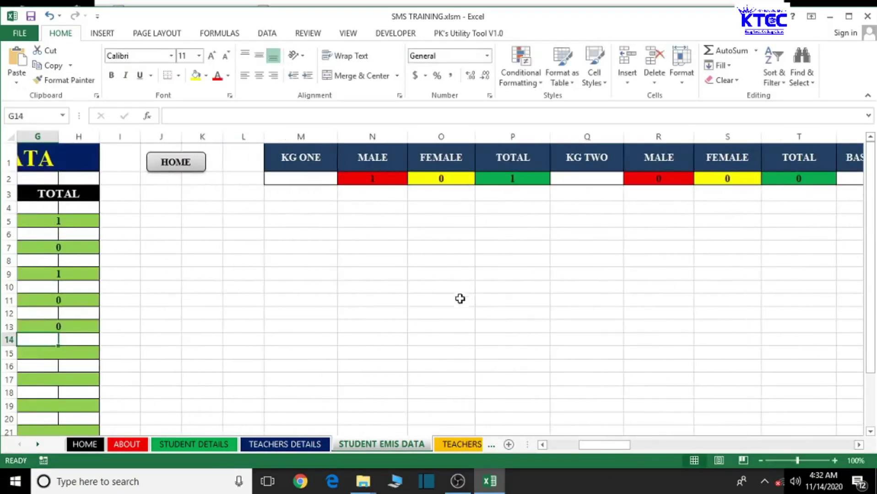
# - Link the BASIC FOUR male cell C15 of the STUDENT EMIS DATA table to the BASIC FOUR male count in AH2
pyautogui.moveTo(628, 445); pyautogui.dragTo(528, 438)
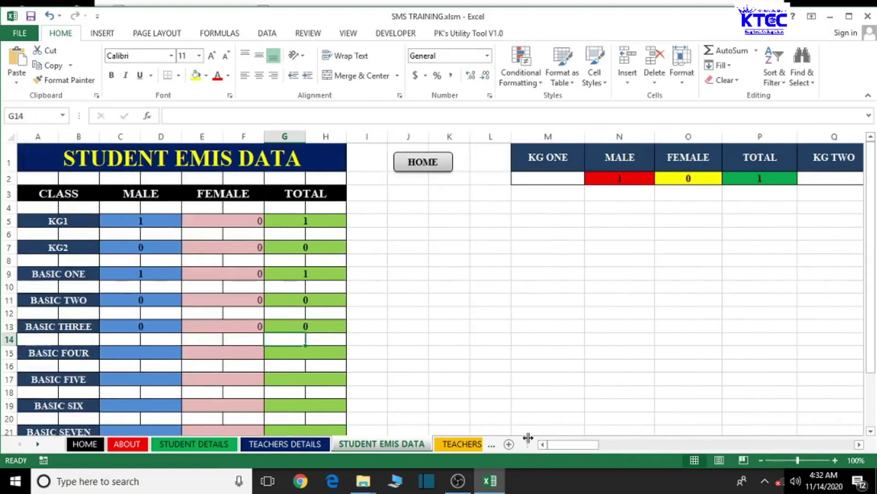
pyautogui.click(118, 352)
pyautogui.write('=')
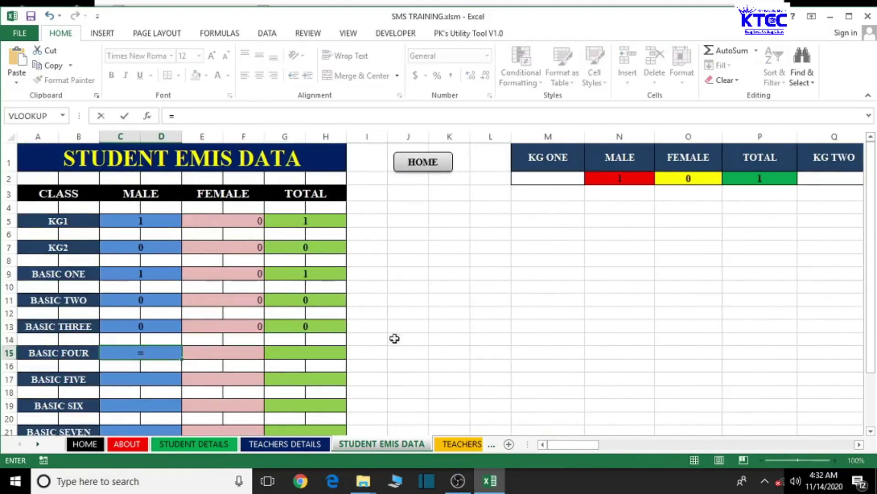
pyautogui.moveTo(557, 448); pyautogui.dragTo(718, 446)
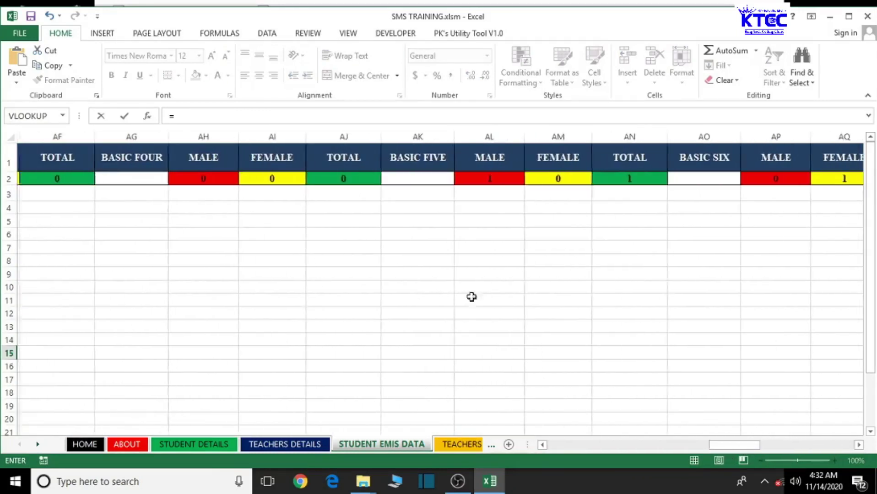
pyautogui.click(199, 178)
pyautogui.press('Return')
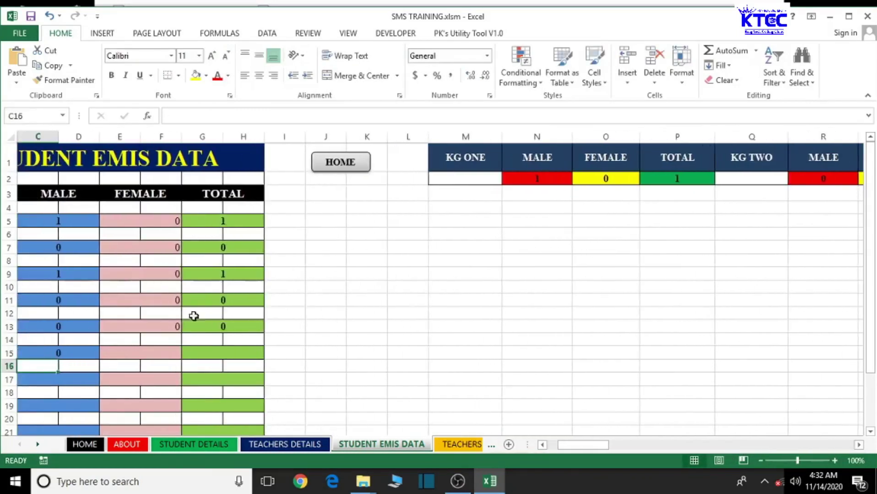
# - Link the BASIC FOUR female cell E15 of the STUDENT EMIS DATA table to the BASIC FOUR female count in AI2
pyautogui.click(135, 356)
pyautogui.write('=')
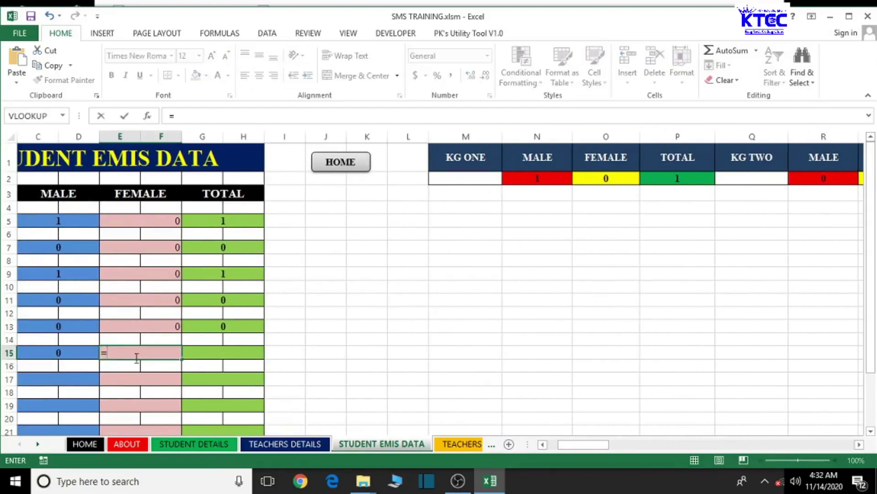
pyautogui.moveTo(593, 451); pyautogui.dragTo(735, 448)
pyautogui.click(419, 183)
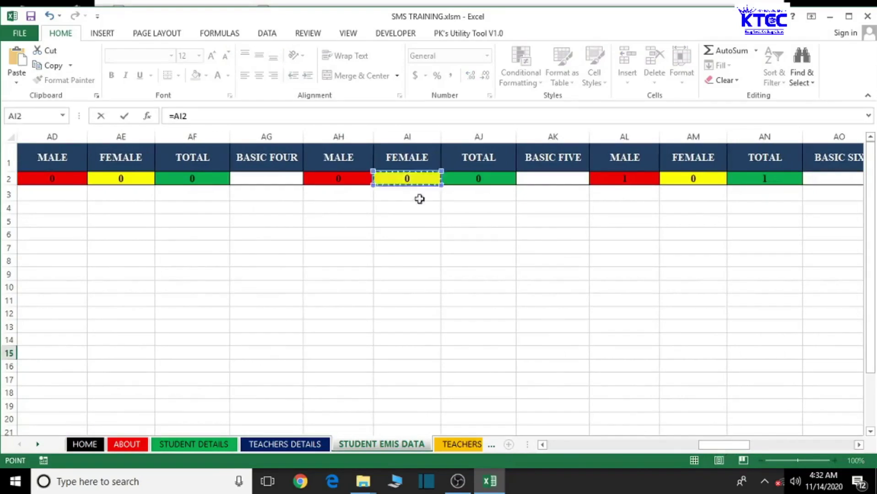
pyautogui.press('Return')
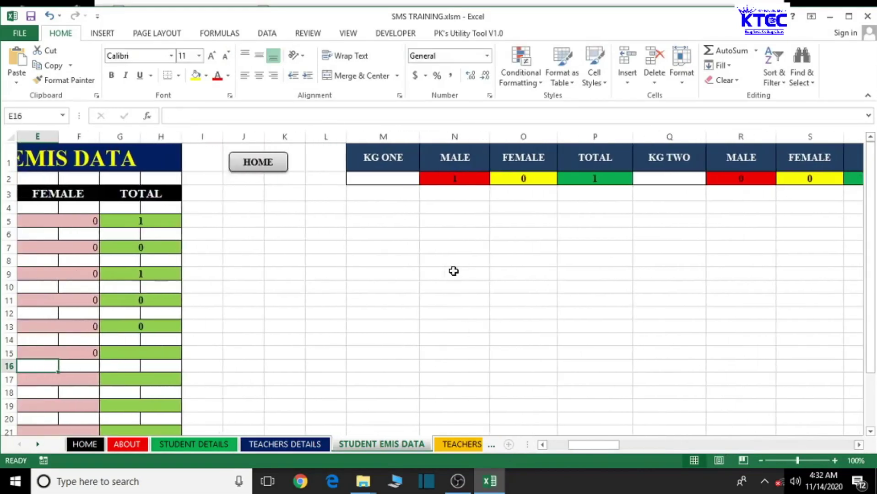
# - Link the BASIC FOUR total cell G15 of the STUDENT EMIS DATA table to the BASIC FOUR total in AJ2
pyautogui.click(128, 353)
pyautogui.write('=')
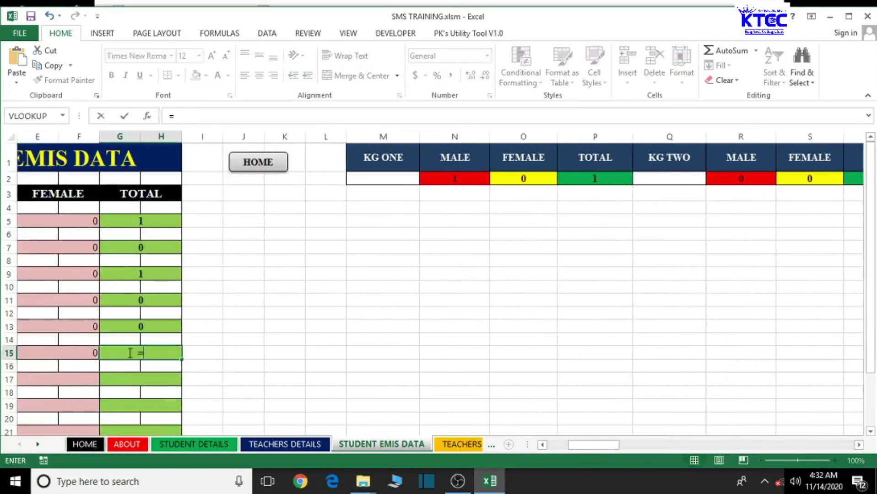
pyautogui.moveTo(578, 444); pyautogui.dragTo(703, 437)
pyautogui.click(564, 179)
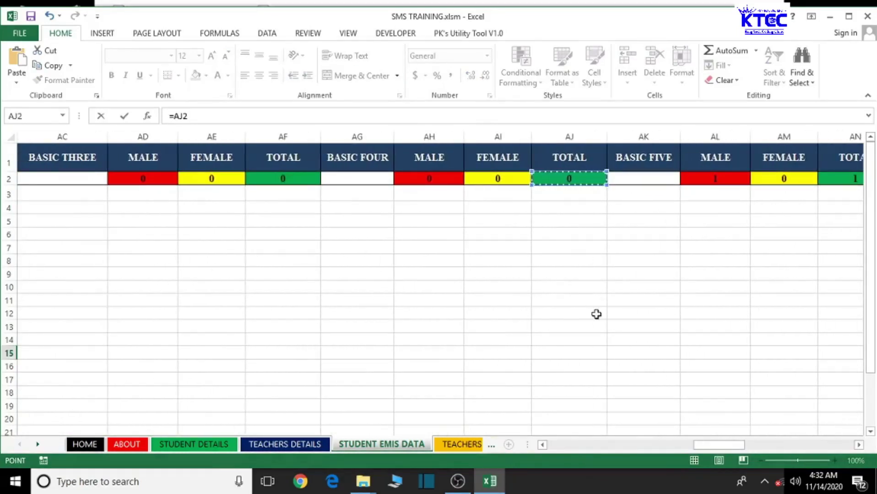
pyautogui.press('Return')
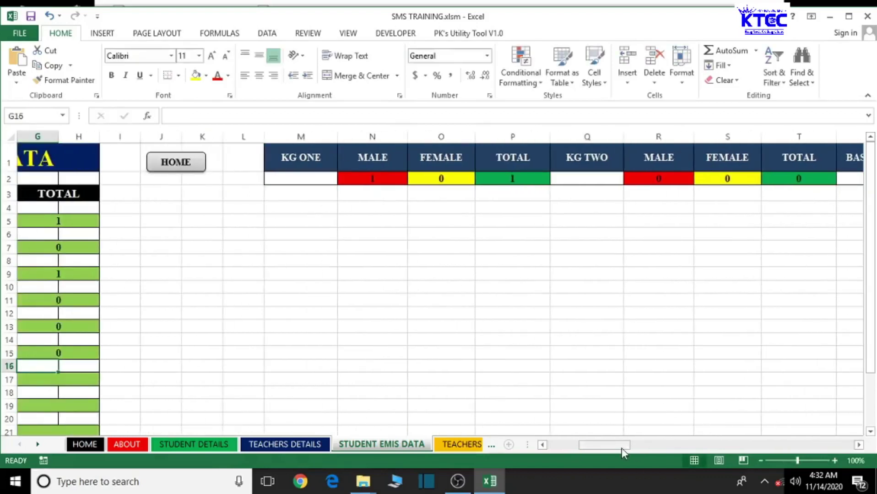
# - Link the BASIC FIVE male cell C17 of the STUDENT EMIS DATA table to the BASIC FIVE male count in AL2
pyautogui.moveTo(621, 448); pyautogui.dragTo(567, 451)
pyautogui.click(130, 385)
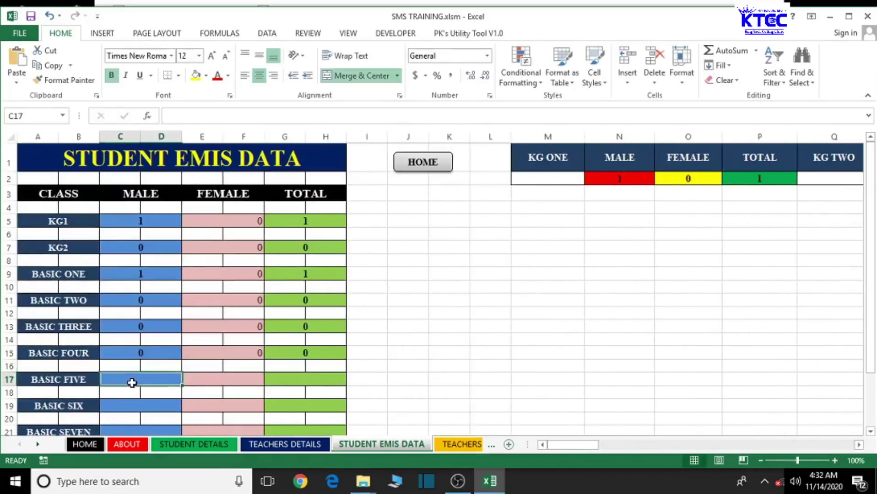
pyautogui.write('=')
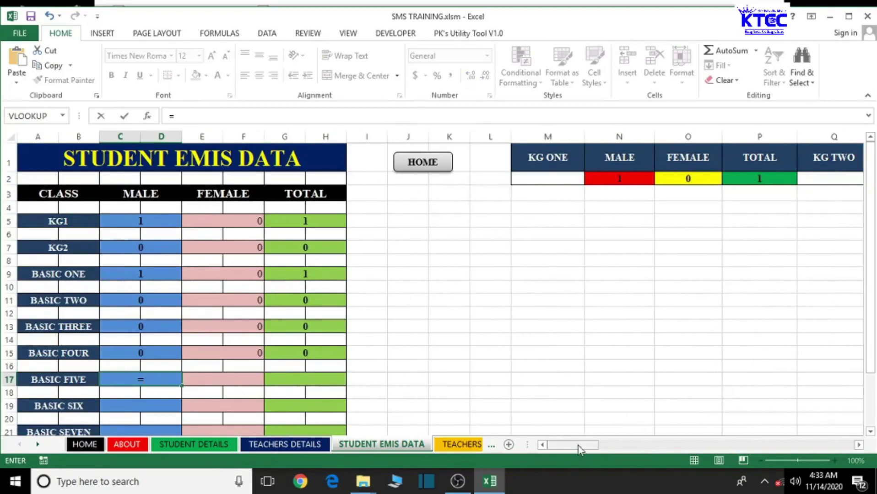
pyautogui.moveTo(578, 446); pyautogui.dragTo(746, 446)
pyautogui.click(412, 179)
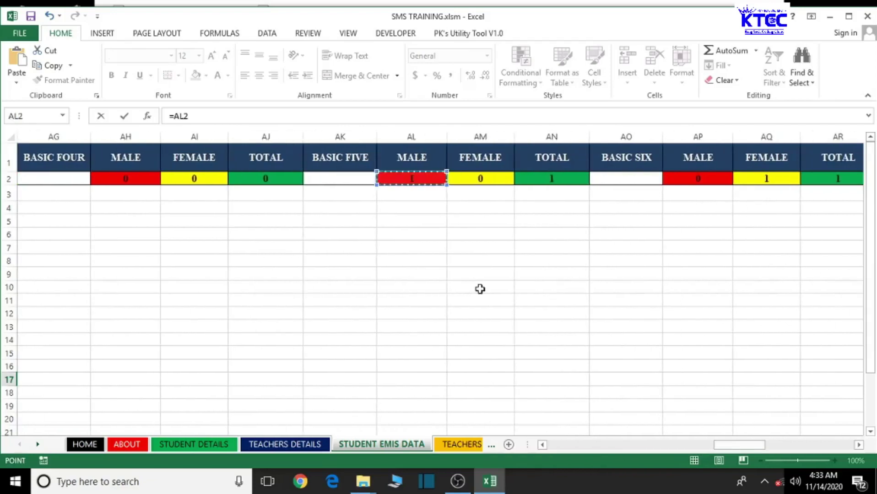
pyautogui.press('Return')
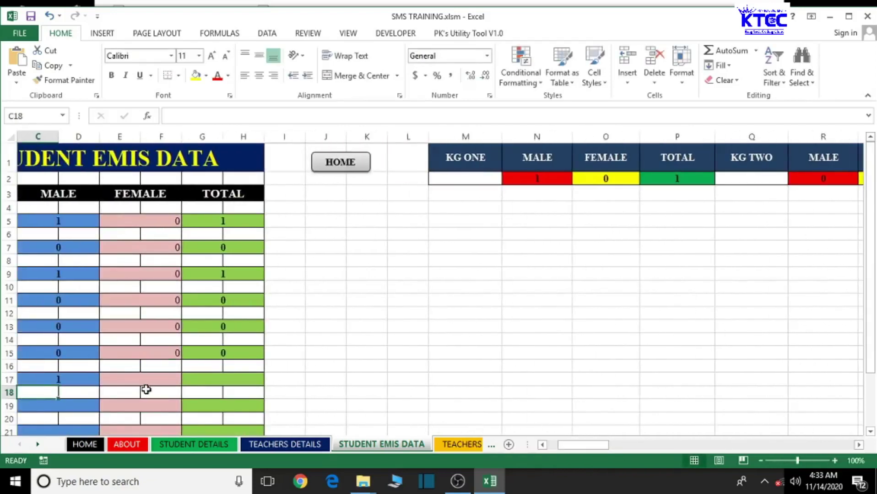
# - Link the BASIC FIVE female cell E17 of the STUDENT EMIS DATA table to the BASIC FIVE female count in AM2
pyautogui.click(162, 380)
pyautogui.write('=')
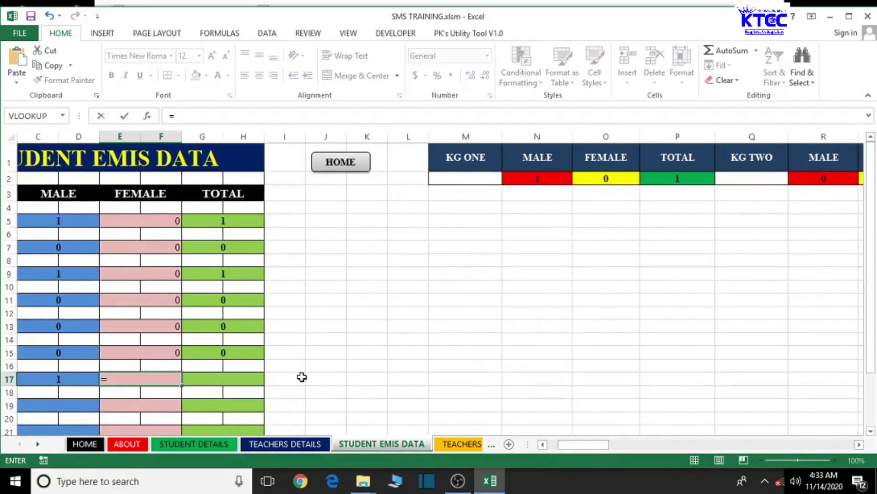
pyautogui.moveTo(571, 448); pyautogui.dragTo(741, 438)
pyautogui.click(338, 180)
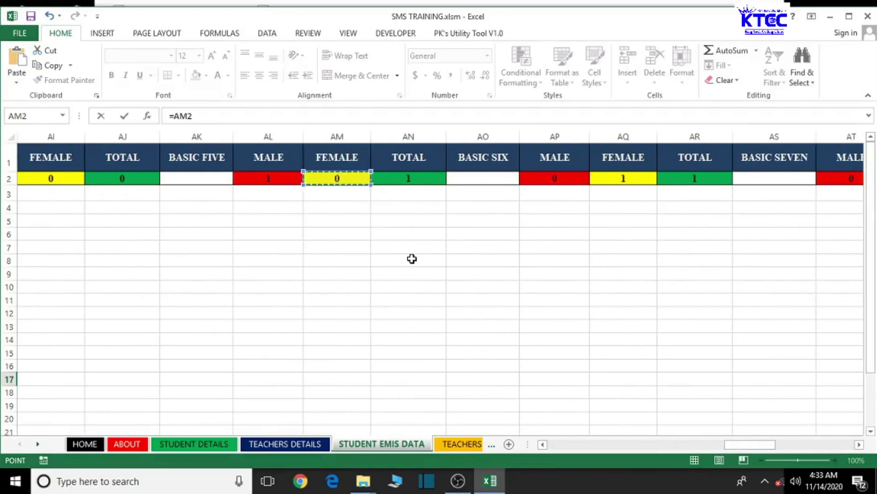
pyautogui.press('Return')
# - Link the BASIC FIVE total cell G17 of the STUDENT EMIS DATA table to the BASIC FIVE total in AN2
pyautogui.click(148, 378)
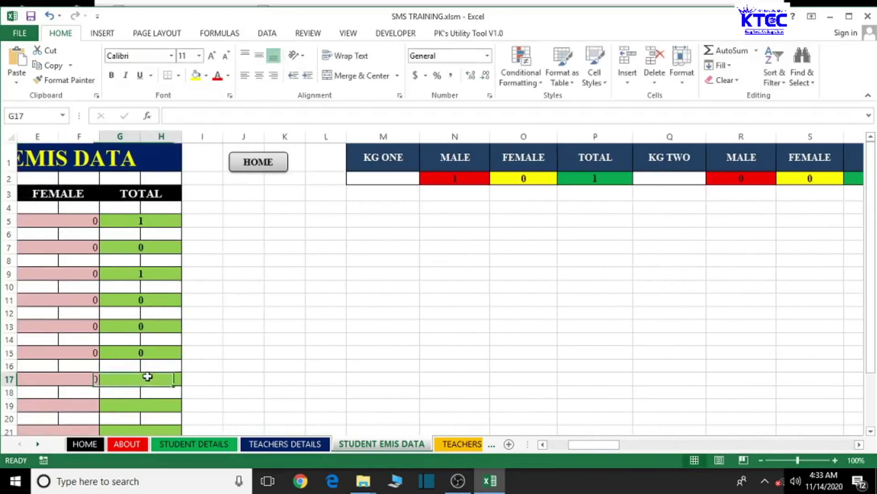
pyautogui.write('=')
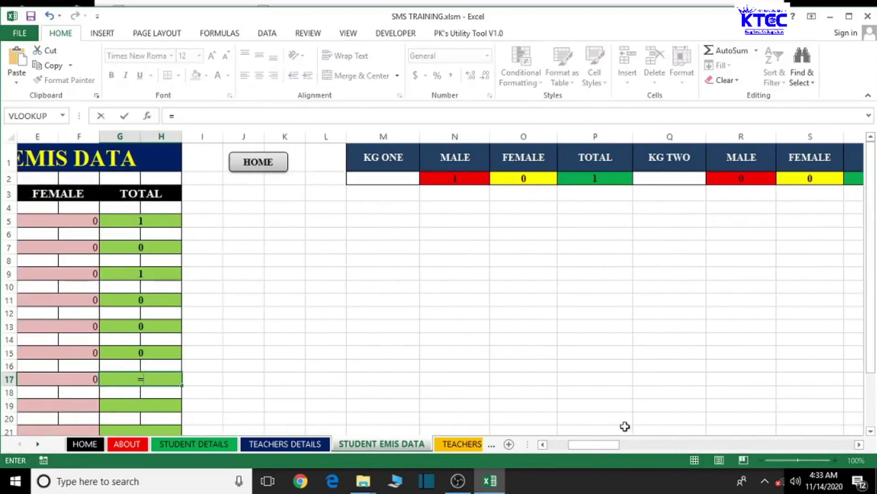
pyautogui.moveTo(603, 447); pyautogui.dragTo(746, 443)
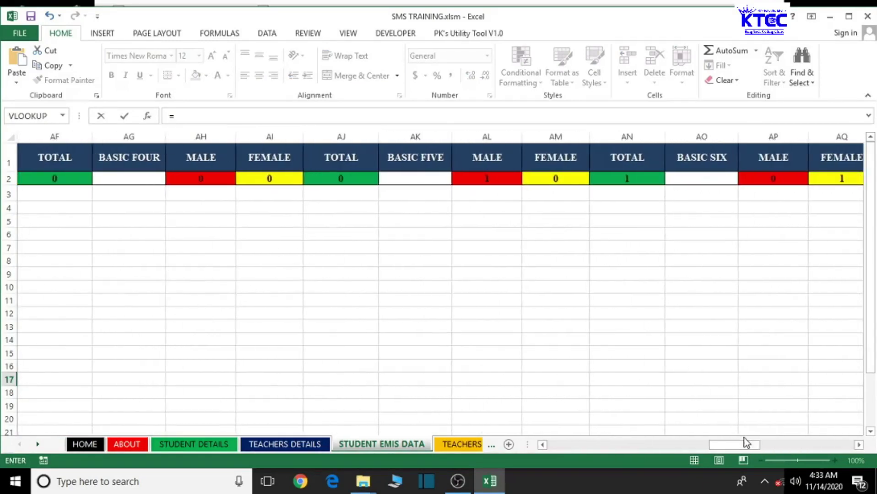
pyautogui.click(637, 180)
pyautogui.press('Return')
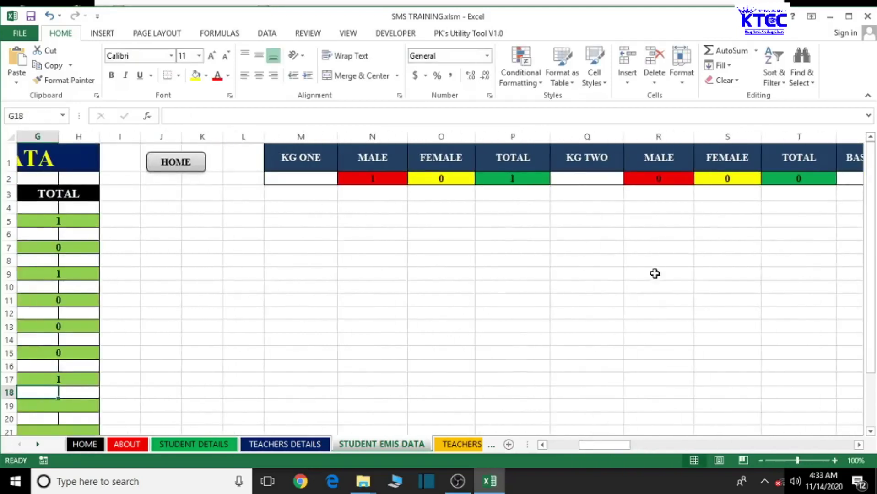
# - Link the BASIC SIX male cell C19 of the STUDENT EMIS DATA table to the BASIC SIX male count in AP2
pyautogui.moveTo(607, 447); pyautogui.dragTo(572, 446)
pyautogui.scroll(-2, 372, 382)
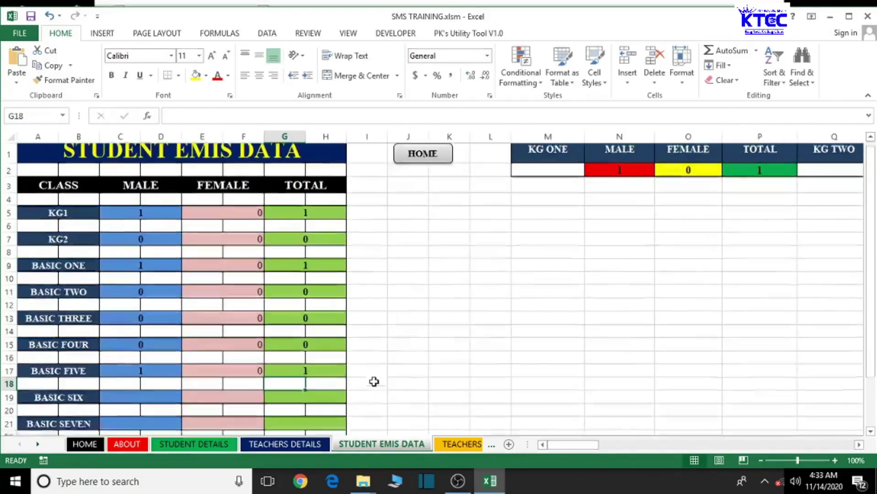
pyautogui.click(148, 309)
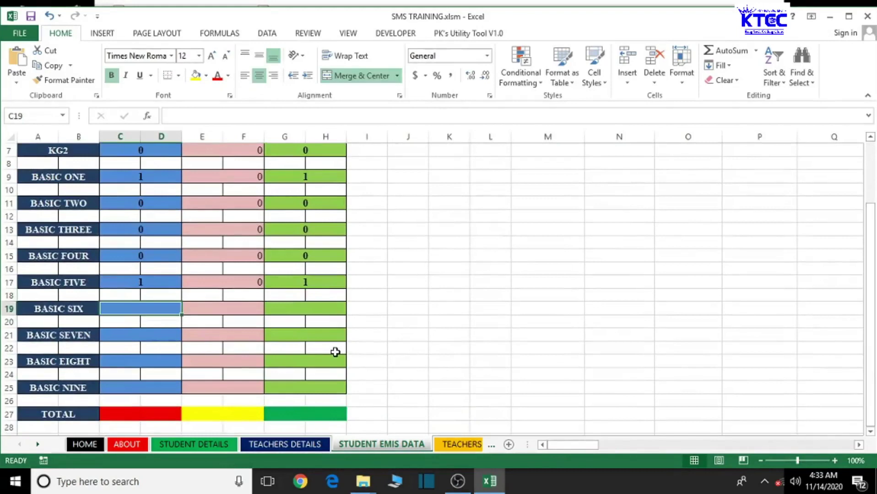
pyautogui.write('=')
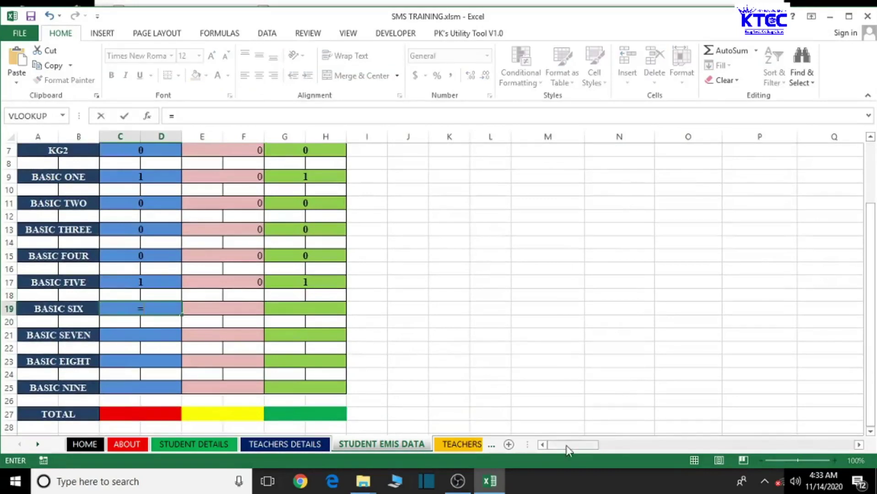
pyautogui.moveTo(567, 450)
pyautogui.mouseDown()
pyautogui.moveTo(713, 449)
pyautogui.moveTo(560, 437)
pyautogui.mouseUp()
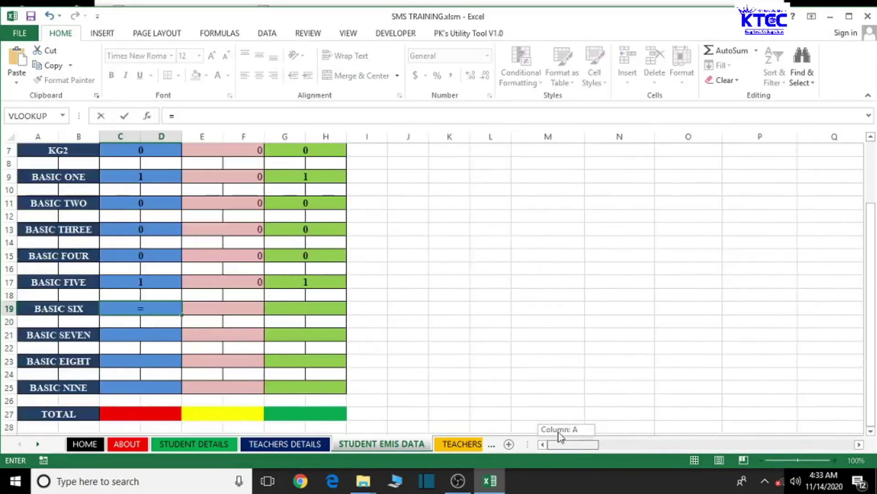
pyautogui.moveTo(872, 291); pyautogui.dragTo(872, 228)
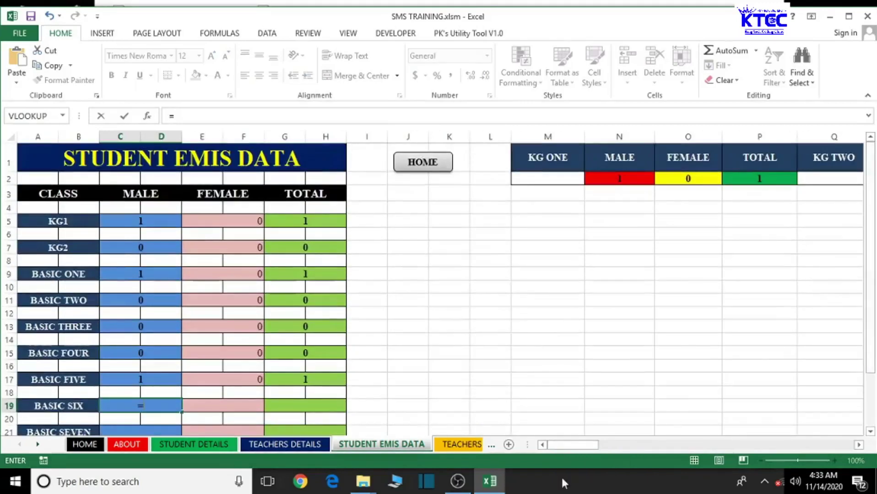
pyautogui.moveTo(569, 446); pyautogui.dragTo(681, 446)
pyautogui.moveTo(731, 442); pyautogui.dragTo(763, 441)
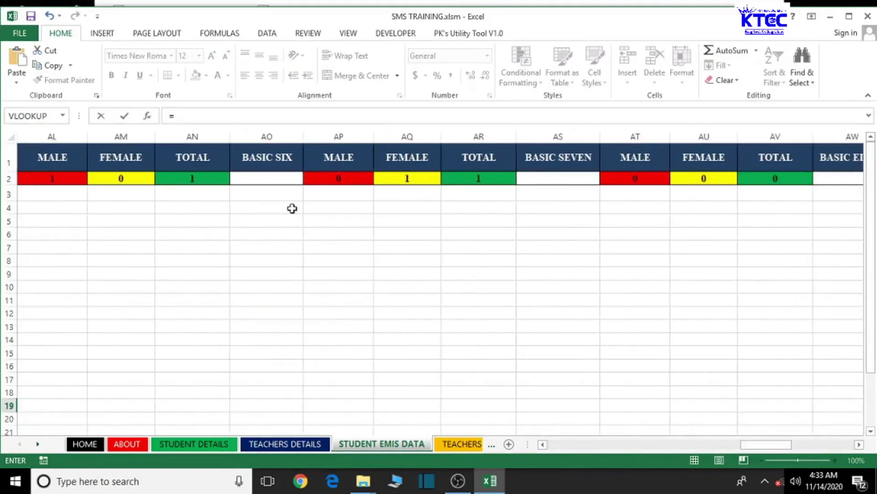
pyautogui.click(345, 184)
pyautogui.press('Return')
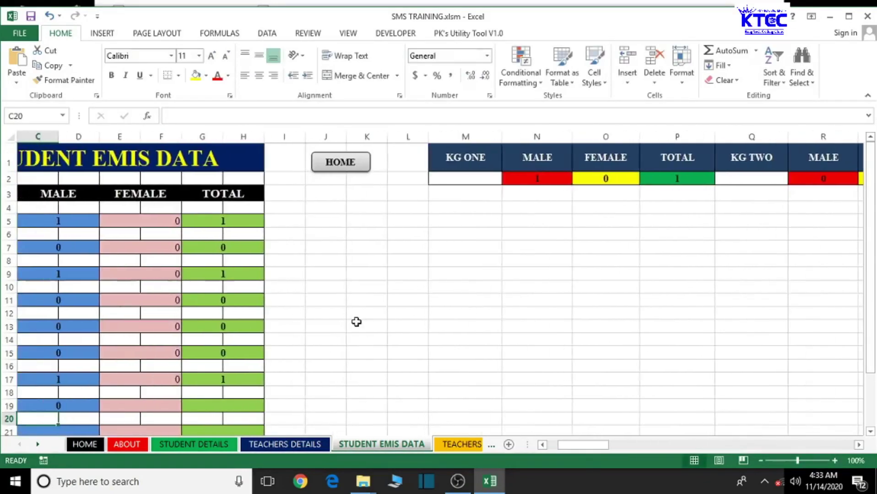
# - Link the BASIC SIX female cell E19 of the STUDENT EMIS DATA table to the BASIC SIX female count in AQ2
pyautogui.click(159, 407)
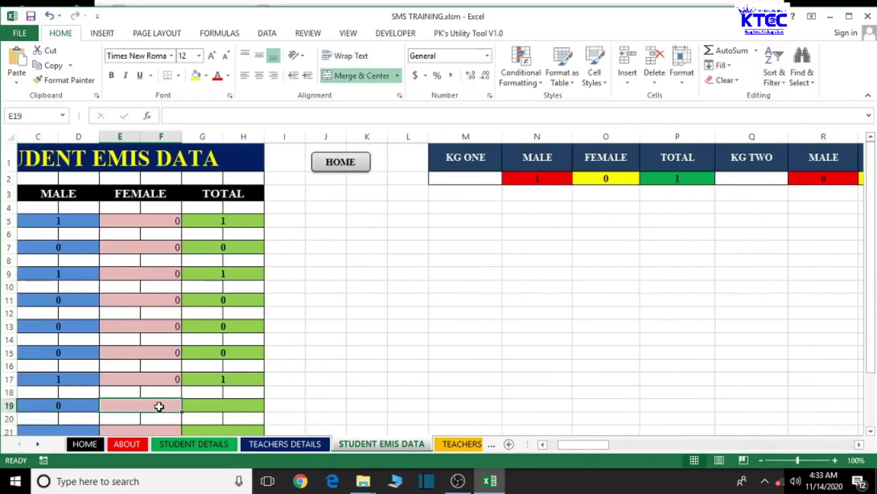
pyautogui.write('=')
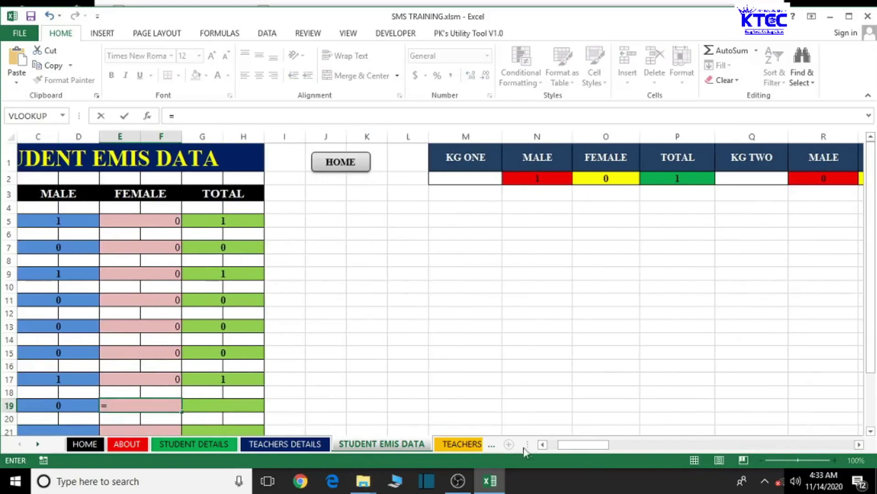
pyautogui.moveTo(564, 446); pyautogui.dragTo(723, 433)
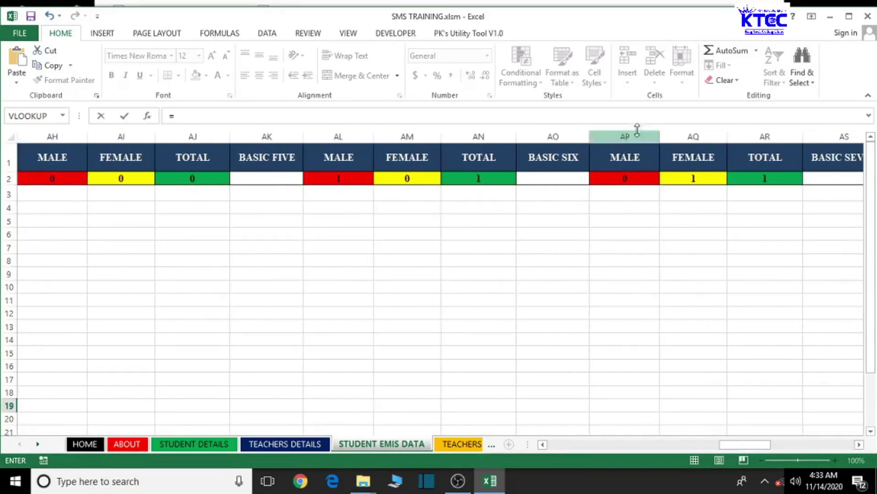
pyautogui.click(689, 182)
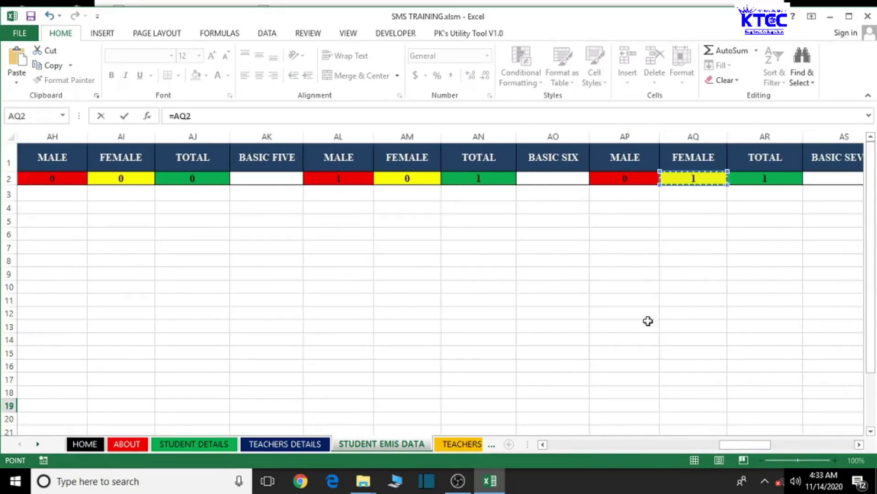
pyautogui.press('Return')
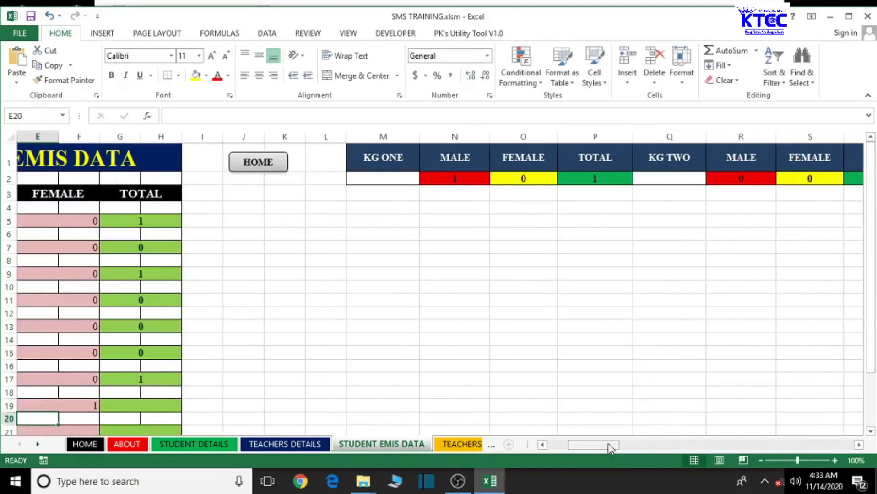
# - Link the BASIC SIX total cell G19 of the STUDENT EMIS DATA table to the BASIC SIX total in AR2
pyautogui.moveTo(607, 450); pyautogui.dragTo(588, 446)
pyautogui.click(316, 406)
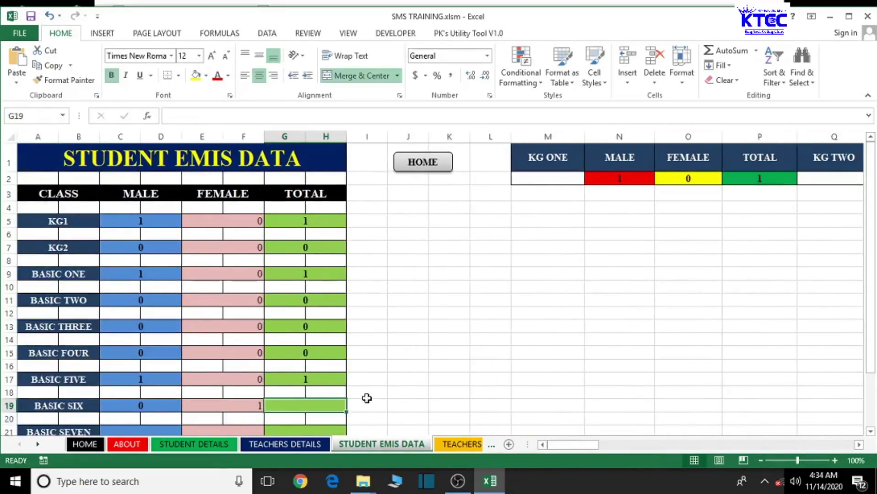
pyautogui.write('=')
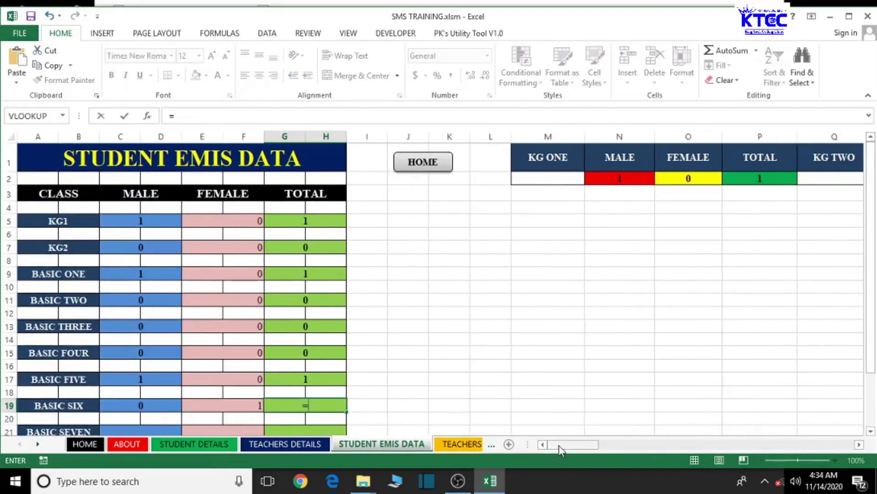
pyautogui.moveTo(561, 450); pyautogui.dragTo(742, 444)
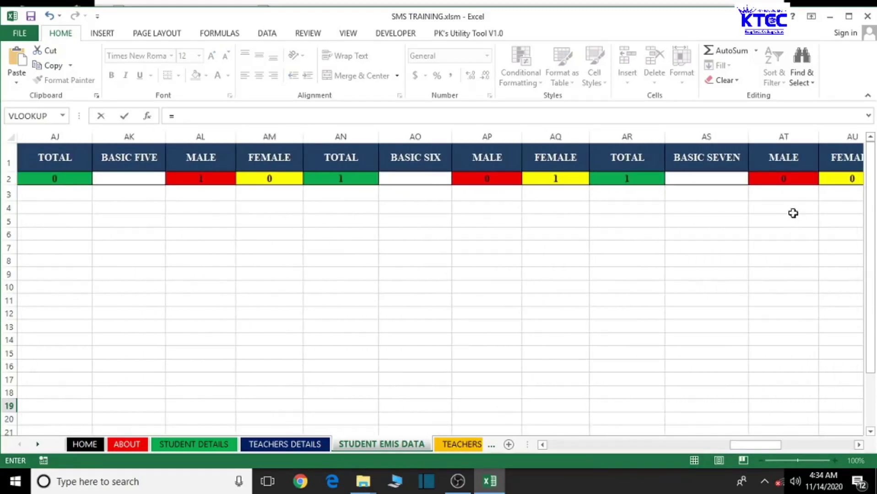
pyautogui.click(641, 185)
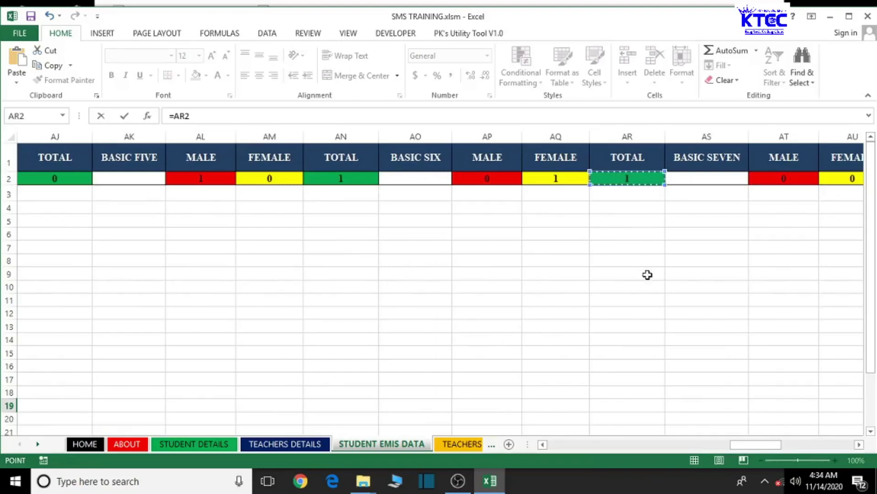
pyautogui.press('Return')
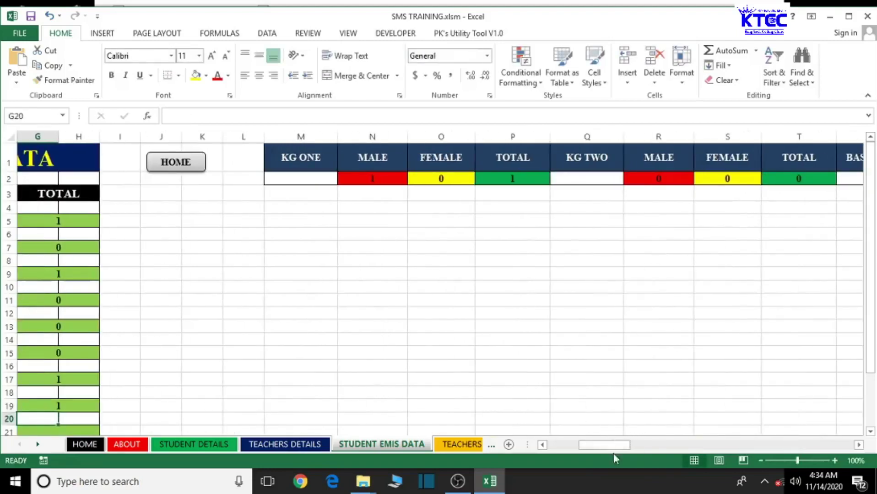
# - Link the BASIC SEVEN male cell C21 of the STUDENT EMIS DATA table to the BASIC SEVEN male count in AT2
pyautogui.moveTo(604, 445); pyautogui.dragTo(573, 445)
pyautogui.scroll(-1, 323, 358)
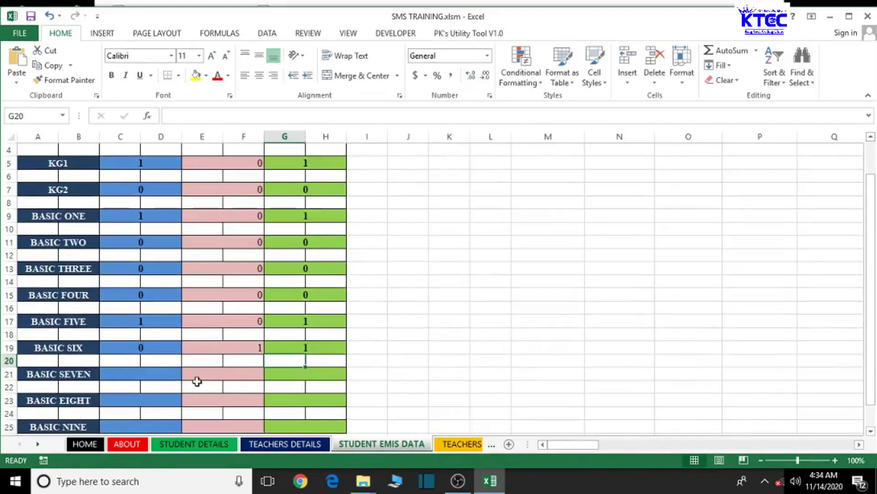
pyautogui.click(155, 378)
pyautogui.write('=')
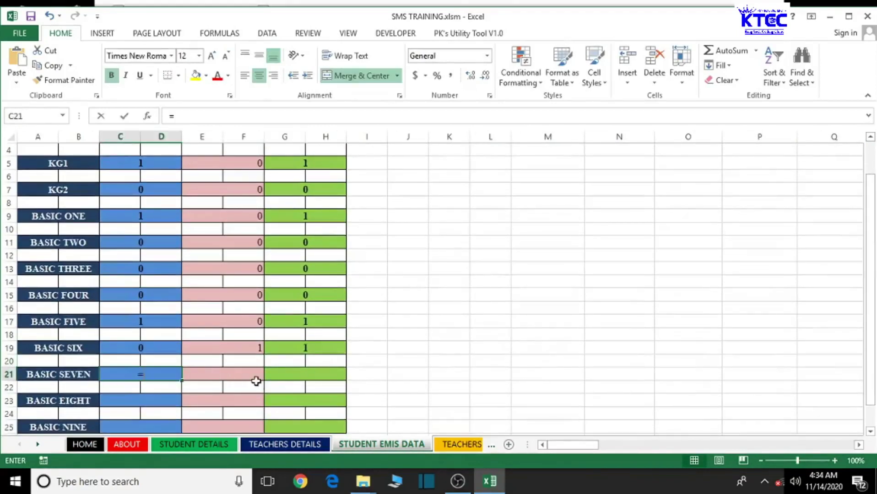
pyautogui.moveTo(558, 446); pyautogui.dragTo(783, 447)
pyautogui.scroll(1, 556, 314)
pyautogui.click(505, 179)
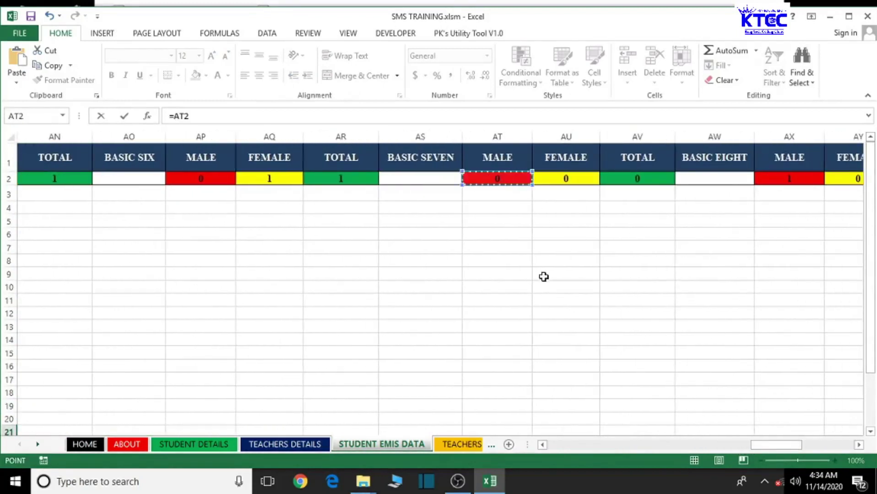
pyautogui.press('Return')
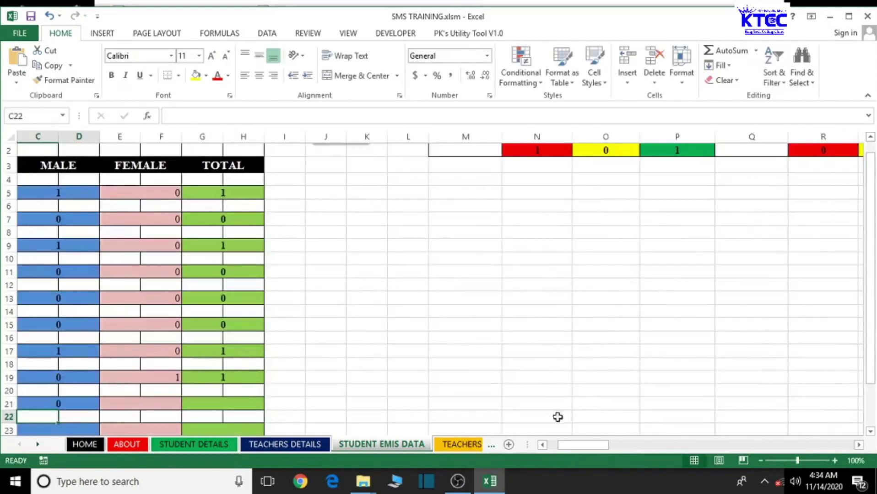
# - Link the BASIC SEVEN female cell E21 of the STUDENT EMIS DATA table to the BASIC SEVEN female count in AU2
pyautogui.moveTo(573, 446); pyautogui.dragTo(472, 401)
pyautogui.scroll(-1, 412, 401)
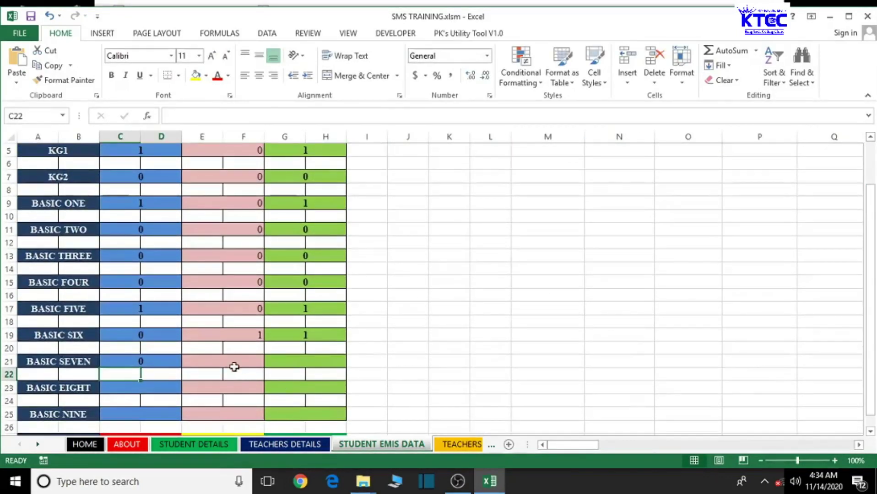
pyautogui.click(234, 366)
pyautogui.write('=')
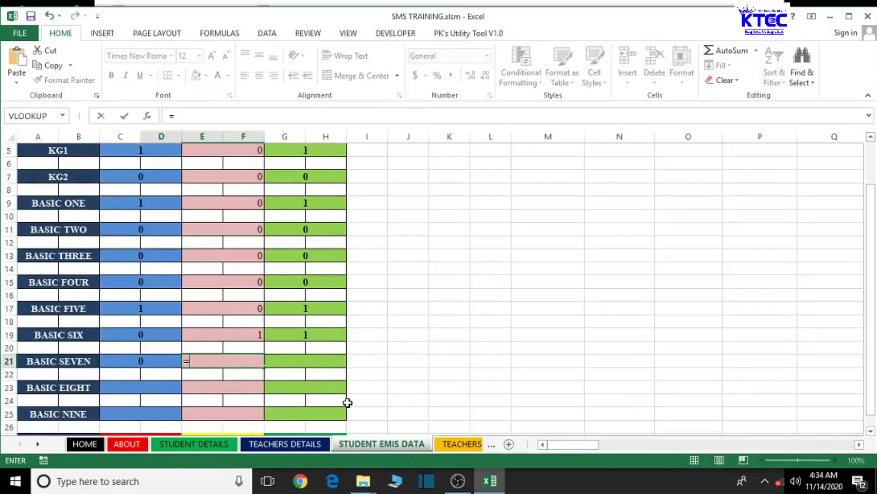
pyautogui.moveTo(578, 445); pyautogui.dragTo(619, 395)
pyautogui.scroll(2, 618, 396)
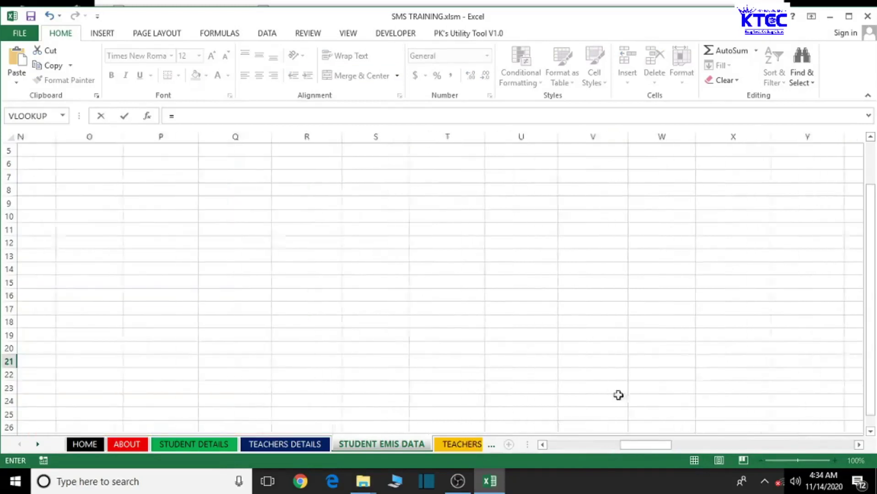
pyautogui.moveTo(646, 447); pyautogui.dragTo(777, 445)
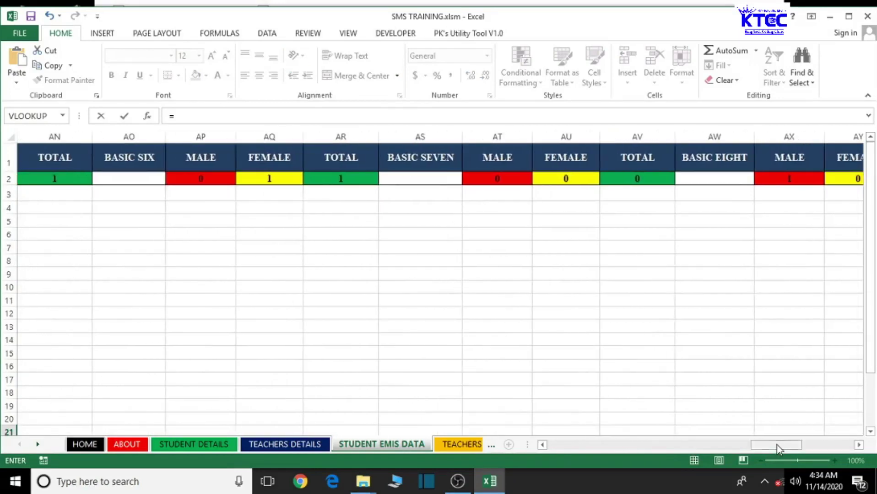
pyautogui.click(573, 177)
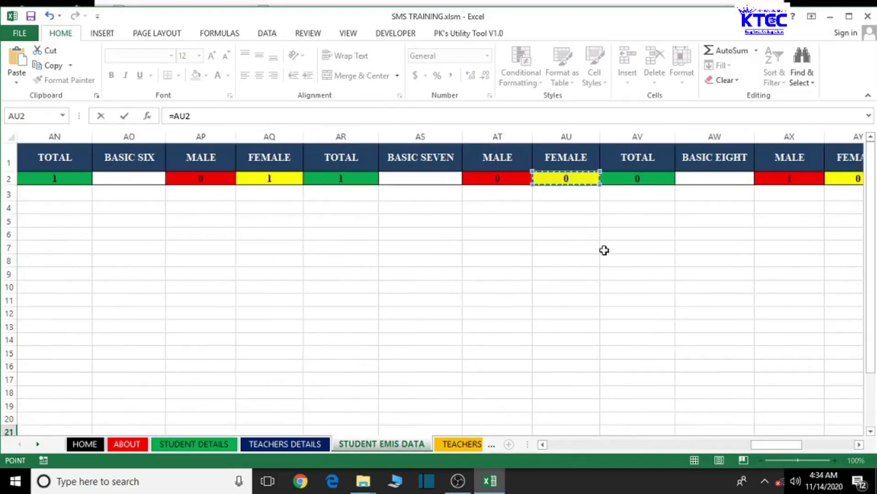
pyautogui.press('Return')
# - Link the BASIC SEVEN total cell G21 of the STUDENT EMIS DATA table to the BASIC SEVEN total in AV2
pyautogui.moveTo(620, 444); pyautogui.dragTo(591, 447)
pyautogui.scroll(-1, 362, 381)
pyautogui.click(332, 365)
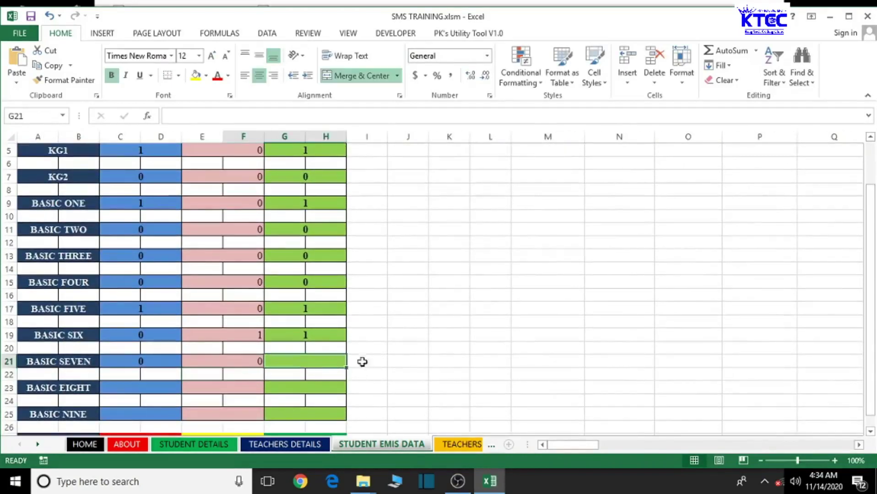
pyautogui.write('=')
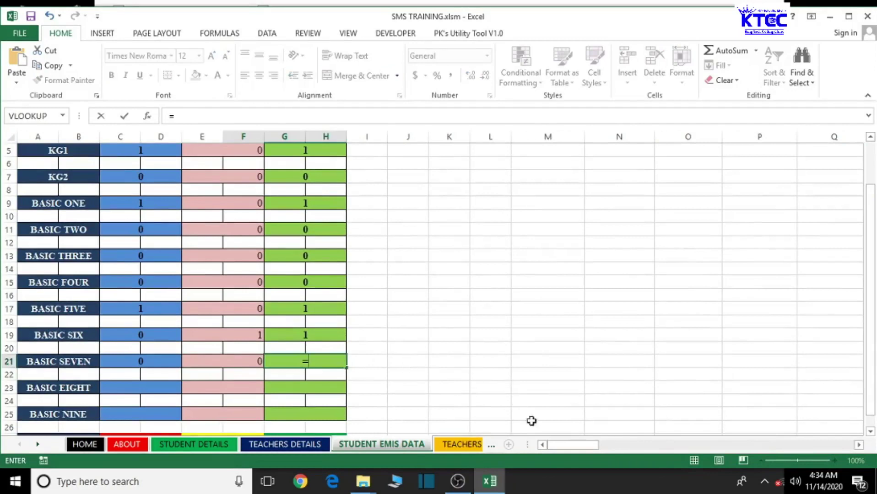
pyautogui.moveTo(560, 442); pyautogui.dragTo(787, 450)
pyautogui.scroll(2, 479, 316)
pyautogui.click(559, 178)
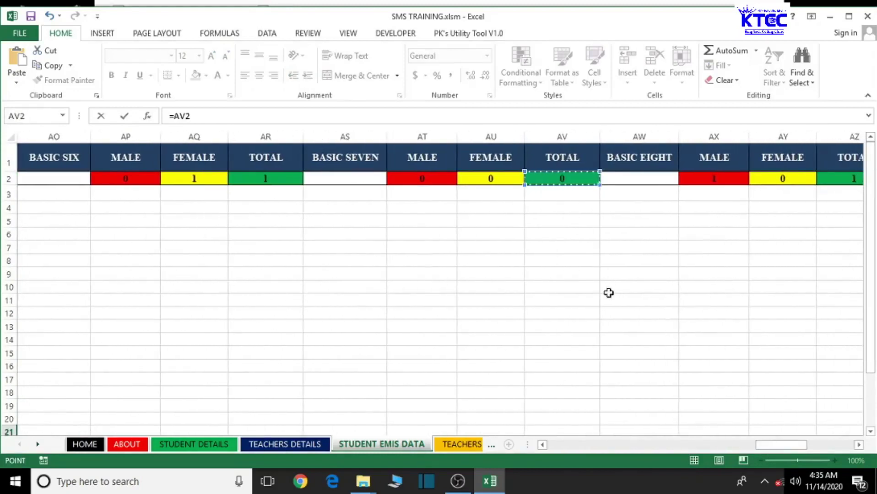
pyautogui.press('Return')
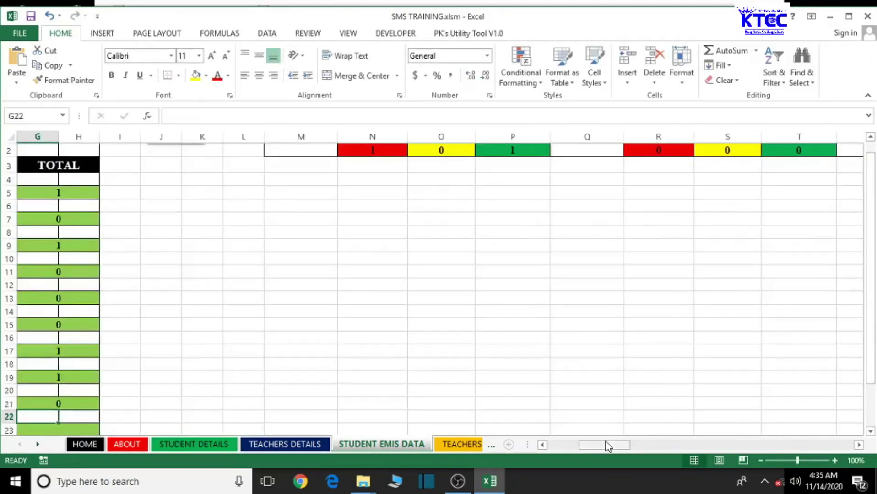
# - Link the BASIC EIGHT male cell C23 of the STUDENT EMIS DATA table to the BASIC EIGHT male count in AX2
pyautogui.moveTo(608, 446); pyautogui.dragTo(545, 447)
pyautogui.scroll(-2, 476, 431)
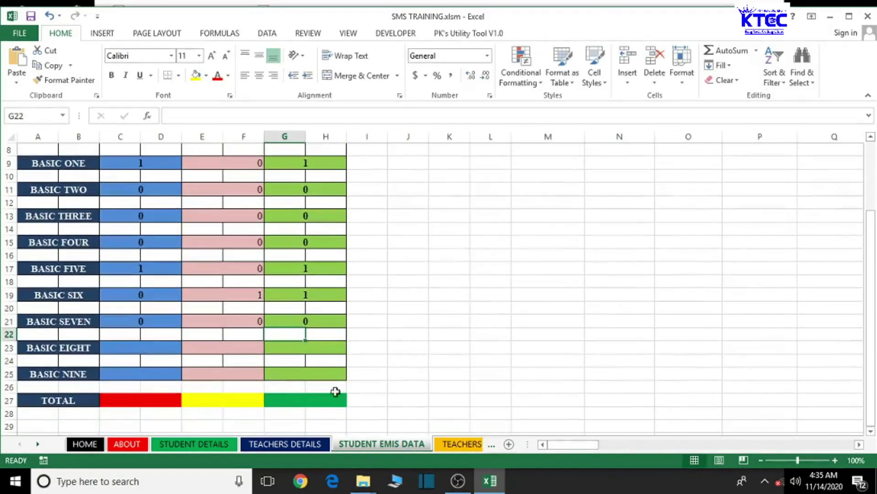
pyautogui.click(128, 354)
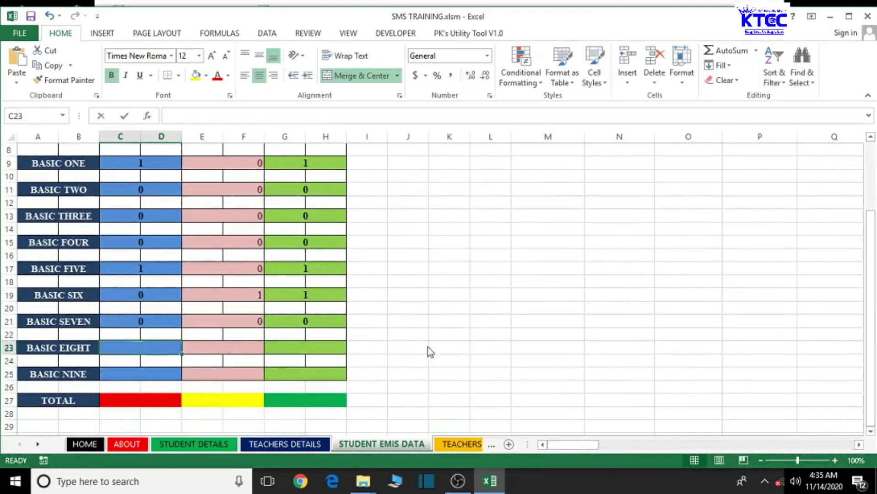
pyautogui.write('=')
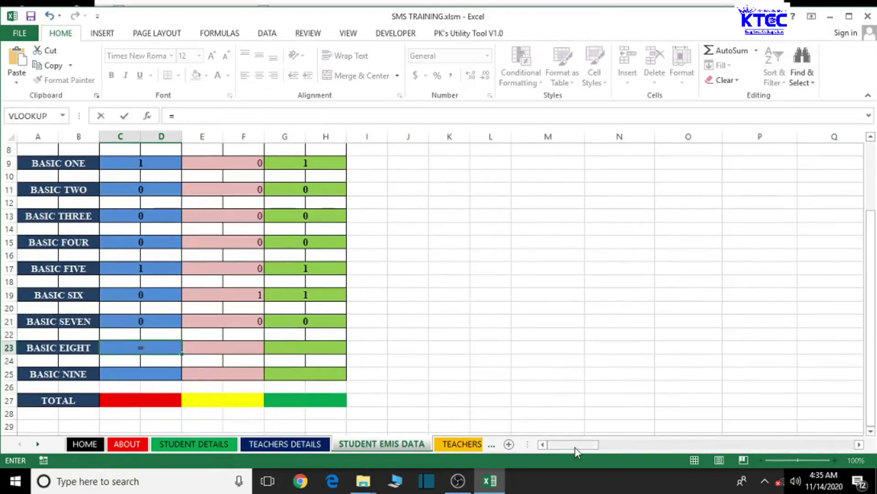
pyautogui.moveTo(575, 447); pyautogui.dragTo(791, 447)
pyautogui.scroll(3, 608, 417)
pyautogui.click(516, 184)
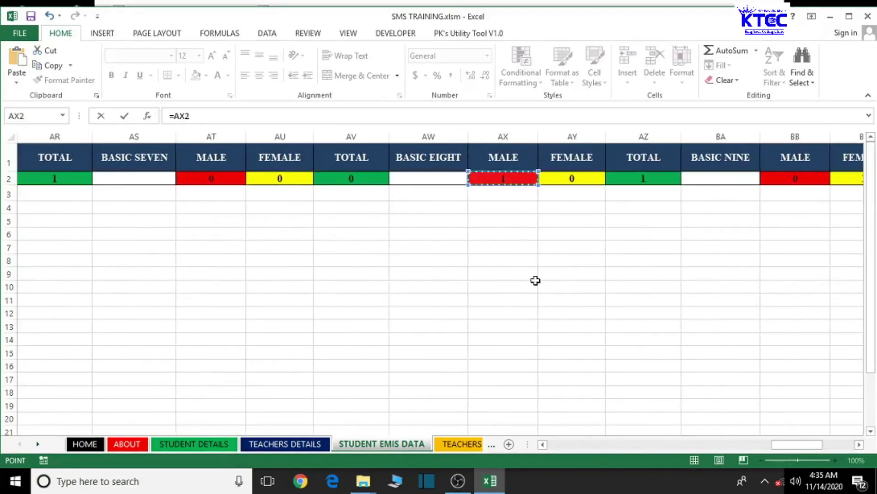
pyautogui.press('Return')
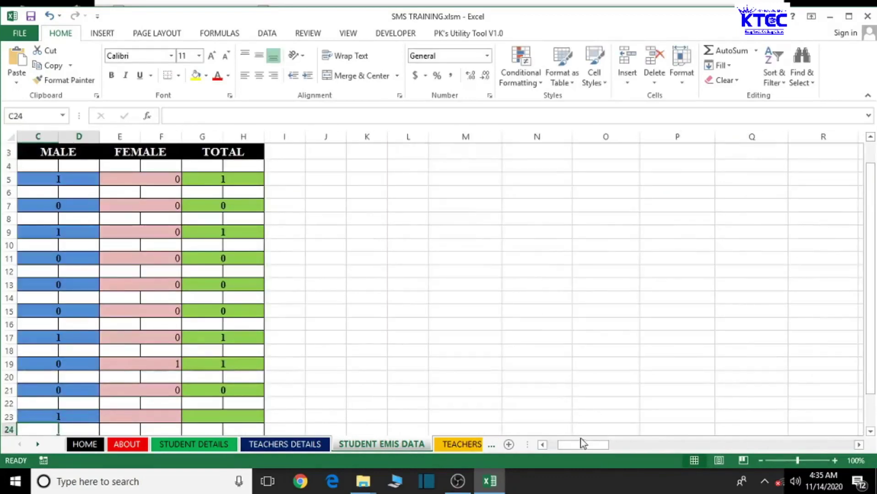
# - Link the BASIC EIGHT female cell E23 of the STUDENT EMIS DATA table to the BASIC EIGHT female count in AY2
pyautogui.moveTo(583, 443); pyautogui.dragTo(570, 449)
pyautogui.scroll(-1, 488, 413)
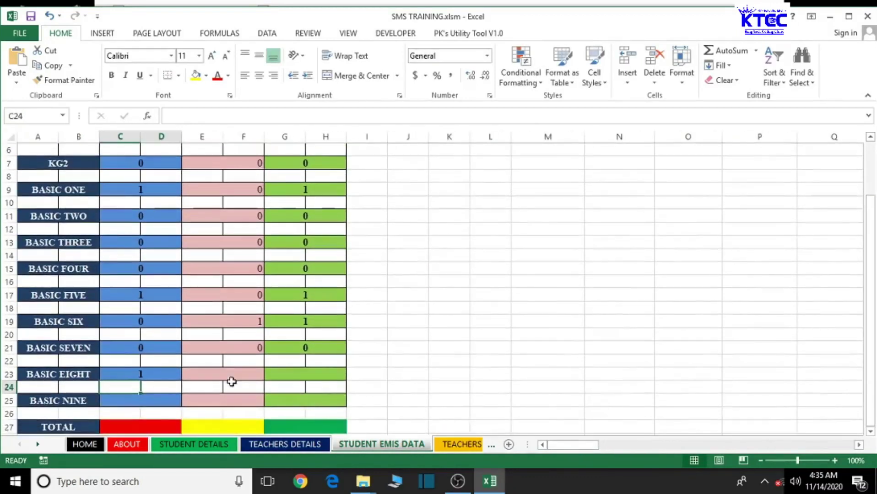
pyautogui.click(232, 377)
pyautogui.write('=')
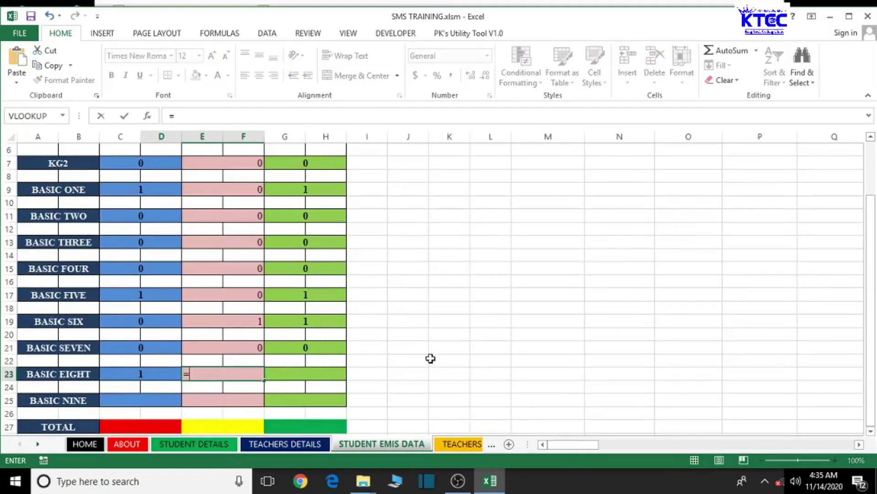
pyautogui.moveTo(558, 446); pyautogui.dragTo(628, 417)
pyautogui.scroll(2, 603, 375)
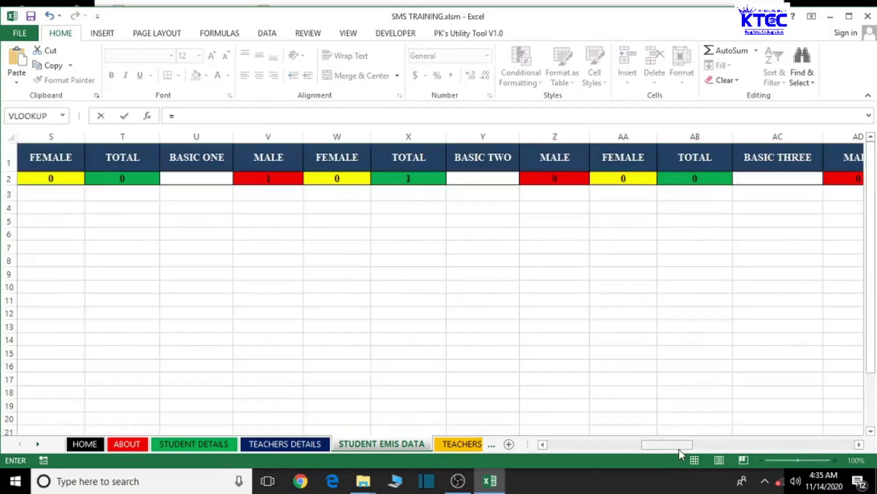
pyautogui.moveTo(678, 450); pyautogui.dragTo(806, 433)
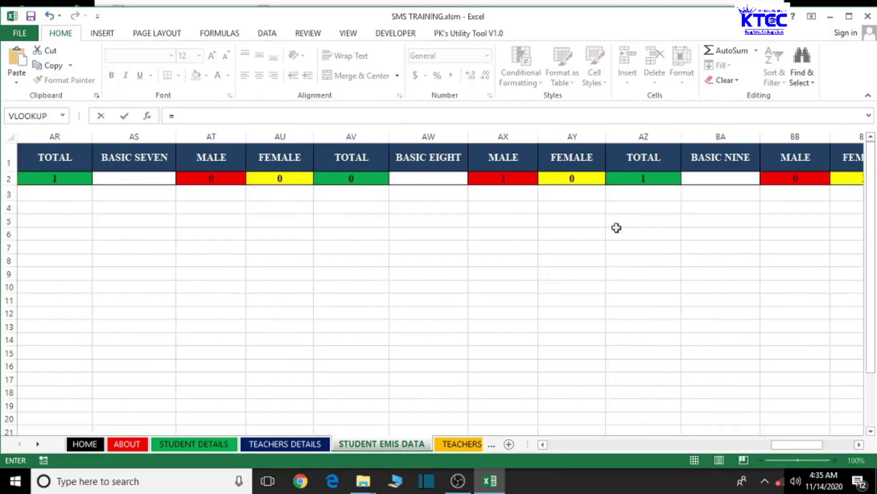
pyautogui.click(576, 179)
pyautogui.press('Return')
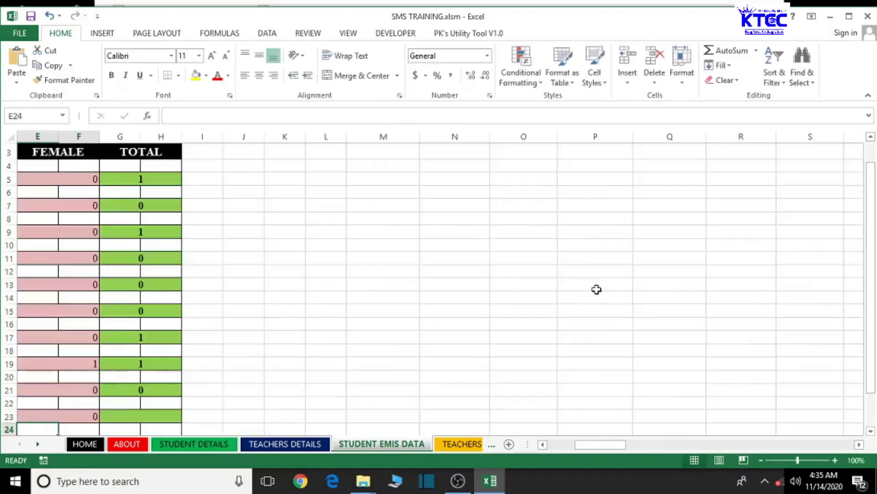
# - Link the BASIC EIGHT total cell G23 of the STUDENT EMIS DATA table to the BASIC EIGHT total in AZ2
pyautogui.scroll(-3, 596, 290)
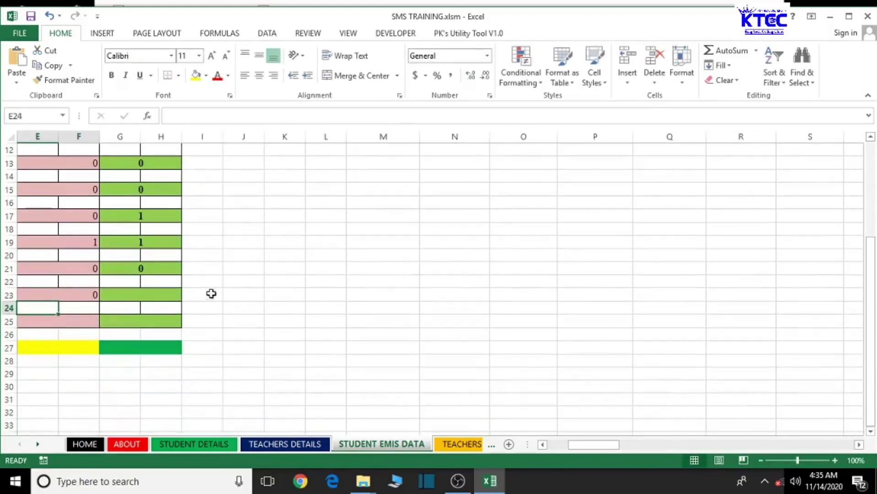
pyautogui.click(139, 292)
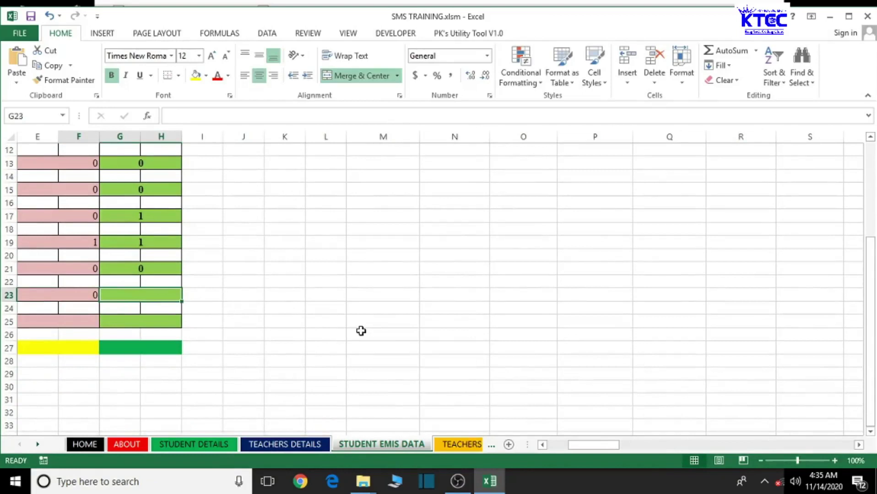
pyautogui.write('=')
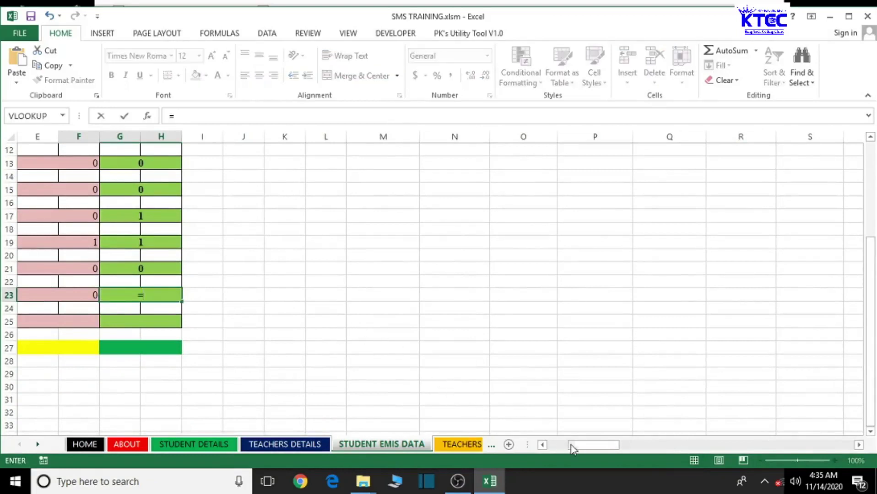
pyautogui.moveTo(572, 446); pyautogui.dragTo(821, 446)
pyautogui.click(499, 182)
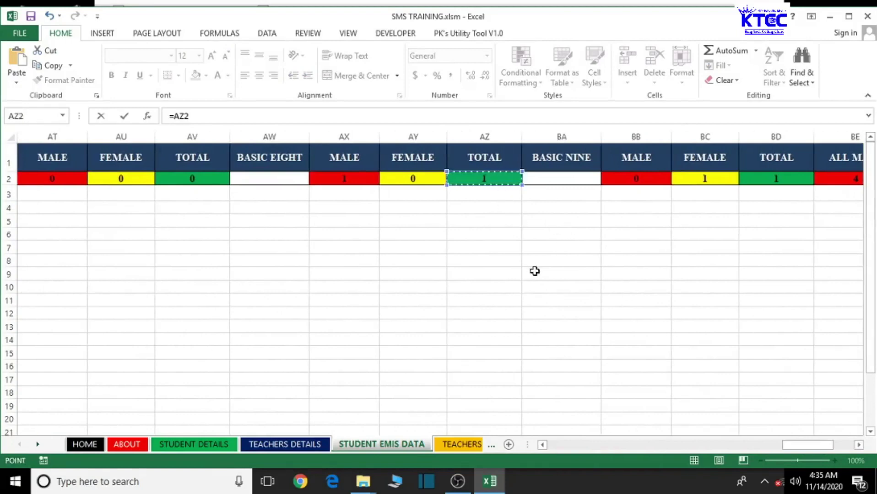
pyautogui.press('Return')
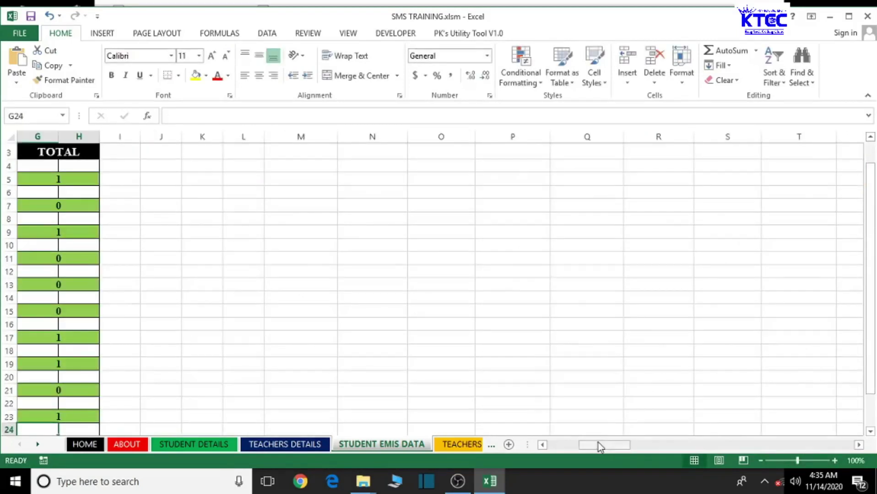
# - Link the BASIC NINE male cell C25 of the STUDENT EMIS DATA table to the BASIC NINE male count in BB2
pyautogui.moveTo(600, 446); pyautogui.dragTo(497, 434)
pyautogui.scroll(-3, 452, 399)
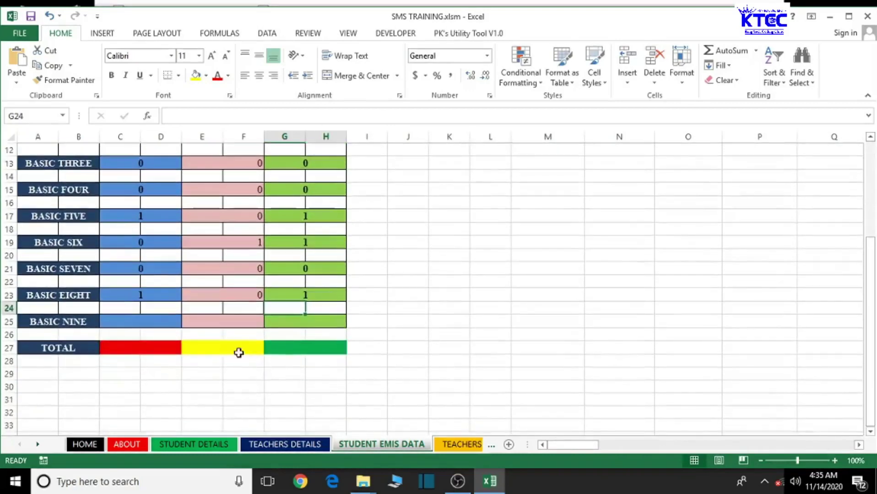
pyautogui.click(147, 322)
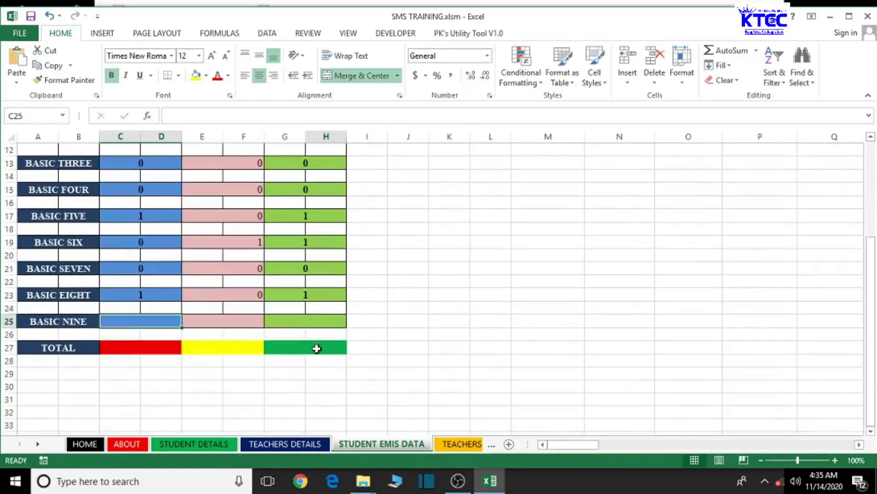
pyautogui.write('=')
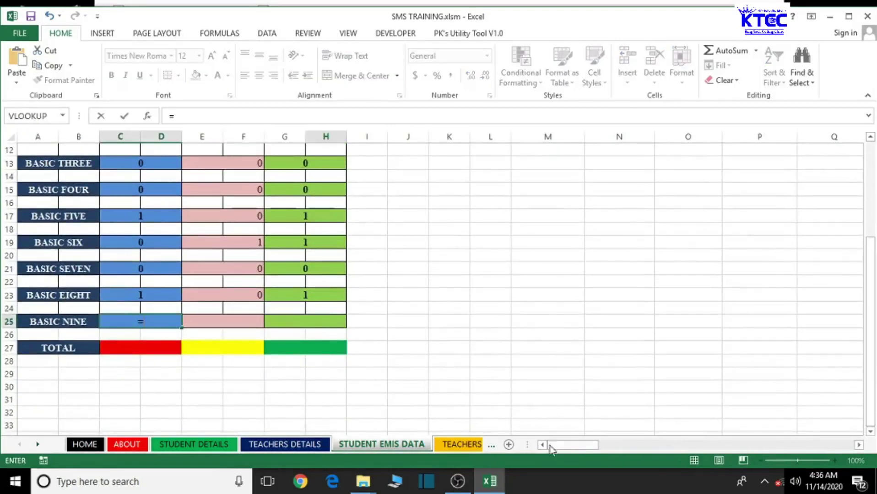
pyautogui.moveTo(558, 444); pyautogui.dragTo(831, 455)
pyautogui.scroll(4, 605, 392)
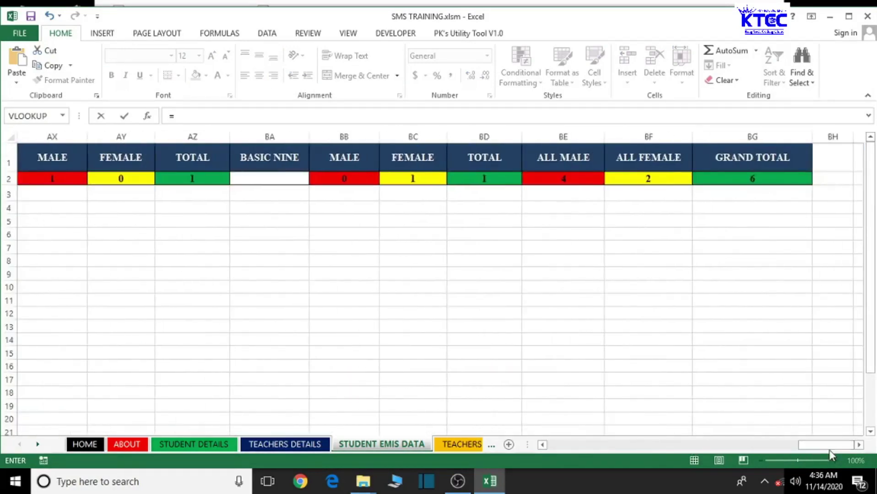
pyautogui.click(359, 179)
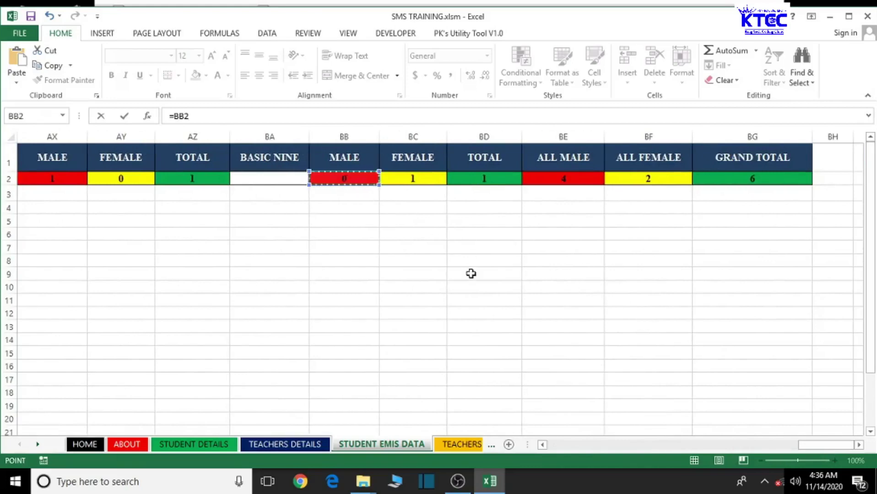
pyautogui.press('Return')
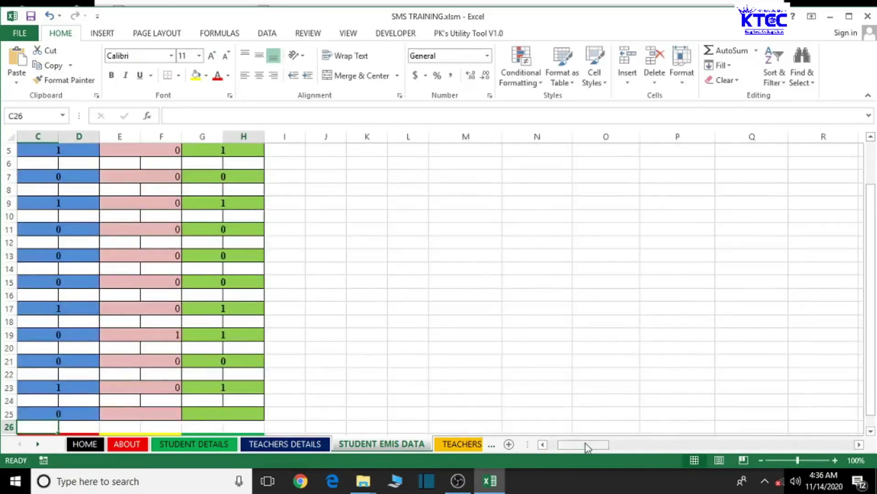
# - Link the BASIC NINE female cell E25 of the STUDENT EMIS DATA table to the BASIC NINE female count in BC2
pyautogui.moveTo(583, 447); pyautogui.dragTo(574, 447)
pyautogui.scroll(-2, 249, 336)
pyautogui.click(217, 335)
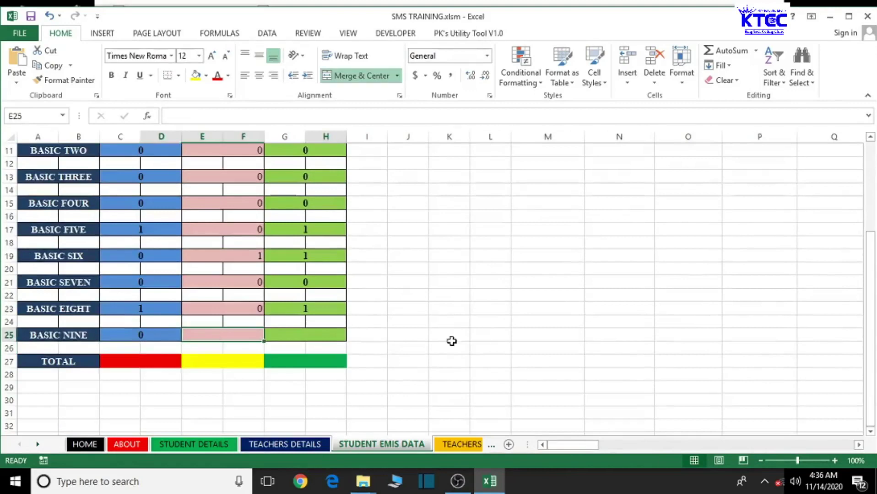
pyautogui.write('=')
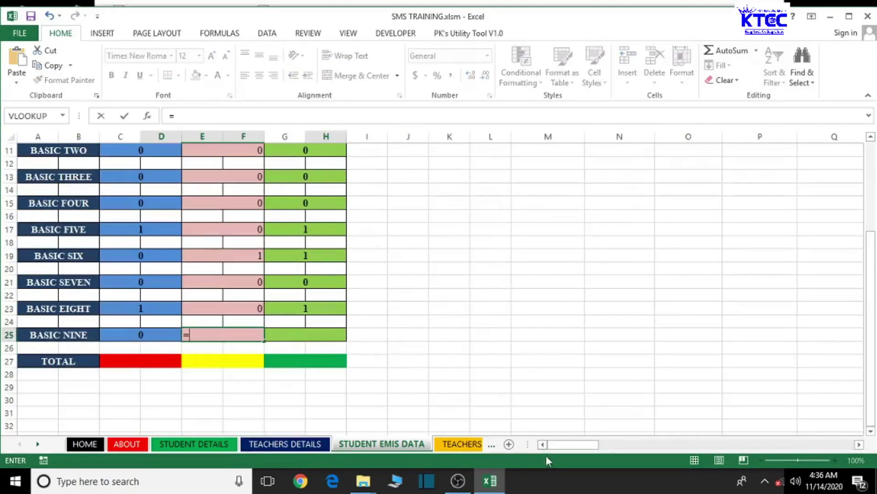
pyautogui.moveTo(570, 444); pyautogui.dragTo(859, 447)
pyautogui.scroll(4, 601, 341)
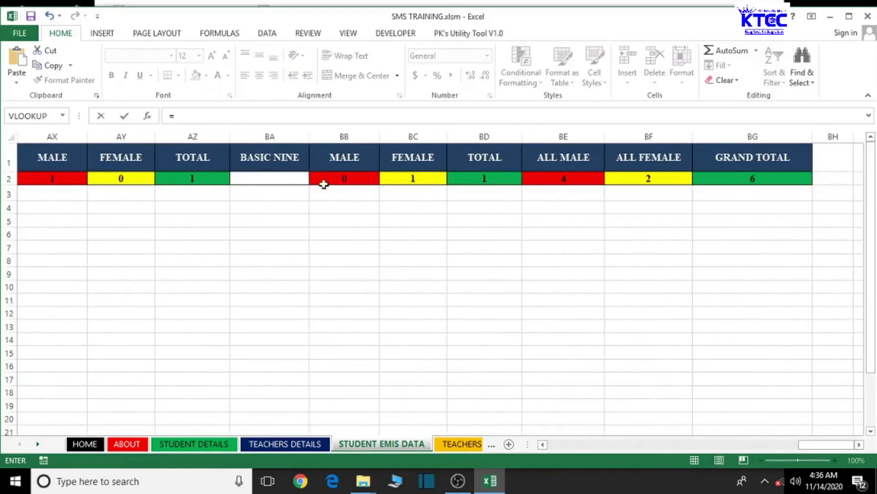
pyautogui.click(403, 183)
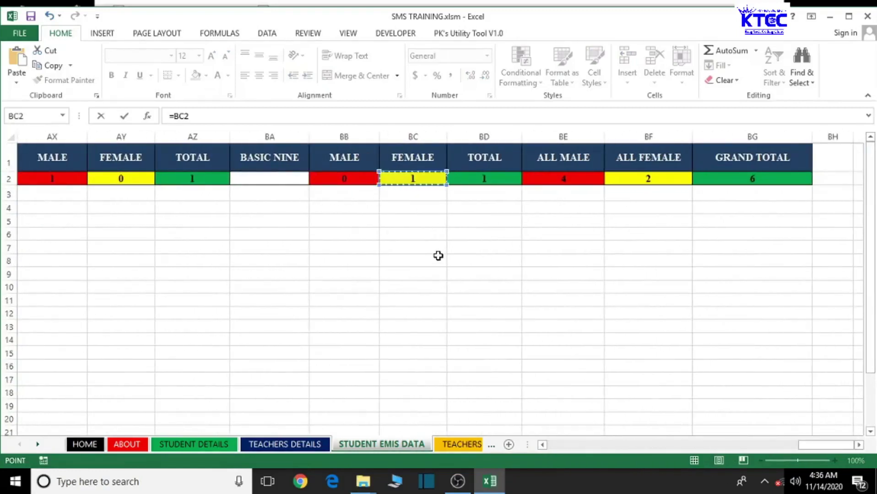
pyautogui.press('Return')
# - Link the BASIC NINE total cell G25 of the STUDENT EMIS DATA table to the BASIC NINE total in BD2
pyautogui.click(138, 410)
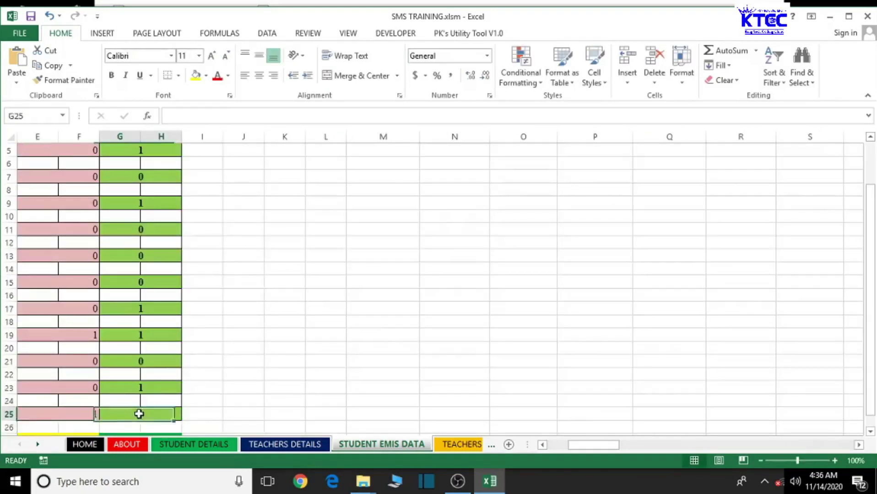
pyautogui.write('=')
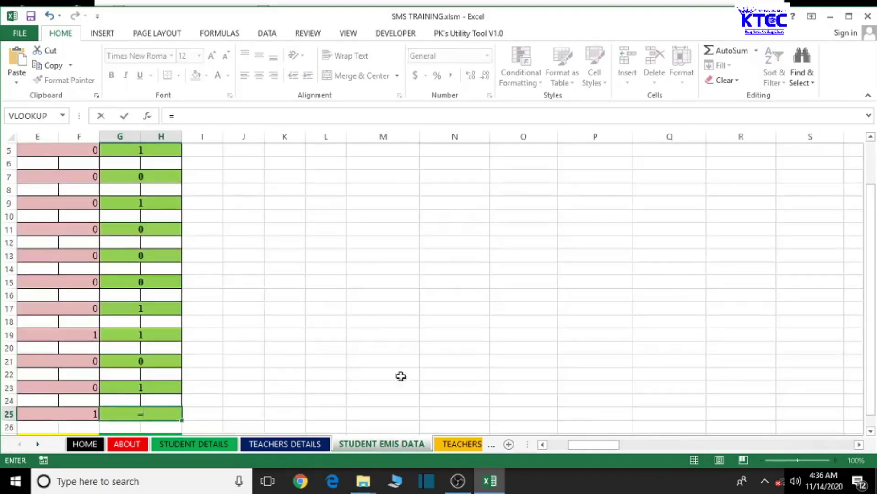
pyautogui.middleClick(629, 409)
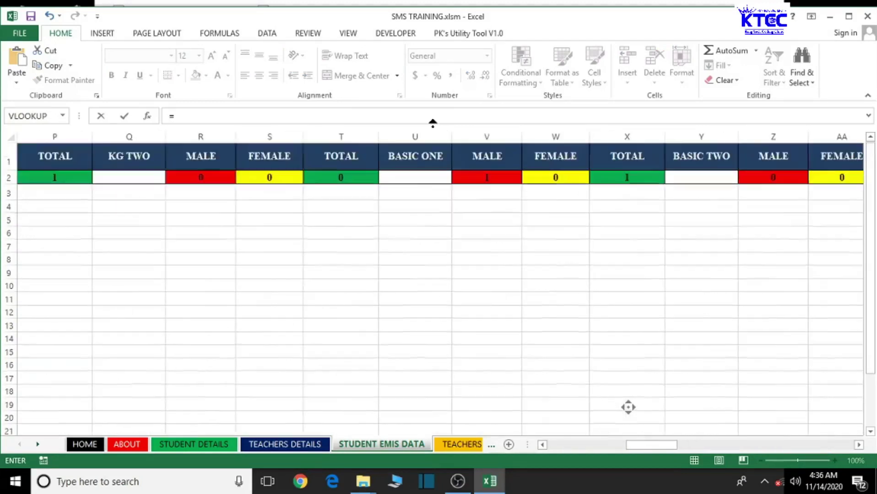
pyautogui.click(508, 22)
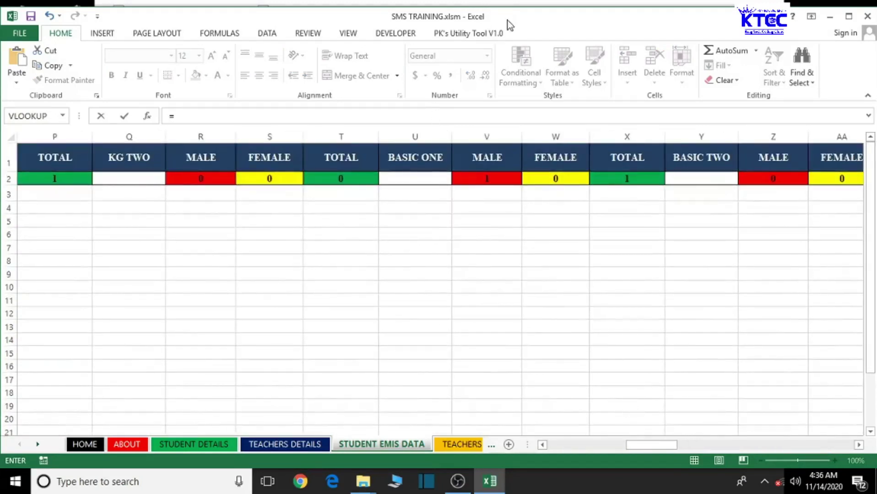
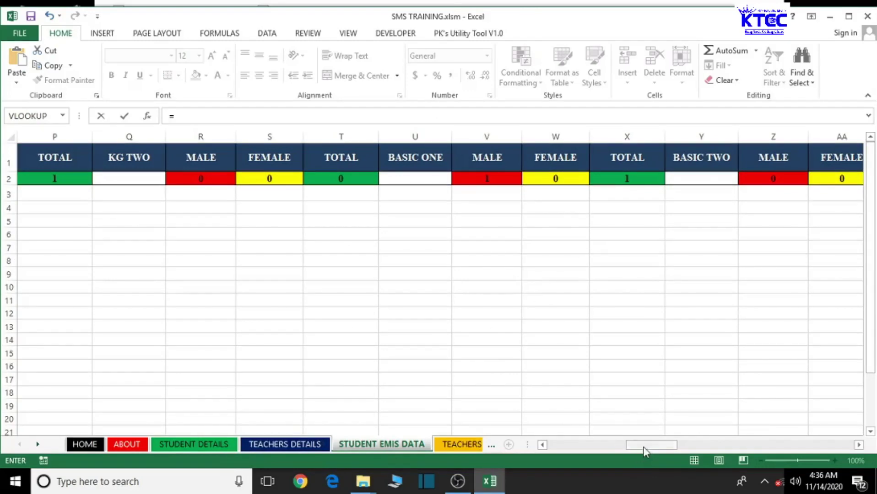
pyautogui.moveTo(643, 450); pyautogui.dragTo(564, 448)
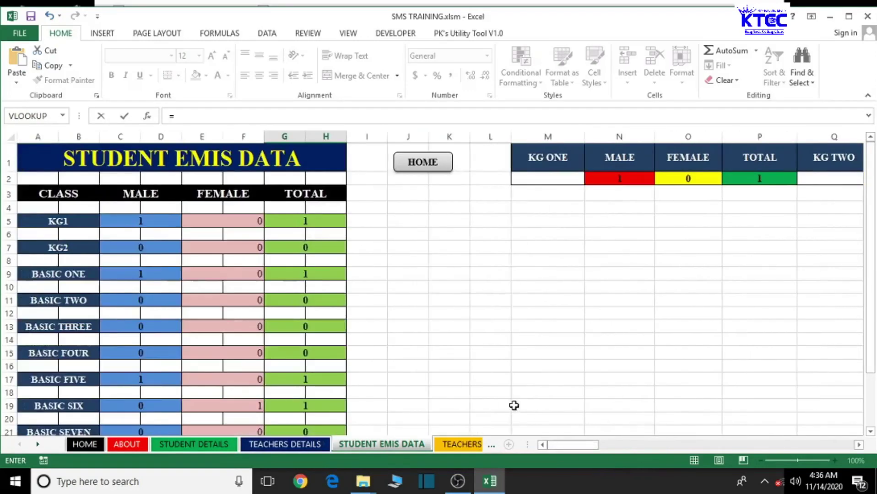
pyautogui.scroll(-1, 513, 406)
pyautogui.scroll(-1, 513, 406)
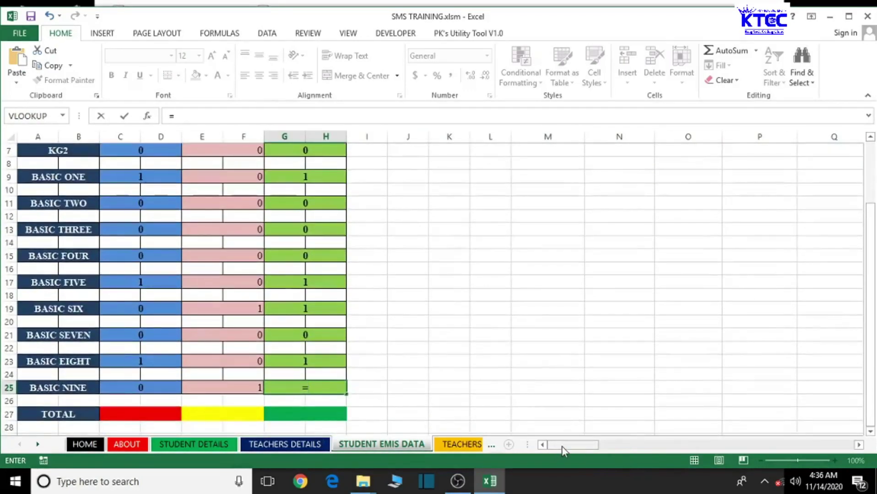
pyautogui.moveTo(563, 446); pyautogui.dragTo(814, 433)
pyautogui.scroll(2, 652, 370)
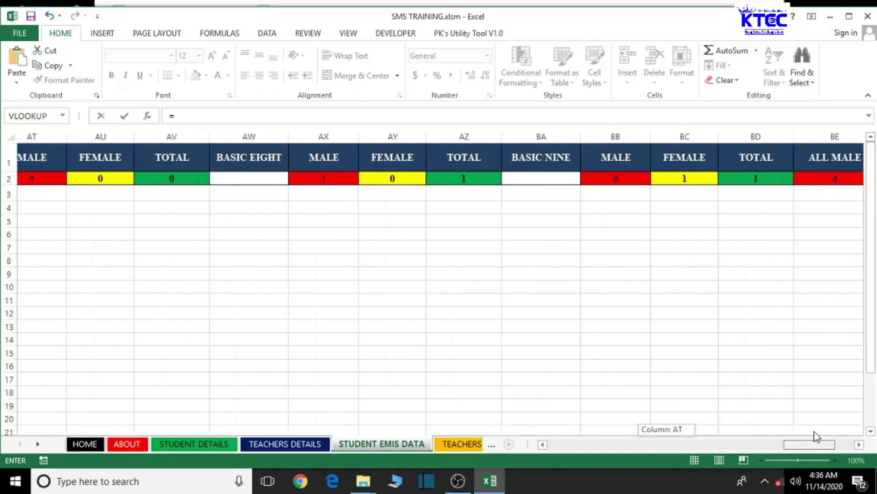
pyautogui.click(772, 178)
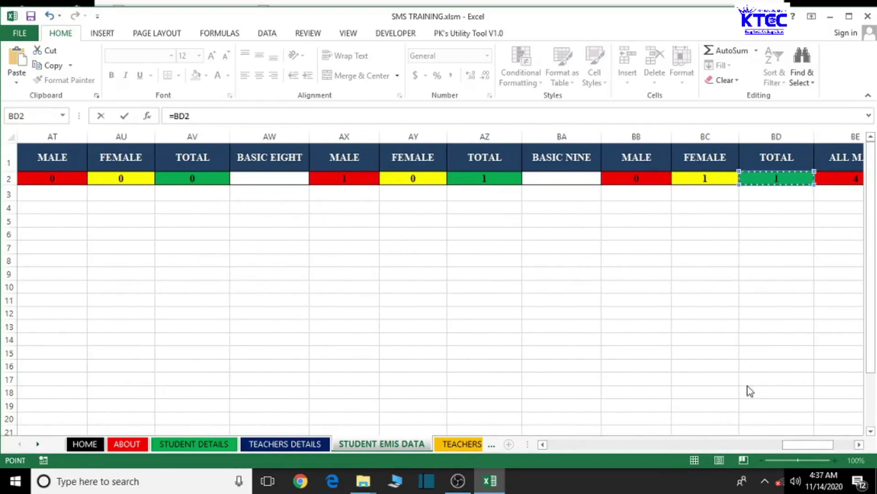
pyautogui.press('Return')
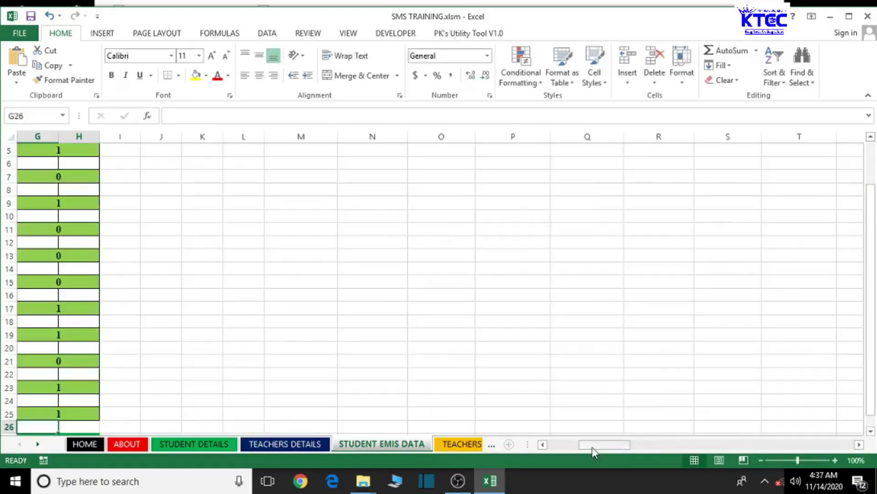
# - Link the male cell C27 in the table's TOTAL row to the ALL MALE count in BE2
pyautogui.moveTo(591, 447); pyautogui.dragTo(454, 391)
pyautogui.scroll(-2, 447, 385)
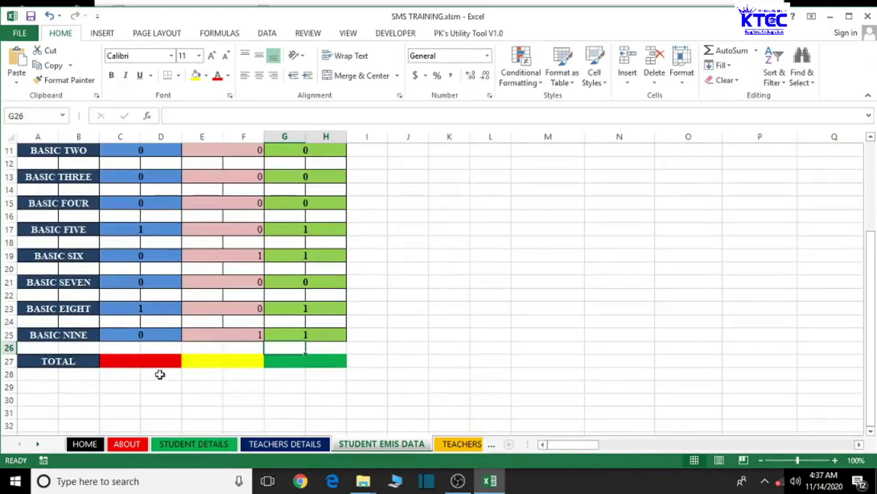
pyautogui.click(146, 366)
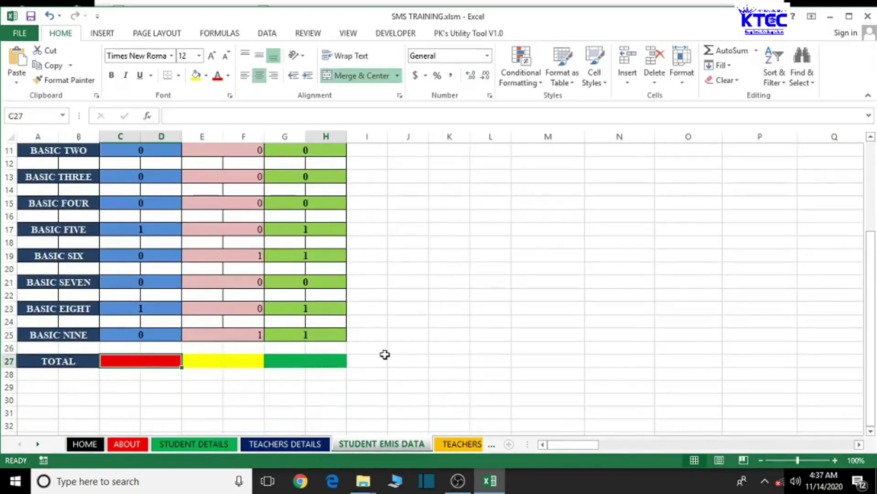
pyautogui.write('=')
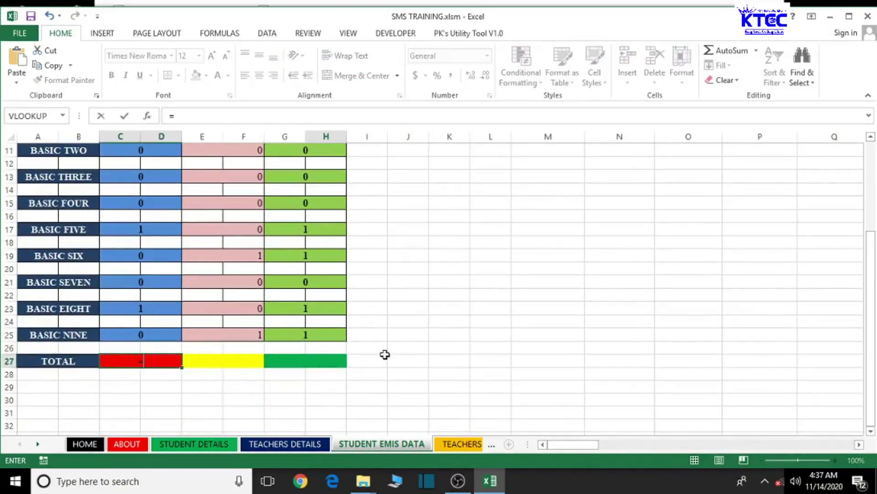
pyautogui.moveTo(571, 447); pyautogui.dragTo(811, 445)
pyautogui.scroll(3, 513, 326)
pyautogui.click(545, 179)
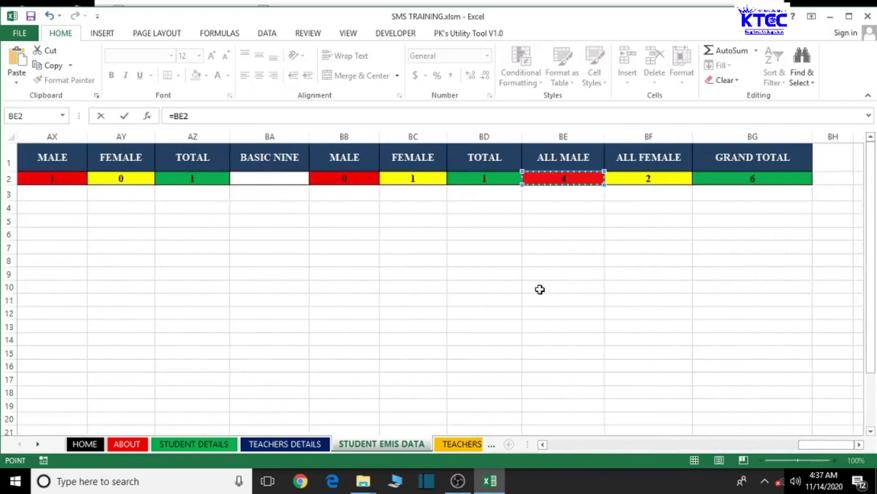
pyautogui.press('Return')
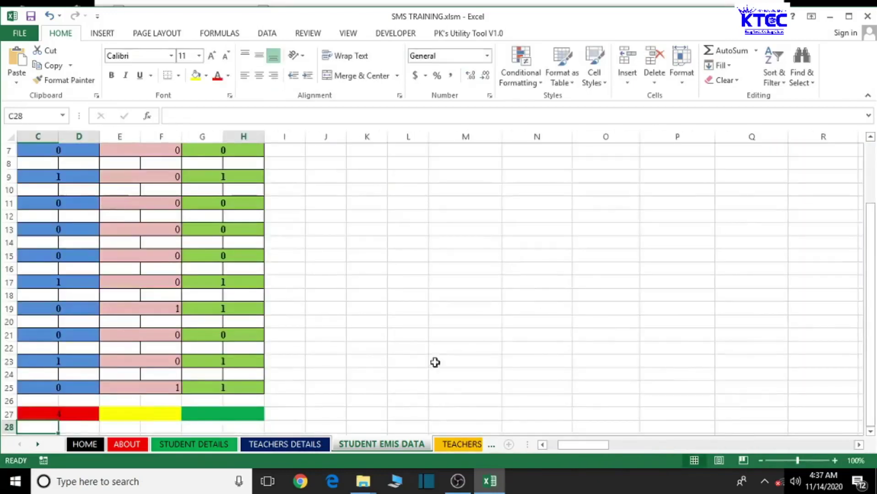
# - Link the female cell E27 in the table's TOTAL row to the ALL FEMALE count in BF2
pyautogui.click(132, 414)
pyautogui.write('=')
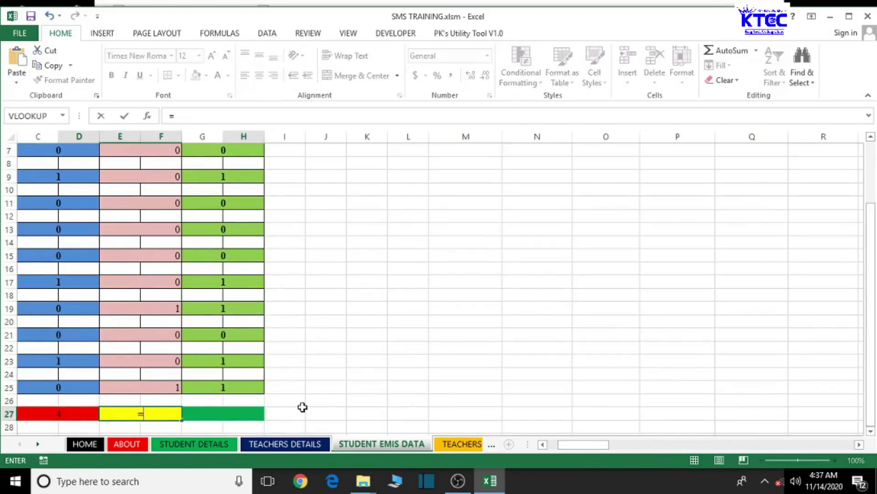
pyautogui.moveTo(571, 446); pyautogui.dragTo(797, 423)
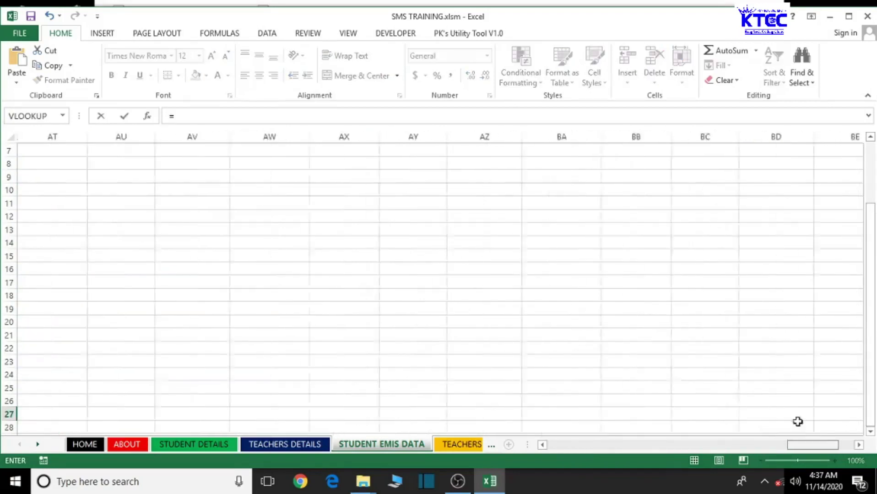
pyautogui.scroll(2, 665, 376)
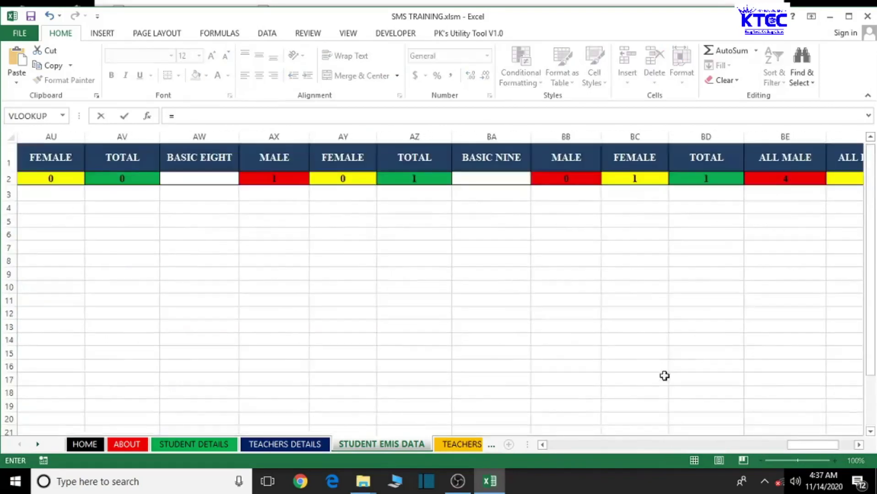
pyautogui.click(857, 445)
pyautogui.click(857, 445)
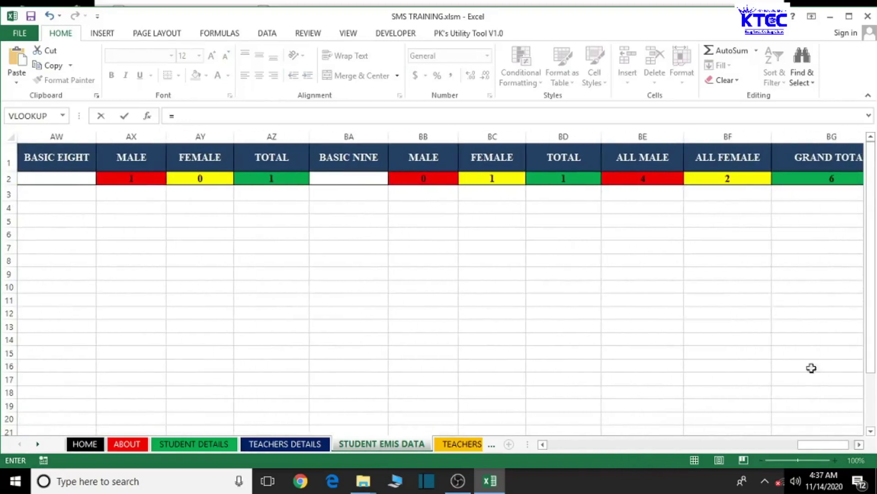
pyautogui.click(720, 179)
pyautogui.press('Return')
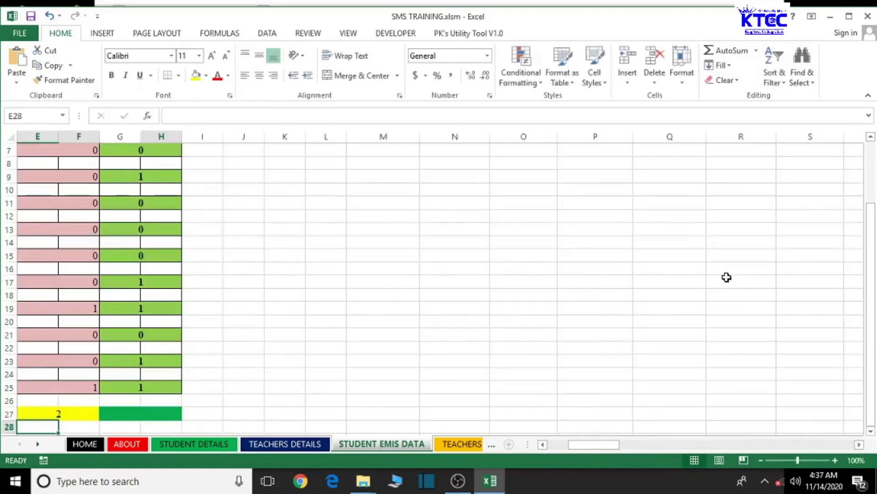
# - Link the overall total cell G27 in the table's TOTAL row to the GRAND TOTAL in BG2 and review the table
pyautogui.click(135, 417)
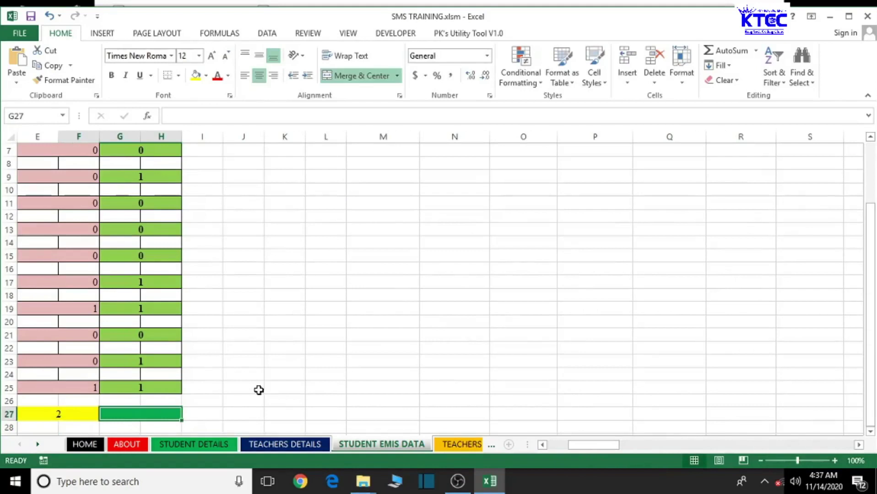
pyautogui.write('=')
pyautogui.moveTo(588, 447); pyautogui.dragTo(849, 427)
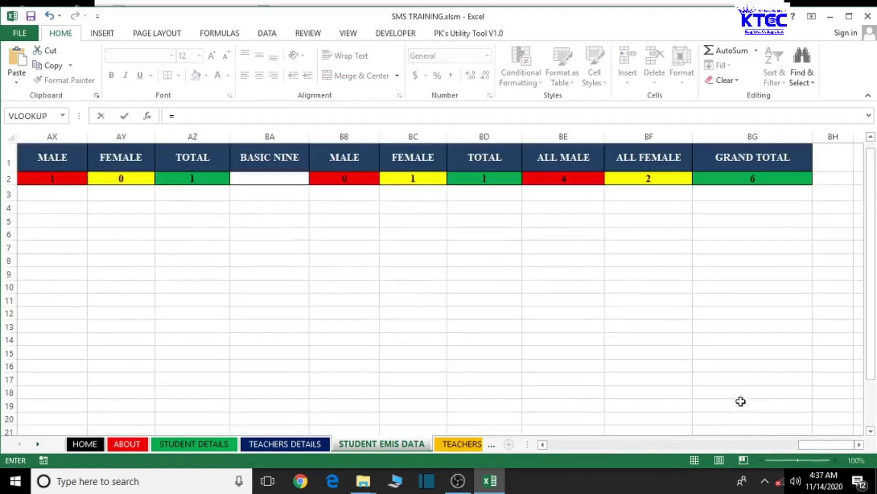
pyautogui.click(752, 178)
pyautogui.press('Return')
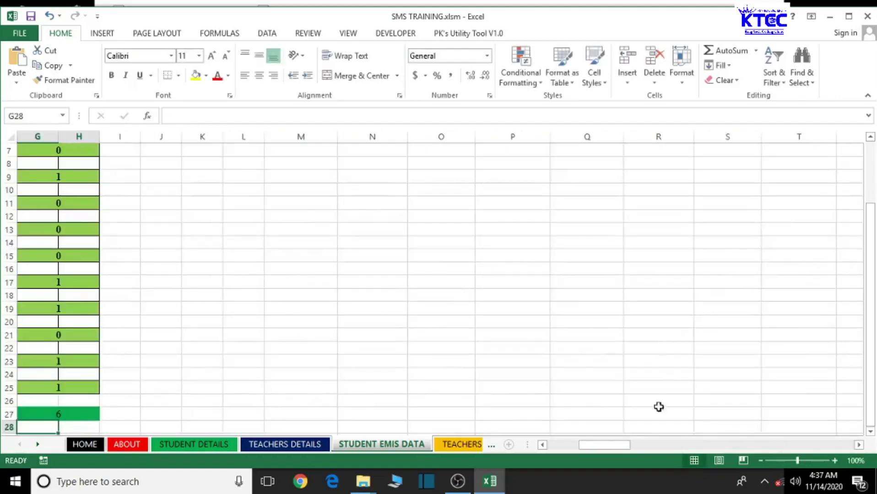
pyautogui.moveTo(595, 447); pyautogui.dragTo(558, 448)
pyautogui.scroll(2, 427, 352)
pyautogui.scroll(-1, 427, 351)
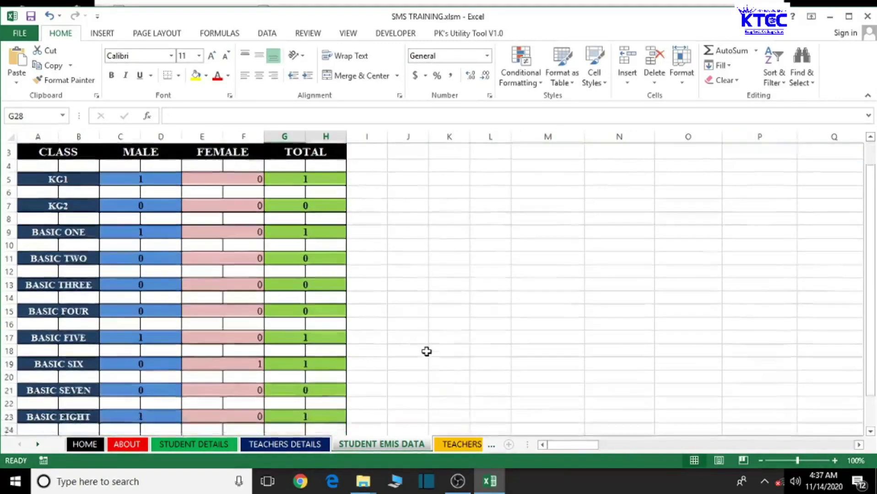
pyautogui.scroll(-3, 427, 351)
pyautogui.scroll(1, 426, 351)
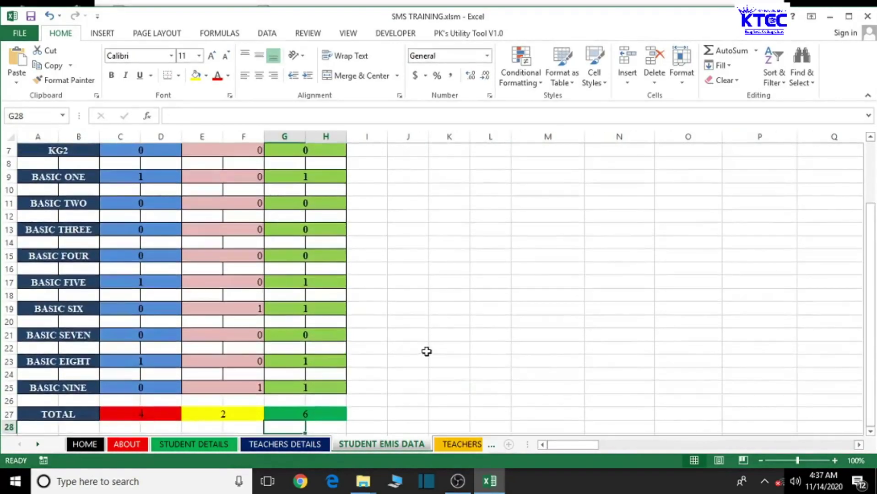
# - Centre and bold the FEMALE counts for all classes from KG1 to BASIC NINE in the STUDENT EMIS DATA table
pyautogui.scroll(2, 427, 352)
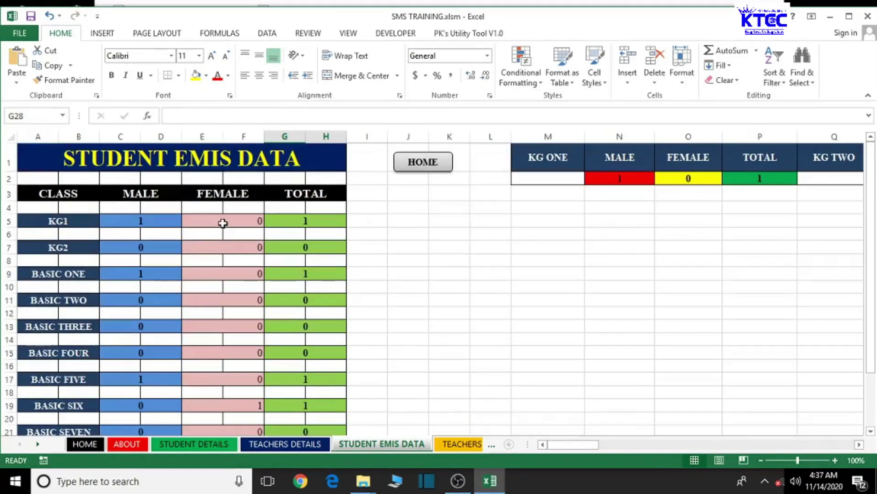
pyautogui.click(224, 221)
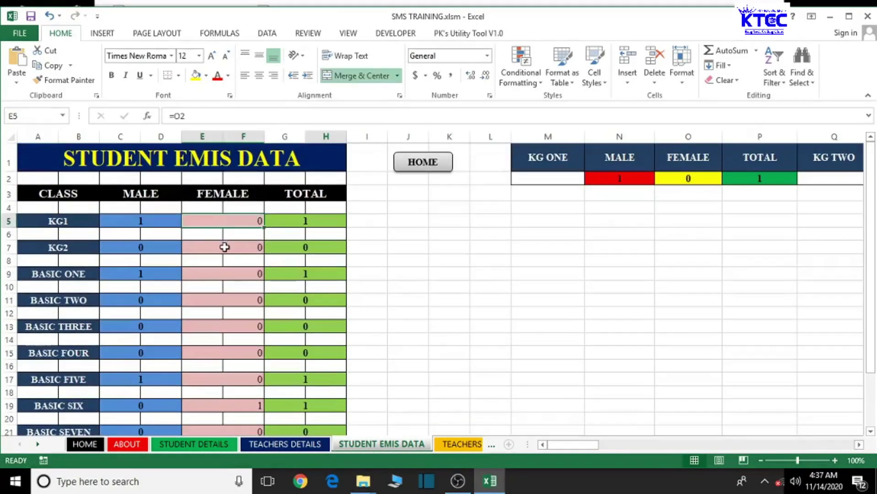
pyautogui.keyDown('ctrl'); pyautogui.click(224, 247); pyautogui.keyUp('ctrl')
pyautogui.keyDown('ctrl'); pyautogui.click(227, 275); pyautogui.keyUp('ctrl')
pyautogui.keyDown('ctrl'); pyautogui.click(223, 300); pyautogui.keyUp('ctrl')
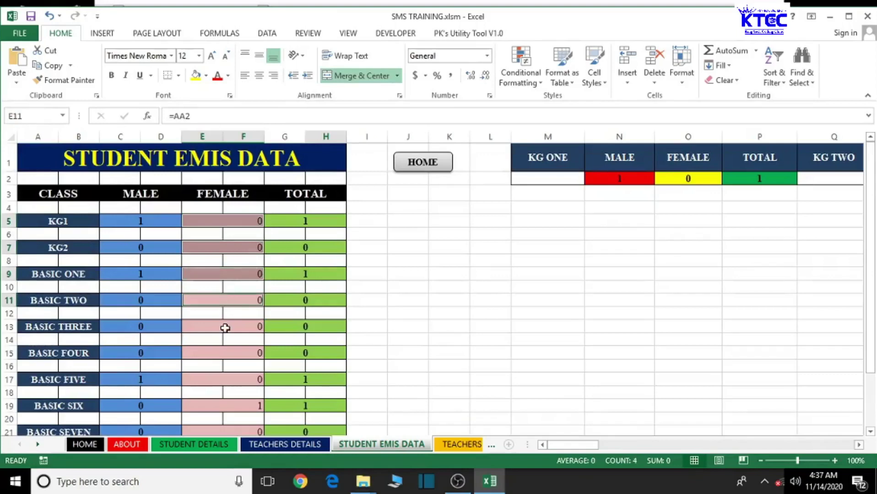
pyautogui.keyDown('ctrl'); pyautogui.click(226, 329); pyautogui.keyUp('ctrl')
pyautogui.keyDown('ctrl'); pyautogui.click(233, 356); pyautogui.keyUp('ctrl')
pyautogui.keyDown('ctrl'); pyautogui.click(237, 384); pyautogui.keyUp('ctrl')
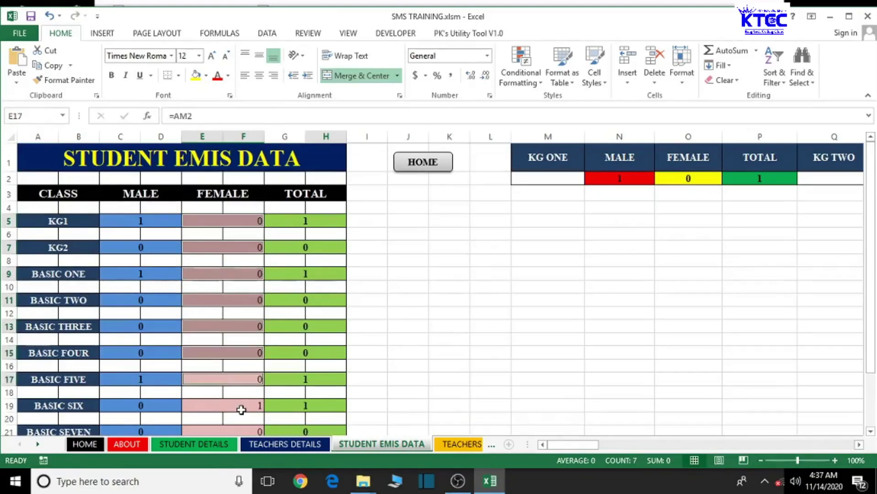
pyautogui.keyDown('ctrl'); pyautogui.click(241, 411); pyautogui.keyUp('ctrl')
pyautogui.scroll(-1, 247, 405)
pyautogui.keyDown('ctrl'); pyautogui.click(251, 374); pyautogui.keyUp('ctrl')
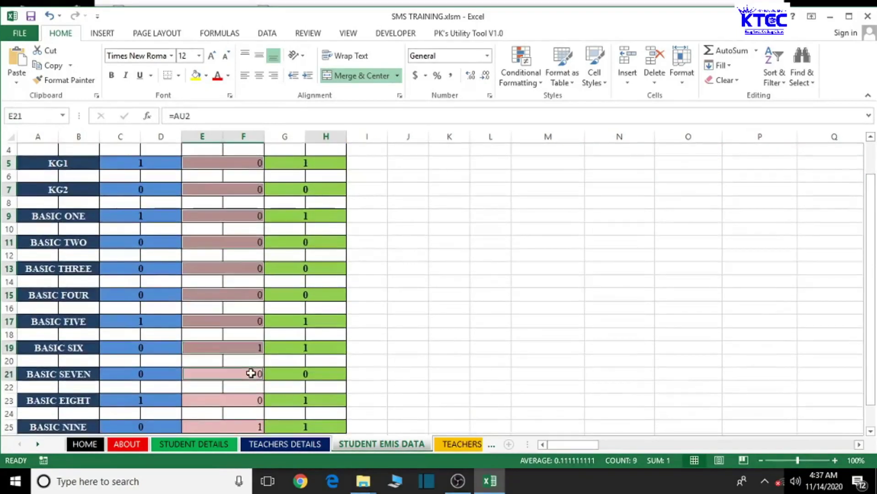
pyautogui.keyDown('ctrl'); pyautogui.click(242, 401); pyautogui.keyUp('ctrl')
pyautogui.keyDown('ctrl'); pyautogui.click(241, 426); pyautogui.keyUp('ctrl')
pyautogui.scroll(-1, 241, 423)
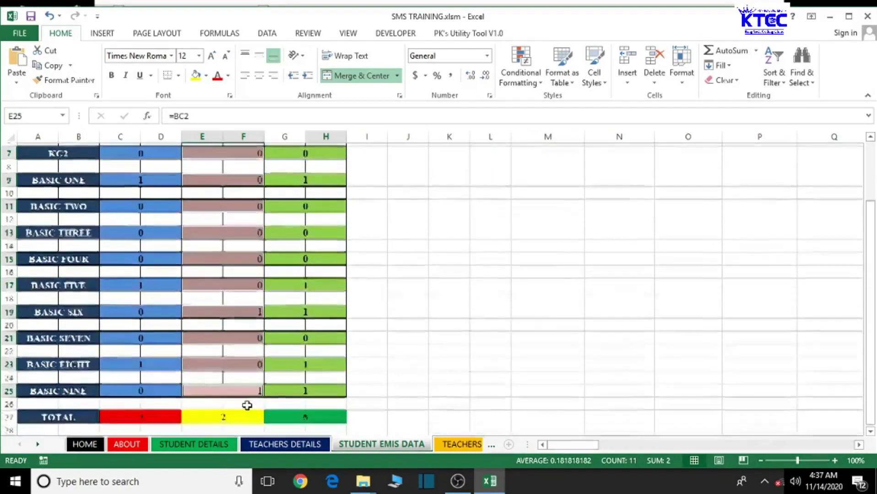
pyautogui.keyDown('ctrl'); pyautogui.click(241, 390); pyautogui.keyUp('ctrl')
pyautogui.scroll(-1, 274, 385)
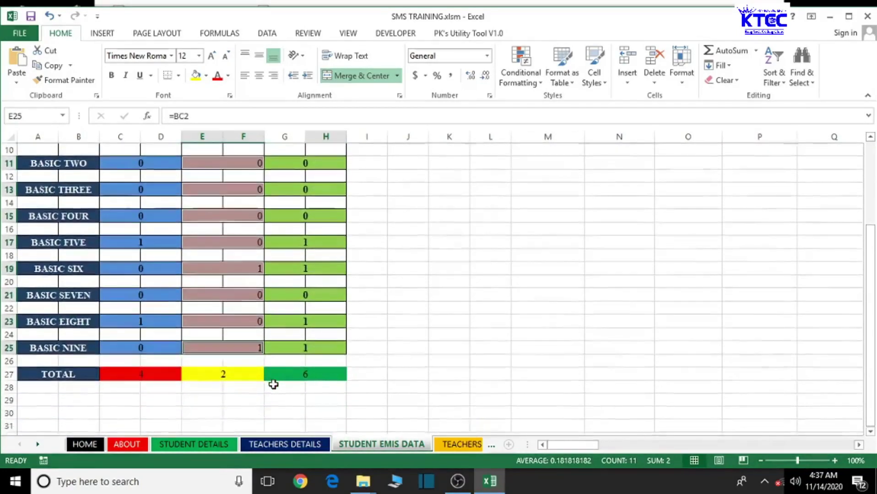
pyautogui.scroll(3, 272, 383)
pyautogui.scroll(-4, 256, 151)
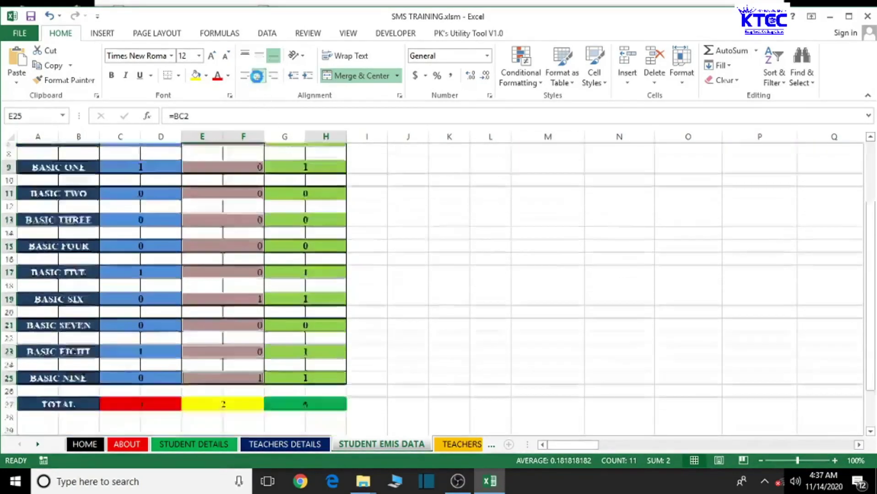
pyautogui.click(258, 75)
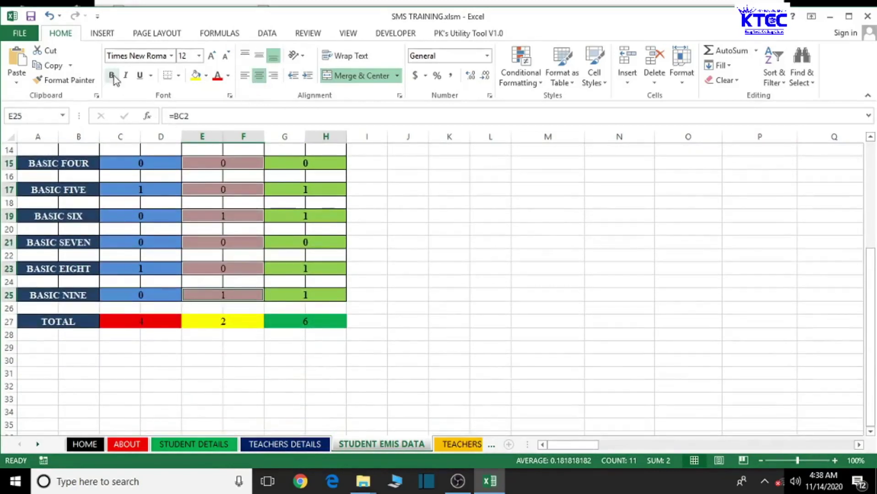
# - Deselect the formatted cells and save the workbook, accepting the personal information warning
pyautogui.click(525, 295)
pyautogui.scroll(5, 508, 301)
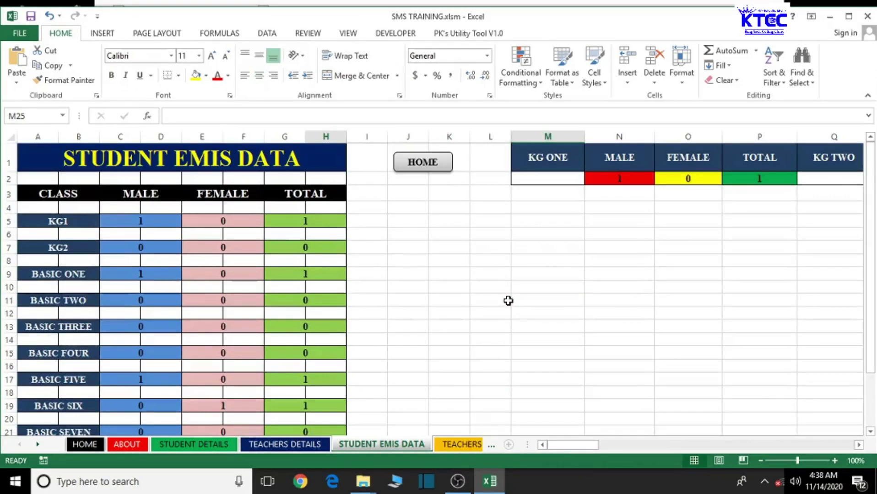
pyautogui.hotkey('ctrl', 's')
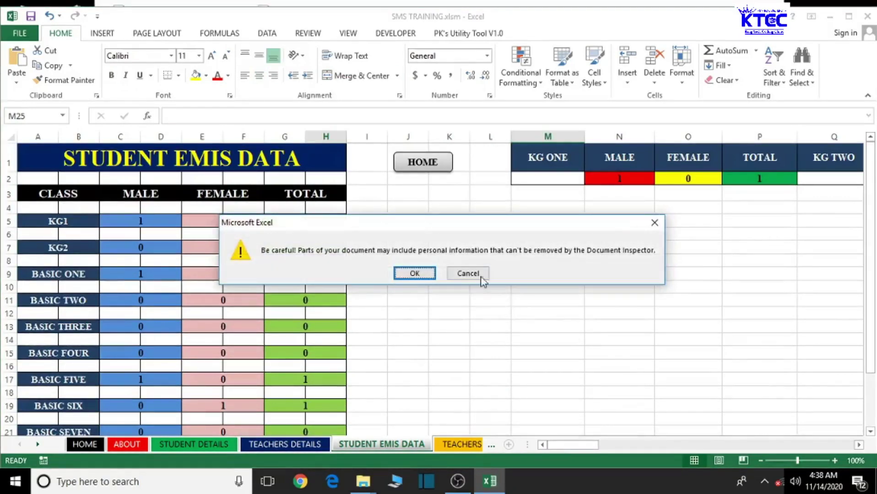
pyautogui.click(415, 273)
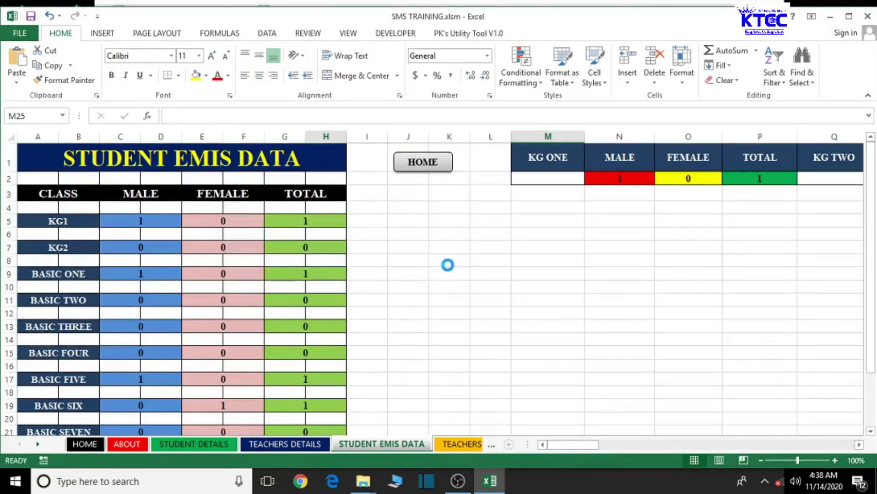
# - Add a test entry in row 8 of the STUDENT DETAILS sheet with class KG TWO and gender MALE
pyautogui.click(187, 445)
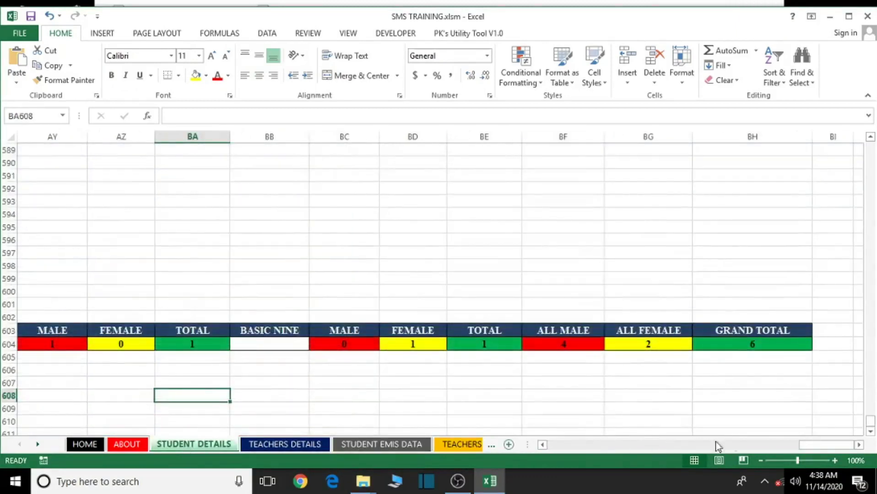
pyautogui.moveTo(824, 445); pyautogui.dragTo(572, 445)
pyautogui.scroll(4, 464, 360)
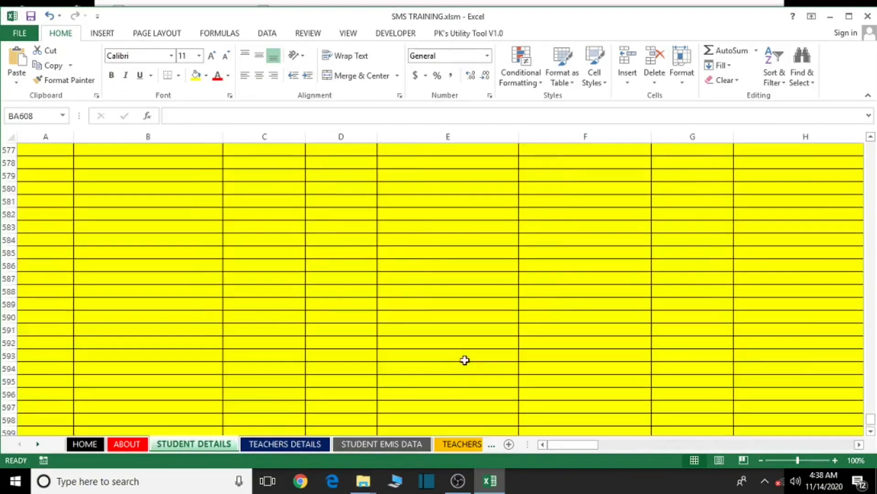
pyautogui.moveTo(872, 422); pyautogui.dragTo(873, 207)
pyautogui.moveTo(874, 265); pyautogui.dragTo(873, 261)
pyautogui.click(262, 294)
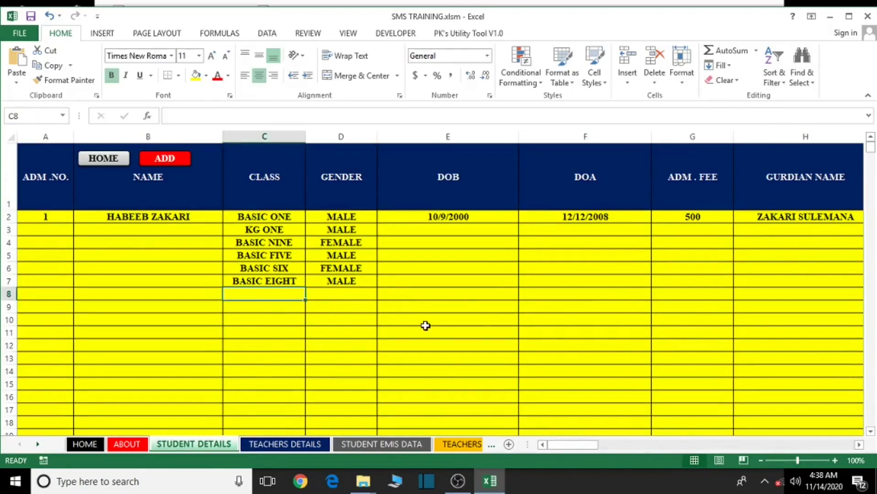
pyautogui.write('BASI')
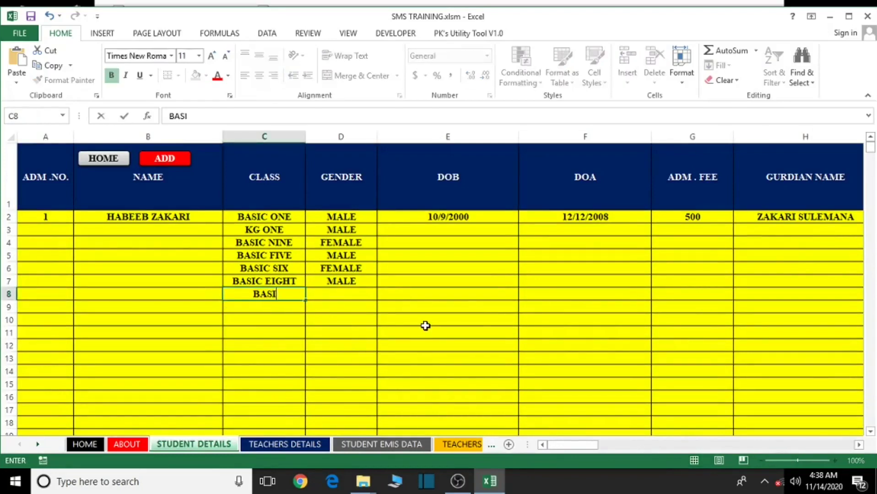
pyautogui.press('BackSpace')
pyautogui.press('BackSpace')
pyautogui.press('BackSpace')
pyautogui.write('KG')
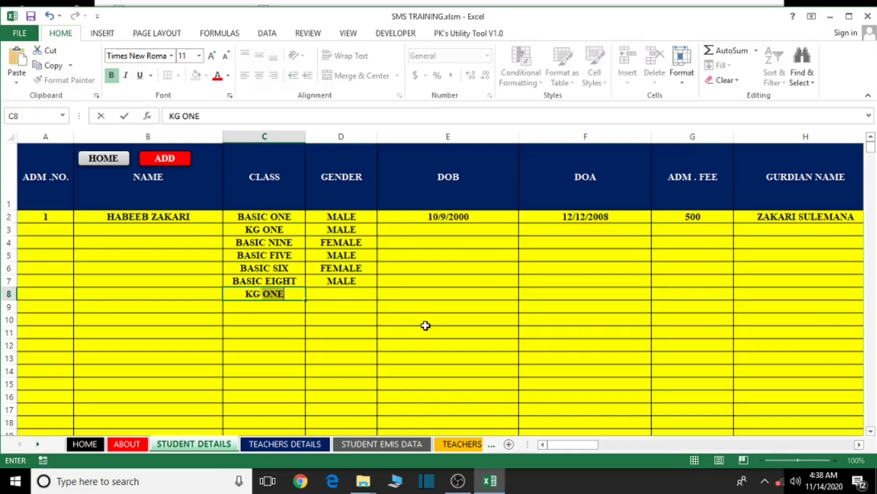
pyautogui.write(' TWO')
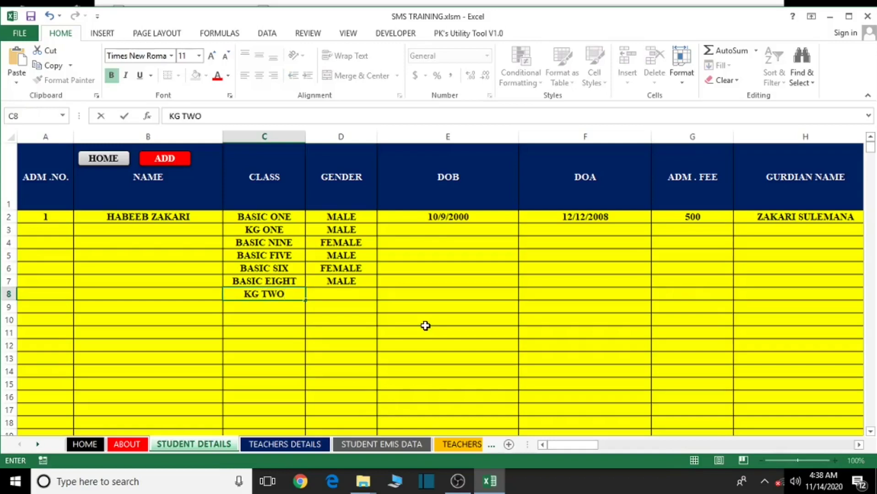
pyautogui.click(330, 293)
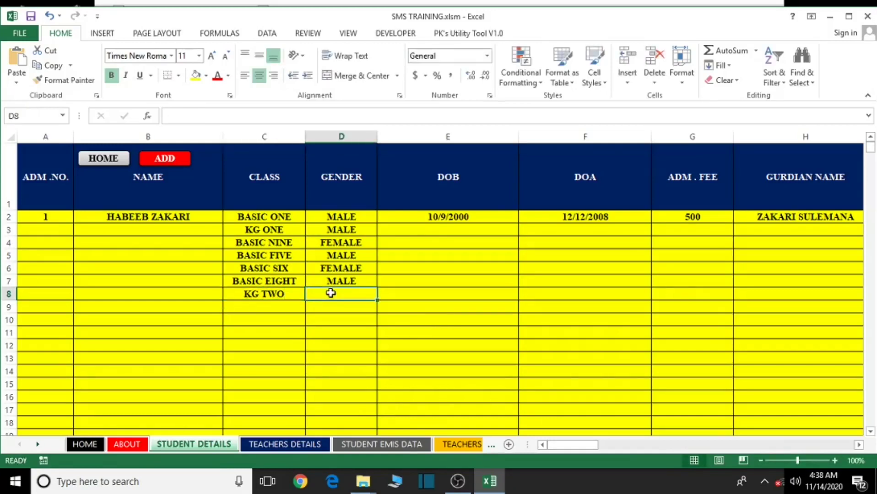
pyautogui.write('MALE')
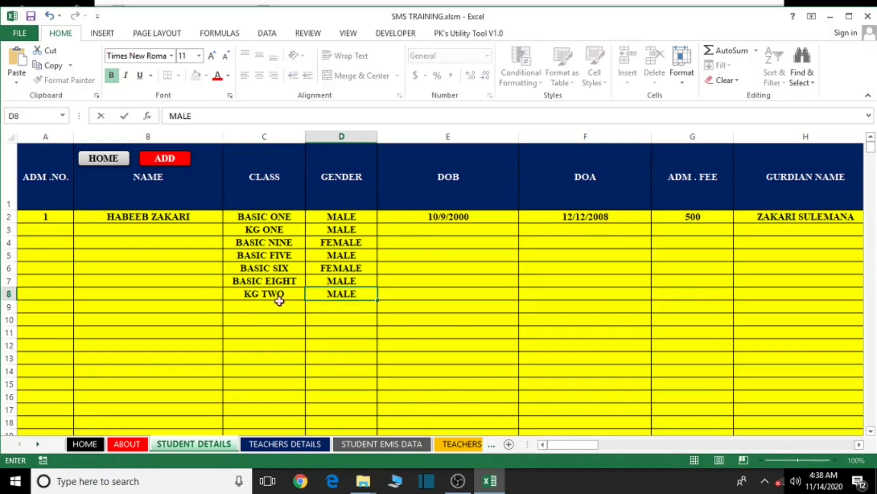
# - Add a test entry in row 9 with class BASIC THREE and gender FEMALE
pyautogui.click(261, 308)
pyautogui.write('BASIC')
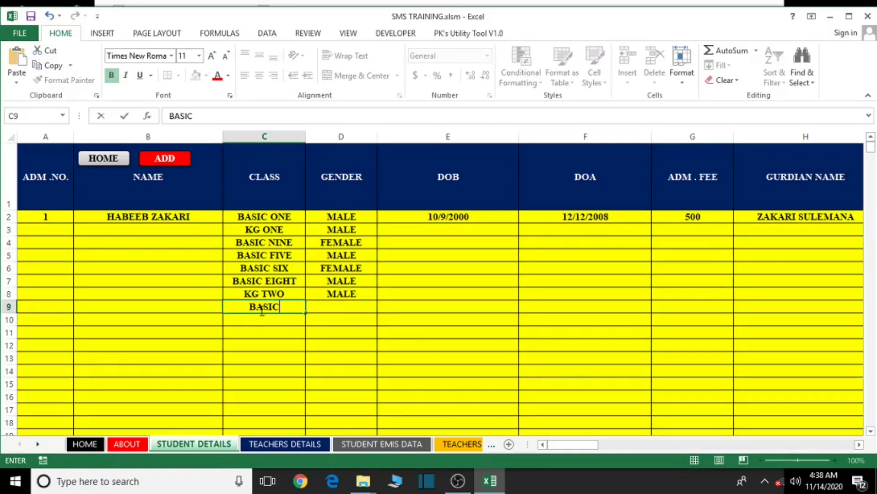
pyautogui.write(' THREE')
pyautogui.click(323, 313)
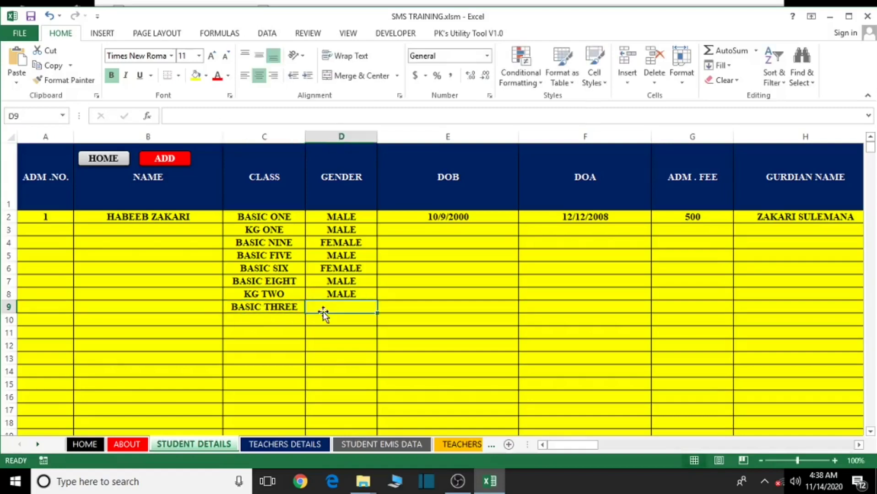
pyautogui.write('FEMALE')
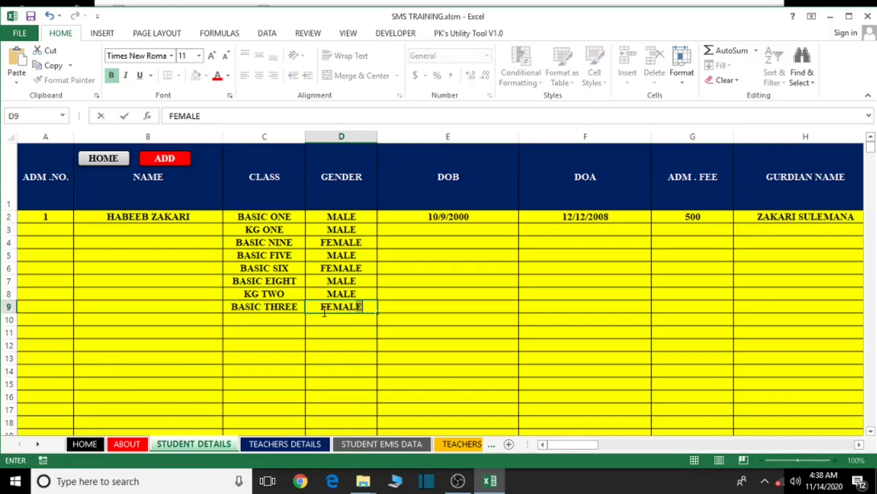
# - Add a test entry in row 10 with class BASIC NINE and gender FEMALE
pyautogui.click(279, 321)
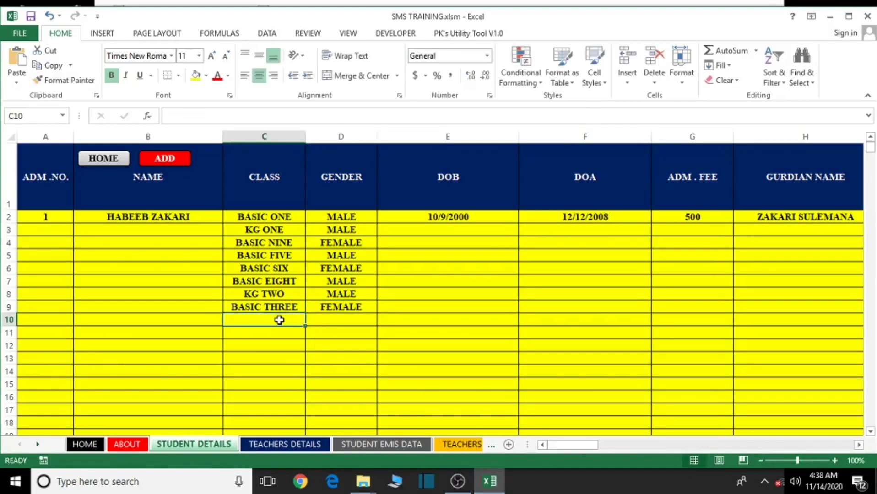
pyautogui.write('BASIC NINE')
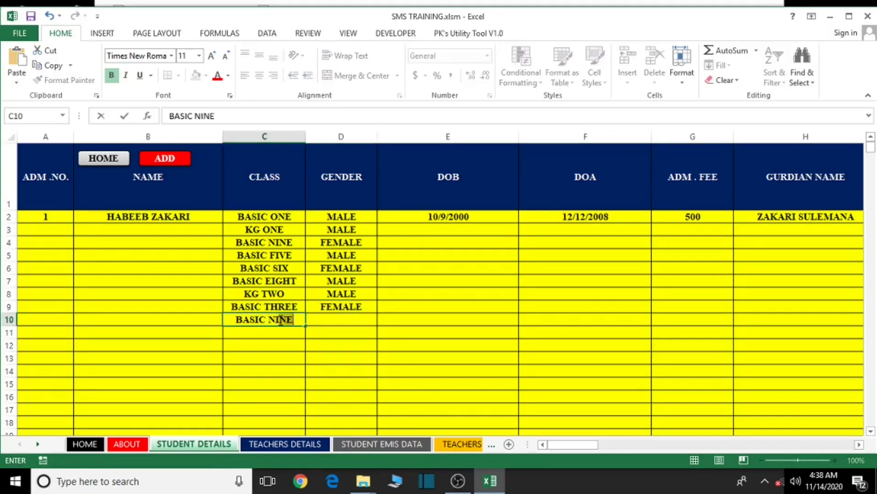
pyautogui.click(354, 319)
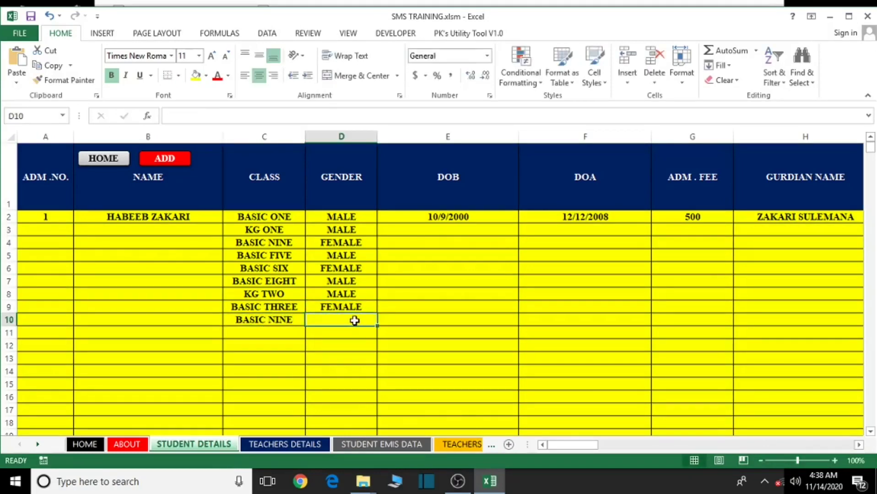
pyautogui.write('FEMALE')
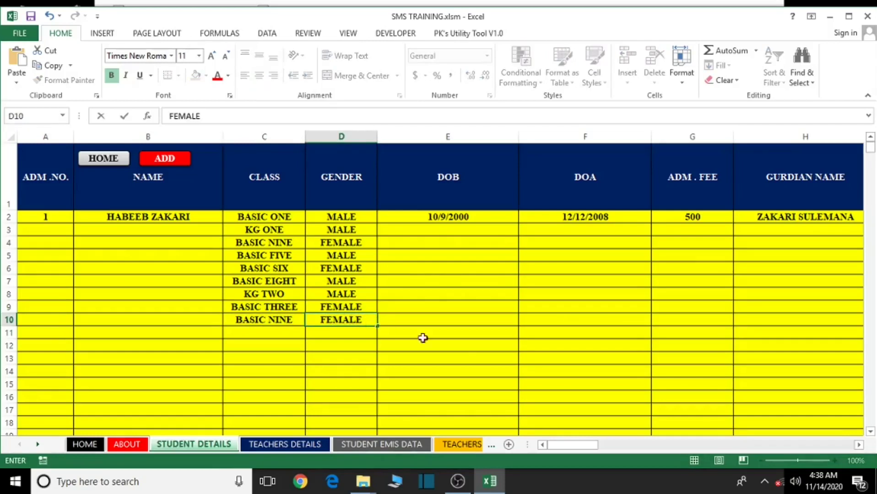
pyautogui.click(496, 350)
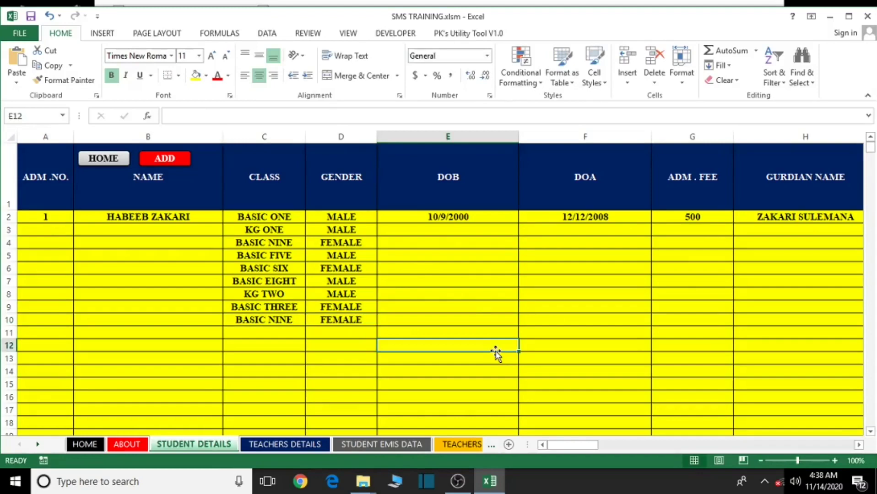
# - Check the class counts and the TOTAL row on the STUDENT EMIS DATA sheet against the added student entries
pyautogui.click(377, 444)
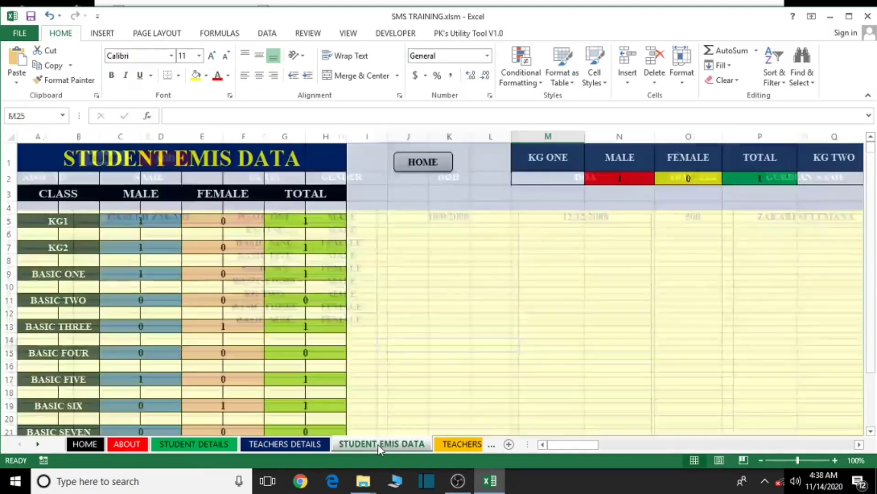
pyautogui.scroll(-3, 353, 381)
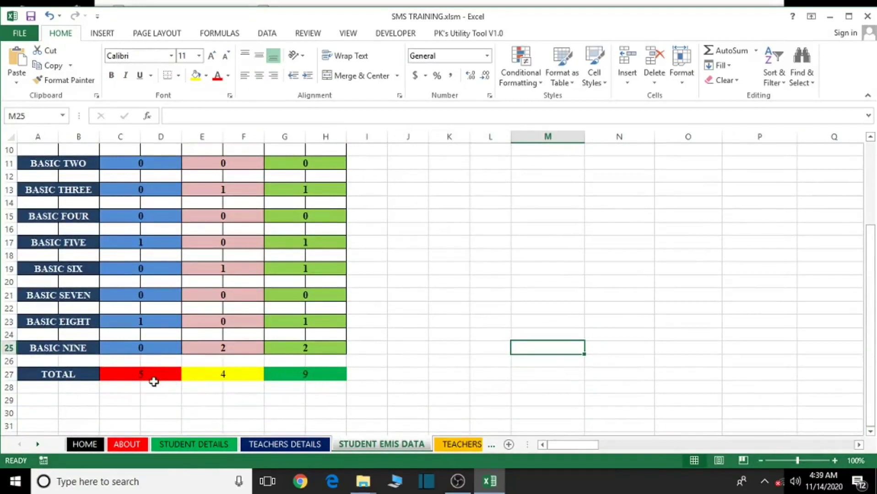
pyautogui.scroll(3, 154, 382)
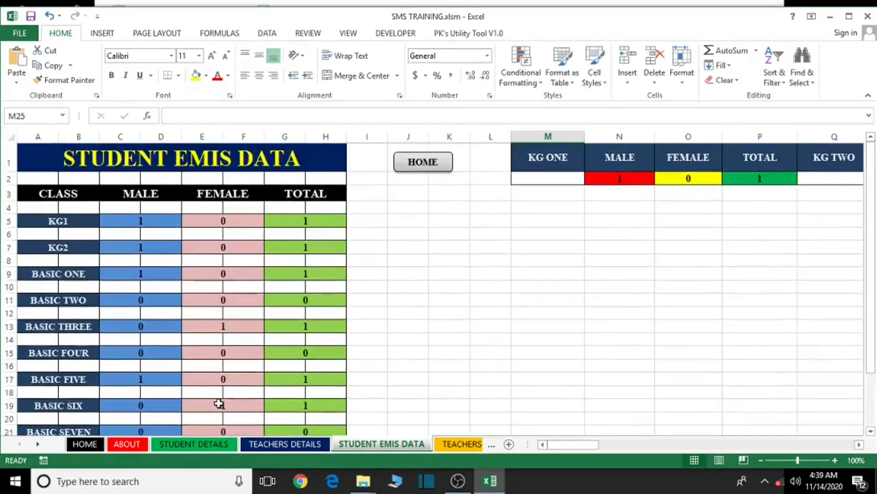
pyautogui.scroll(-2, 219, 404)
pyautogui.scroll(-1, 219, 404)
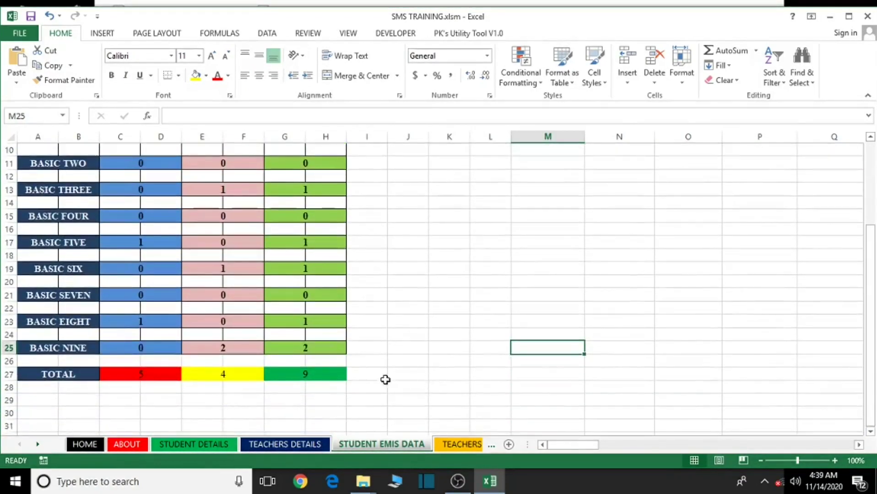
pyautogui.scroll(-1, 389, 389)
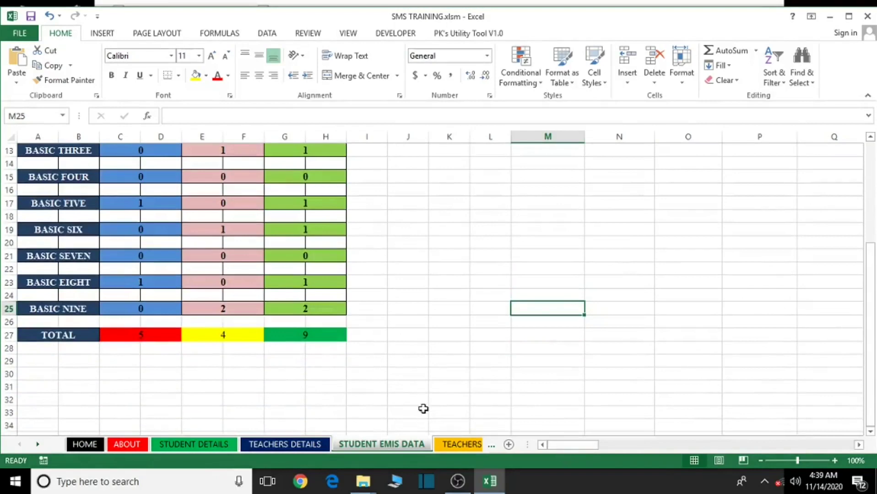
# - Save the workbook with the added student entries, accepting the personal information warning
pyautogui.scroll(2, 425, 408)
pyautogui.scroll(2, 436, 401)
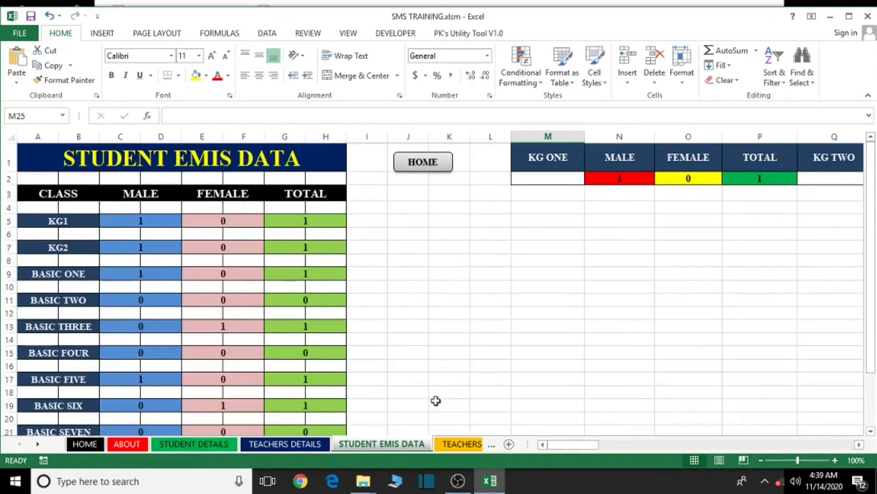
pyautogui.hotkey('ctrl', 's')
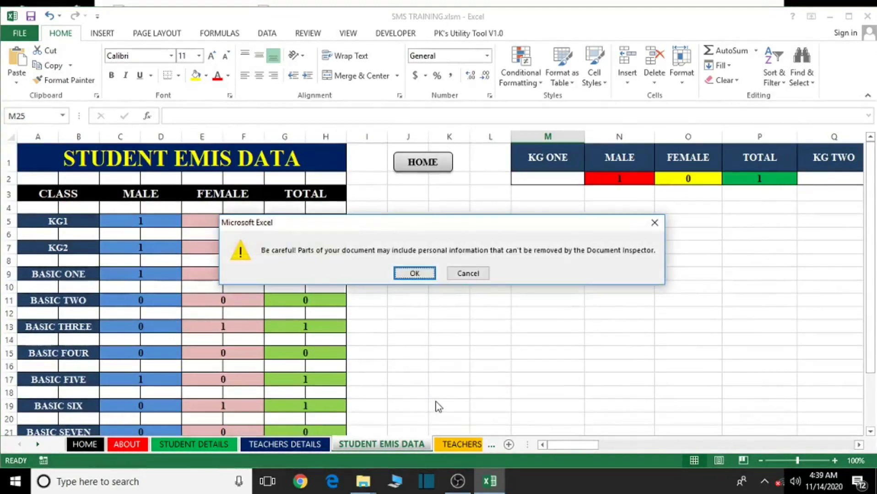
pyautogui.click(414, 274)
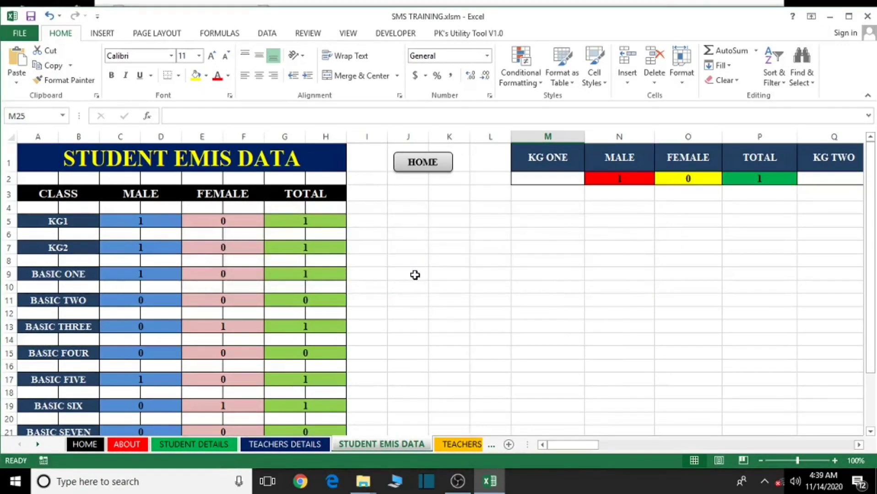